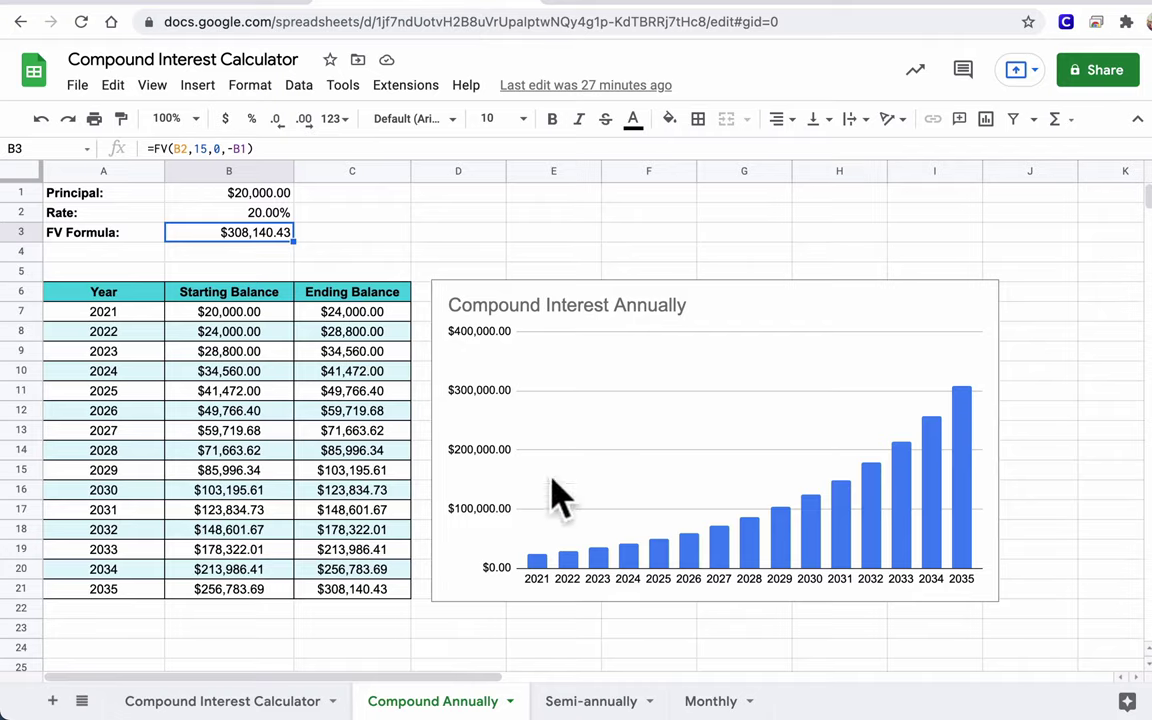
- Look over the annual table and chart and the Semi-annually and Monthly sheets, then go to the untitled spreadsheet
drag(105, 292, 336, 600)
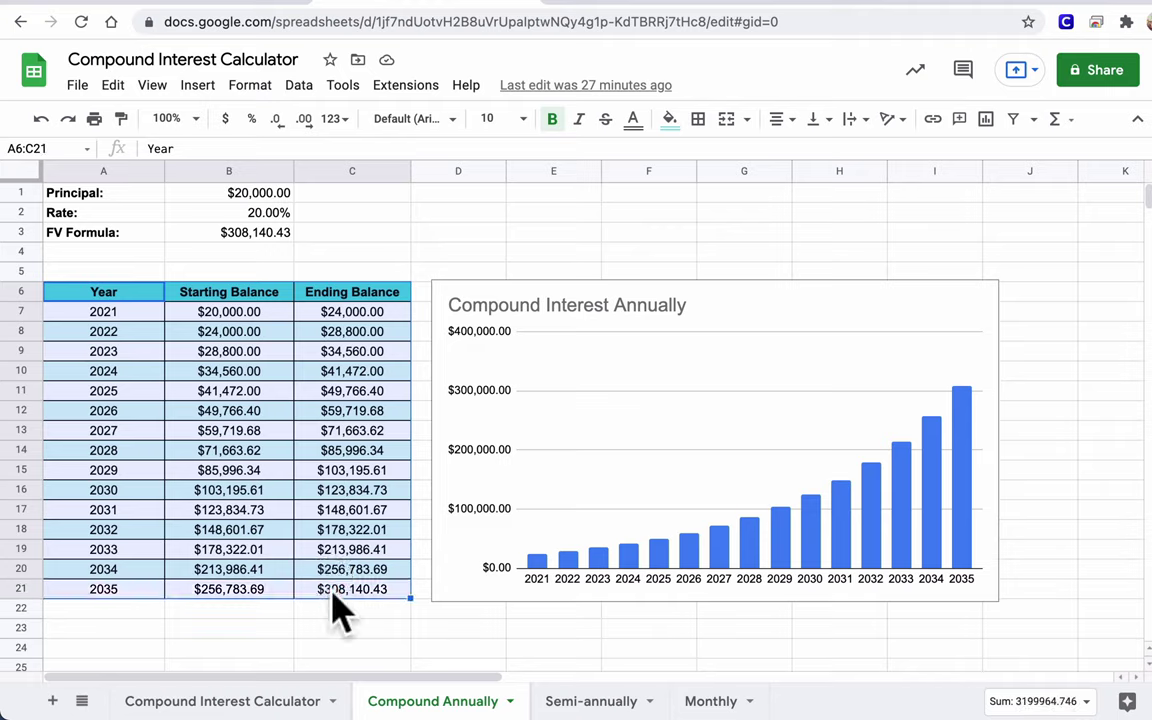
click(530, 326)
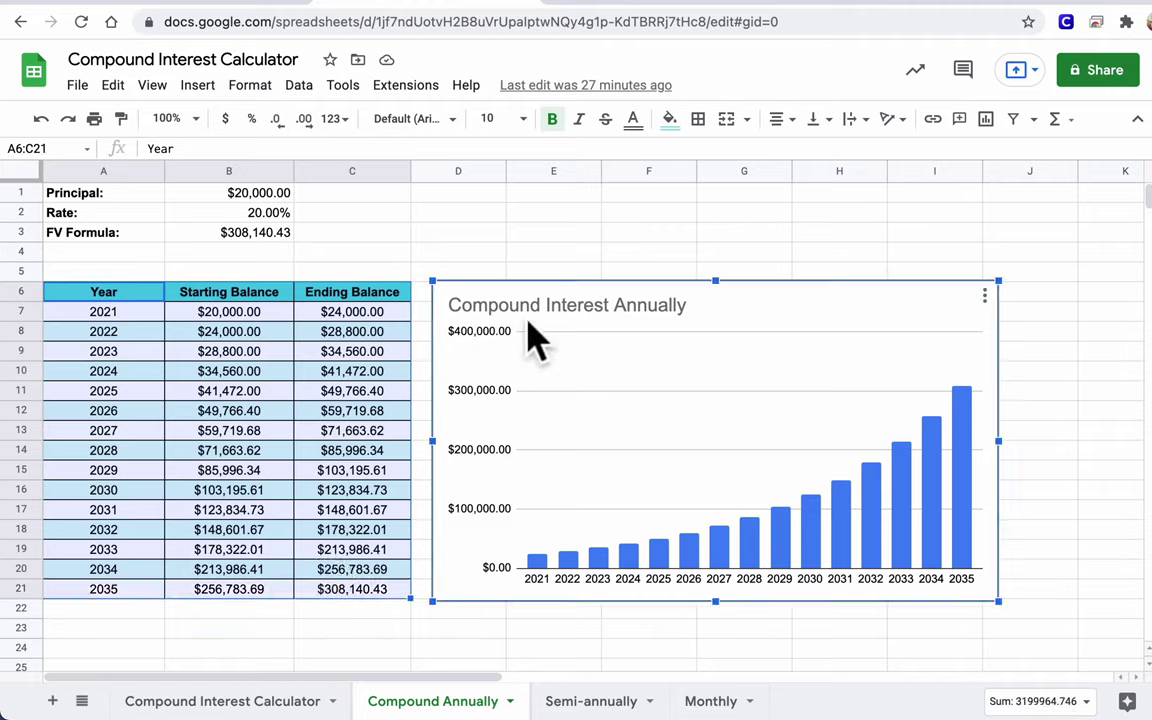
click(566, 701)
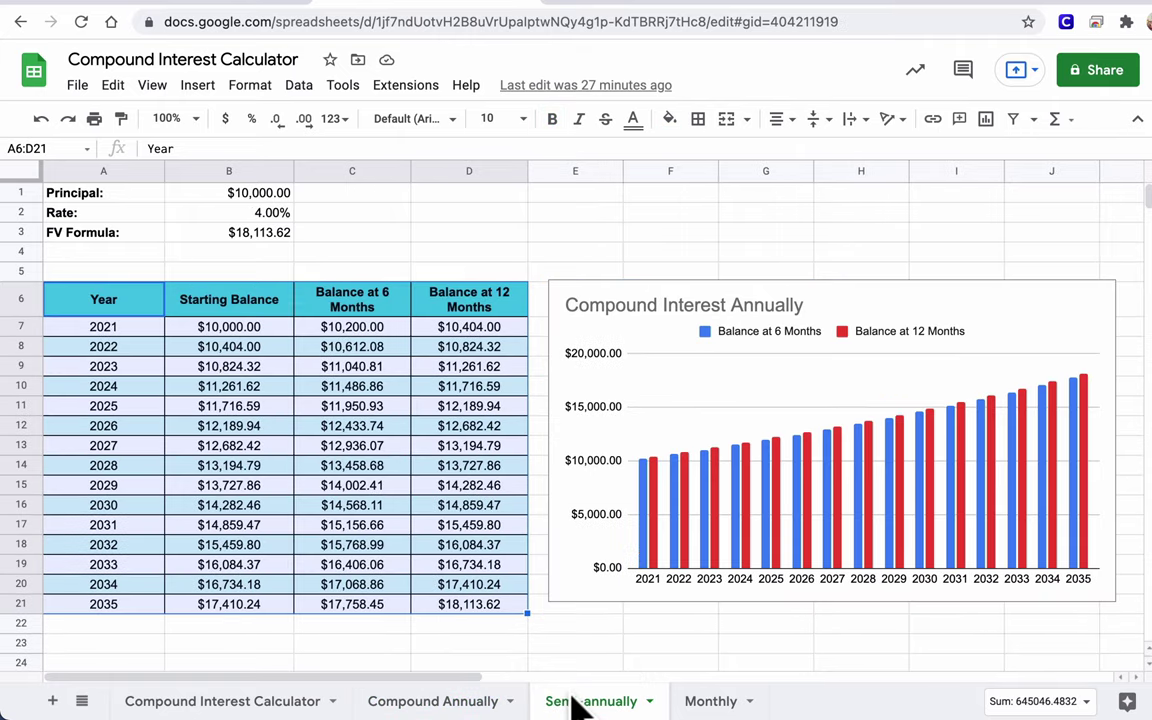
click(708, 703)
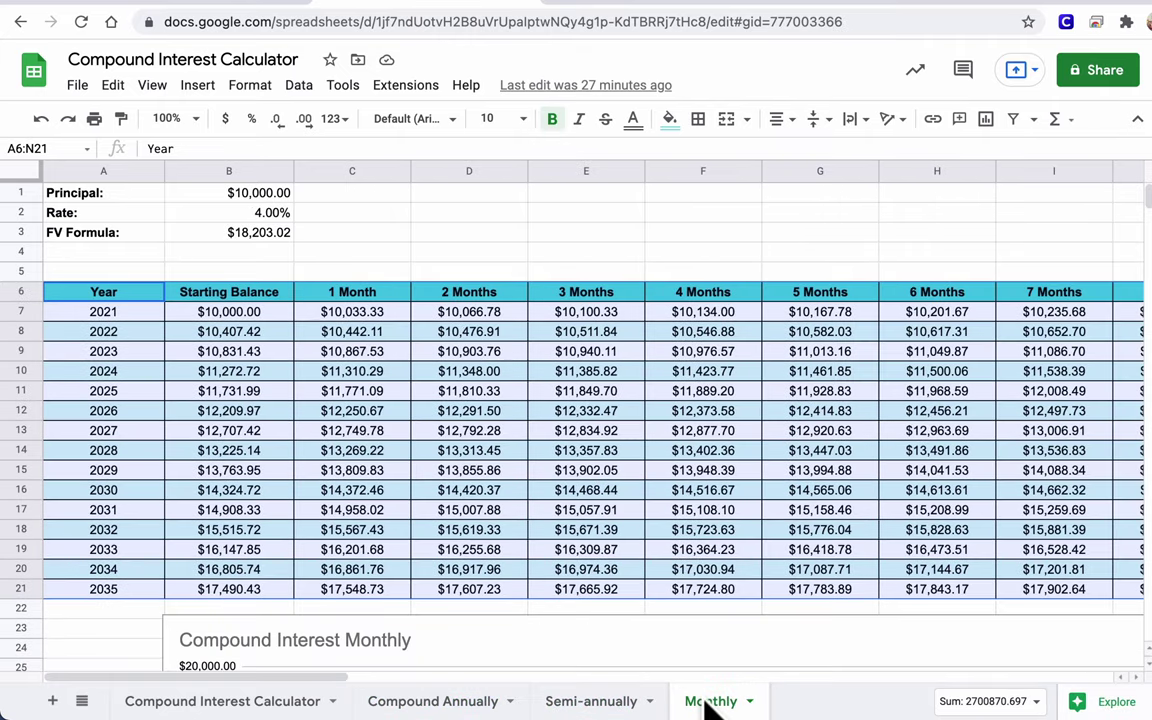
click(608, 701)
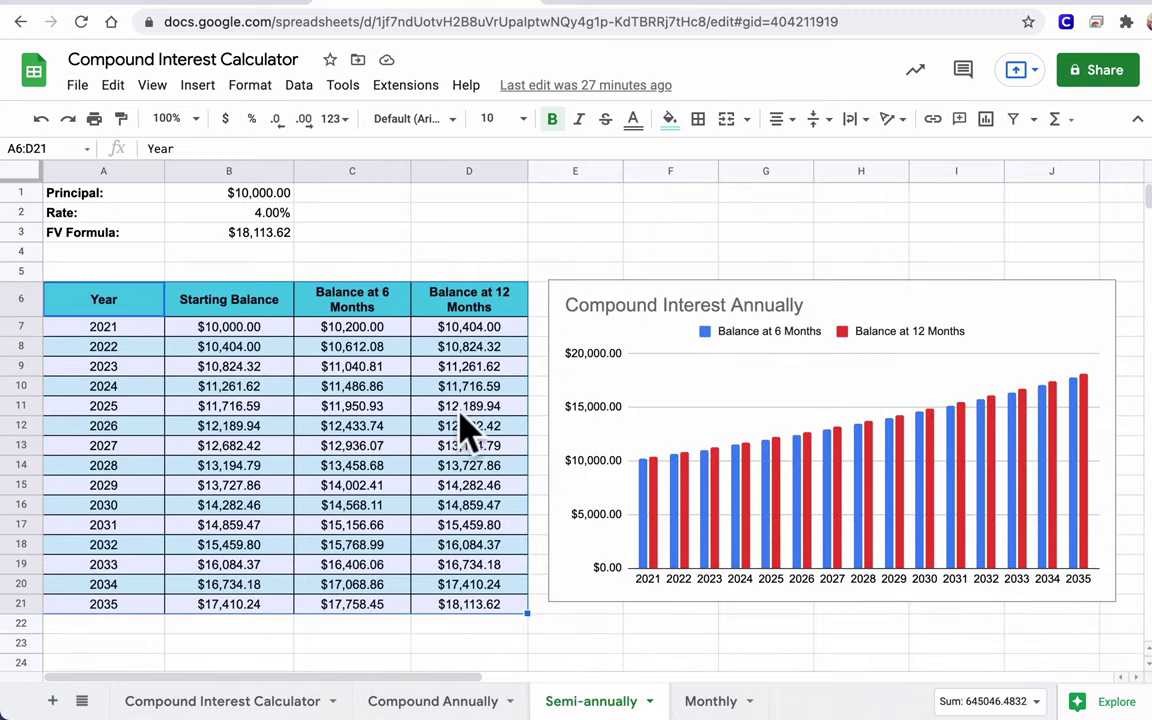
click(224, 2)
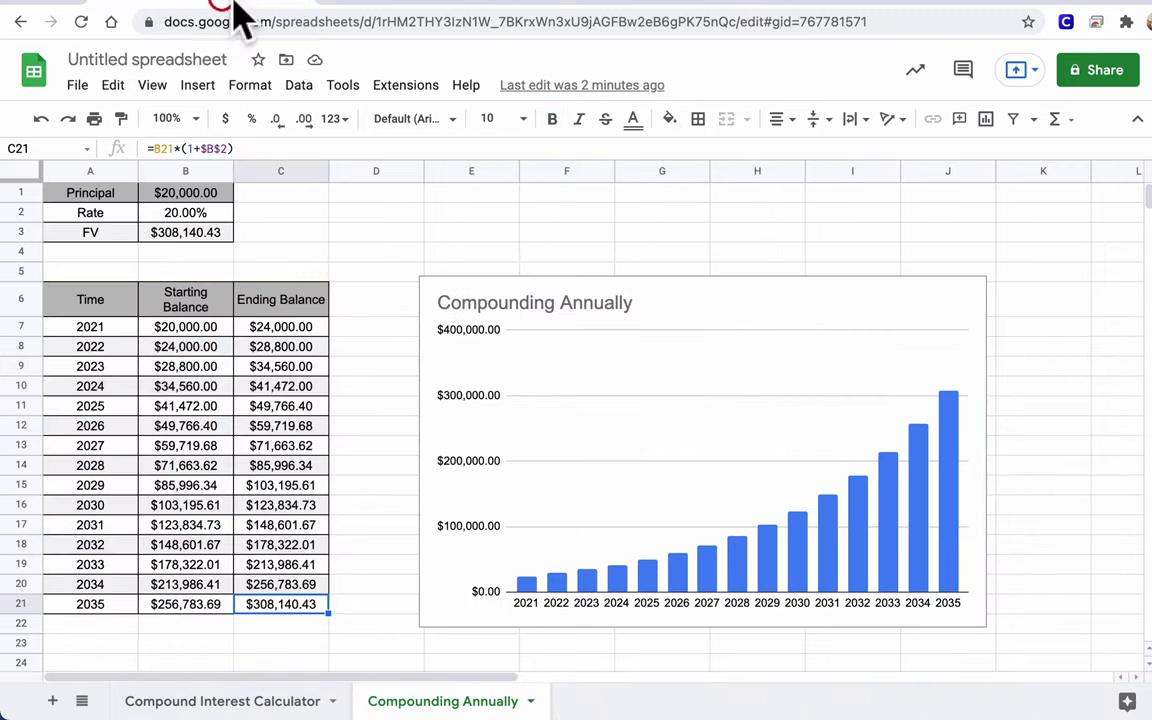
- Duplicate Compounding Annually and insert a blank column C before Ending Balance in the copy
click(530, 702)
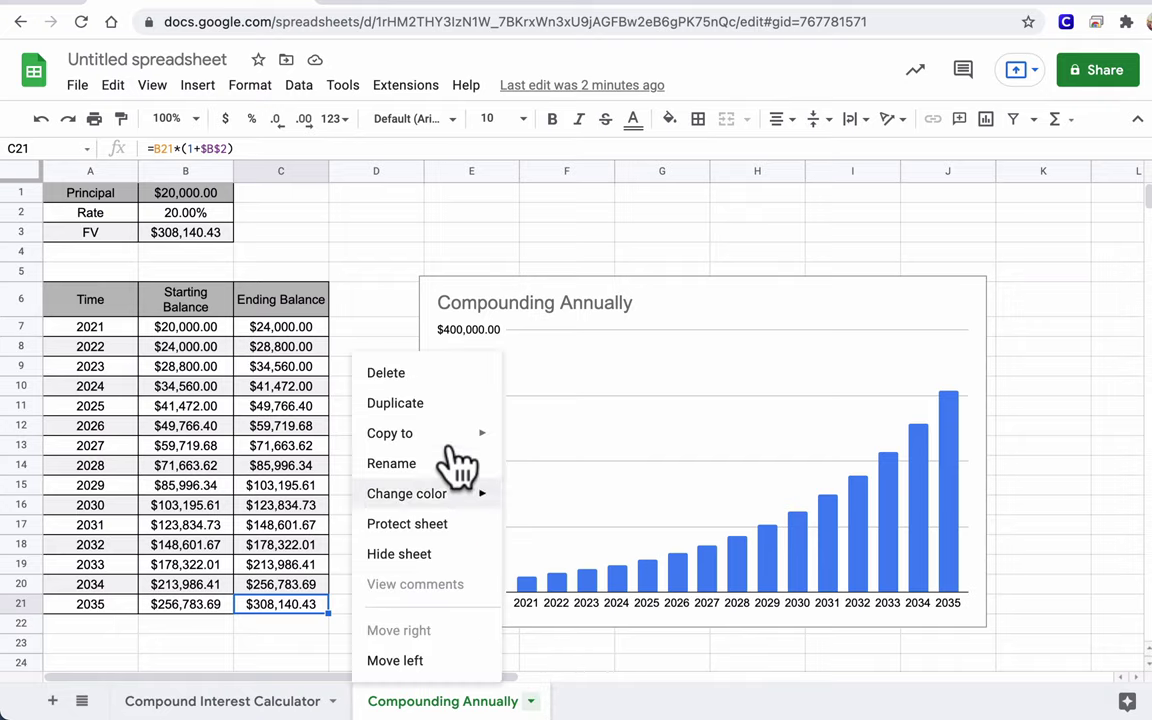
click(436, 406)
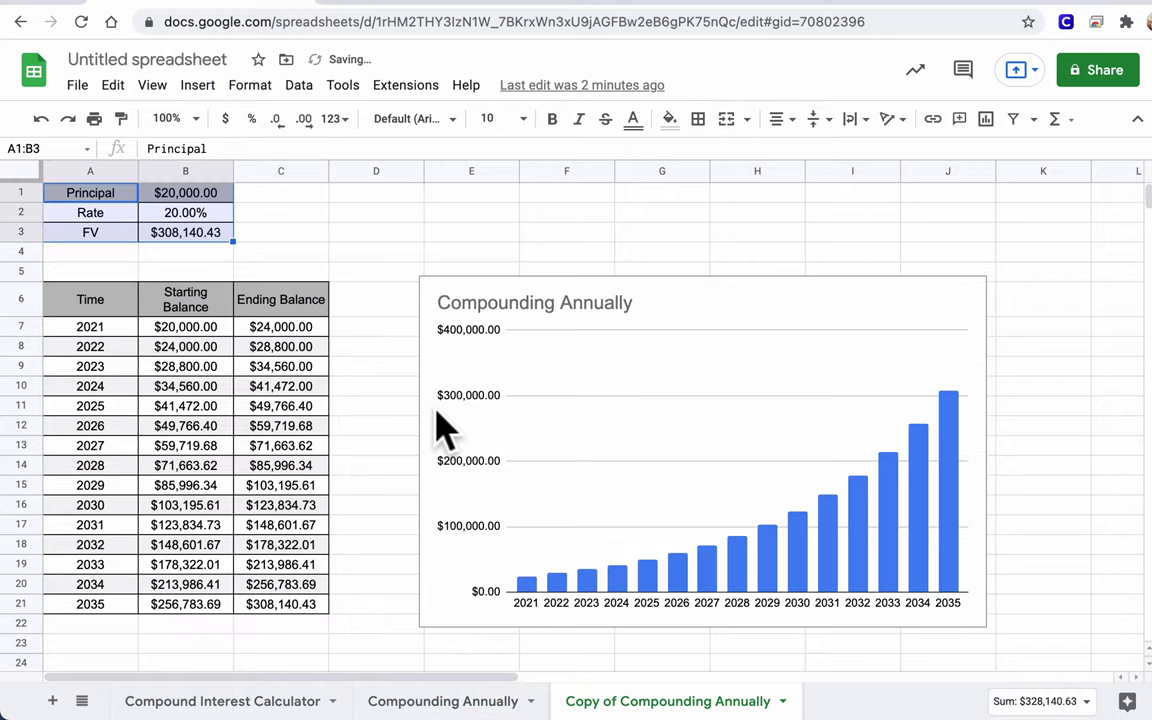
click(288, 170)
right_click(292, 172)
click(338, 317)
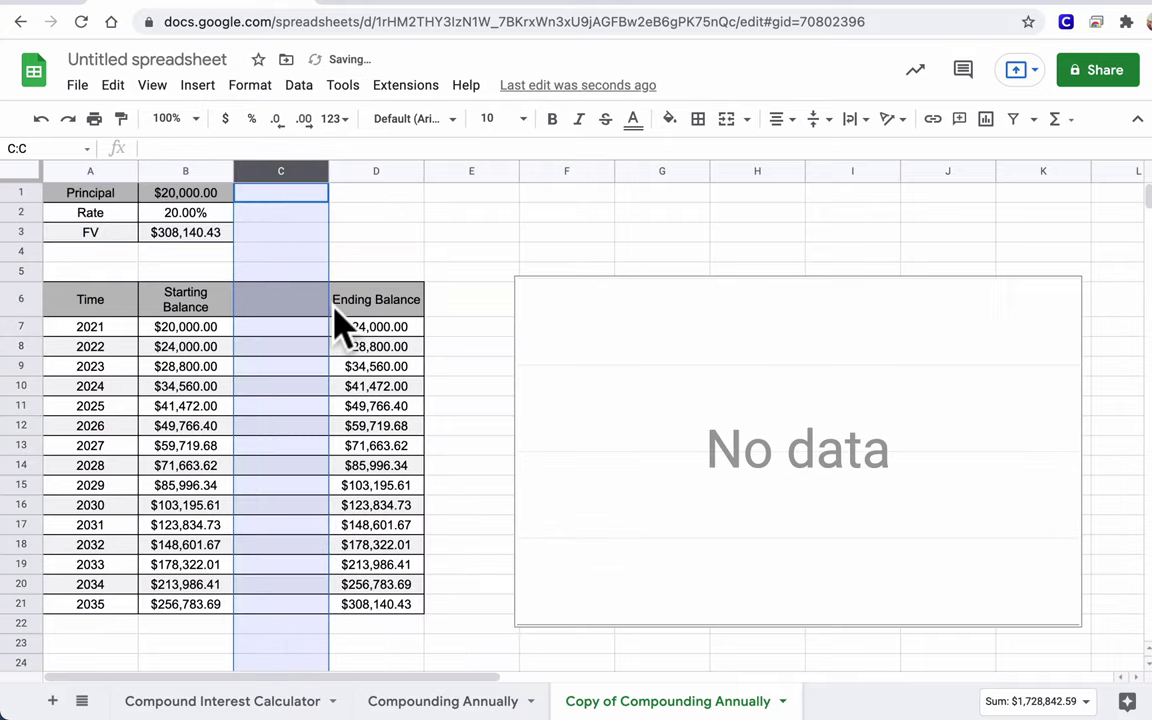
click(310, 310)
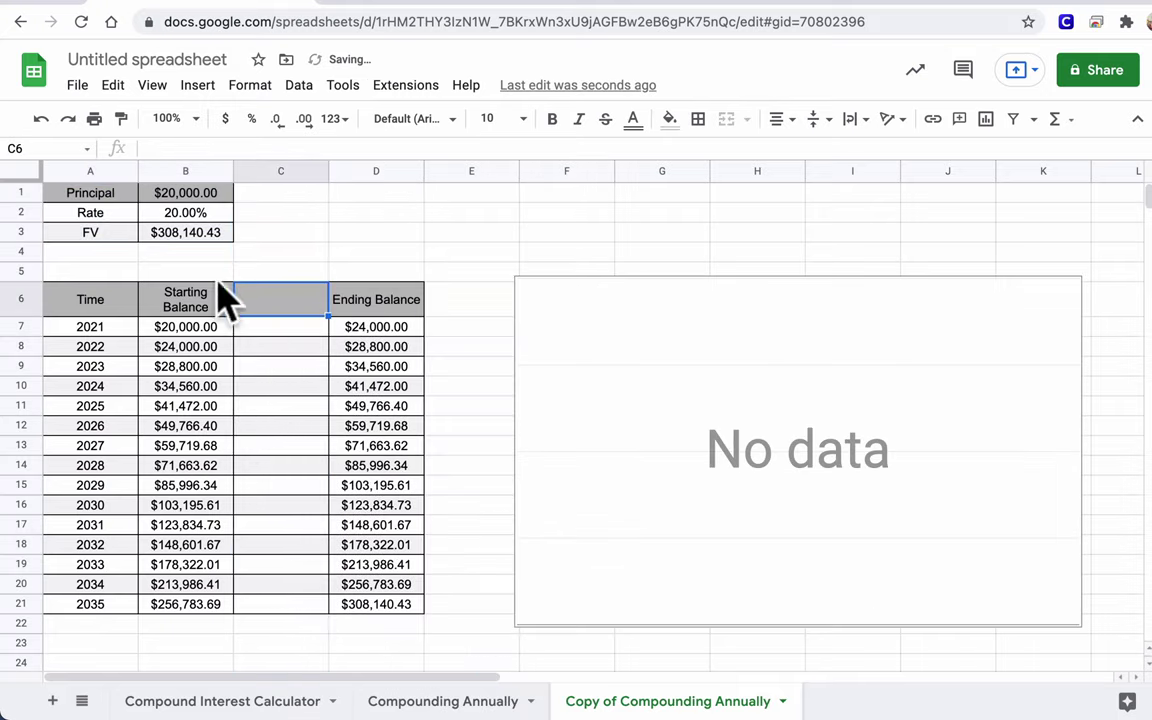
- Rename the copy 'Compounding Semi-Annually', then bring up the reference calculator's Semi-annually sheet
right_click(610, 700)
click(607, 466)
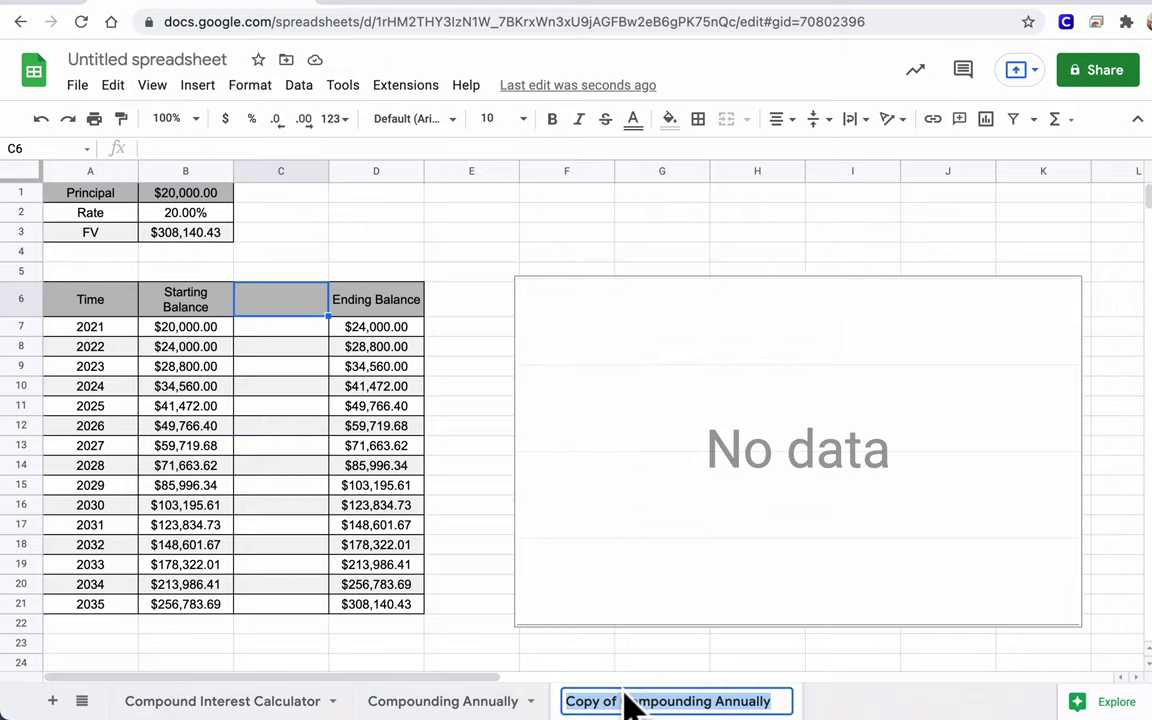
drag(621, 701, 548, 705)
key(BackSpace)
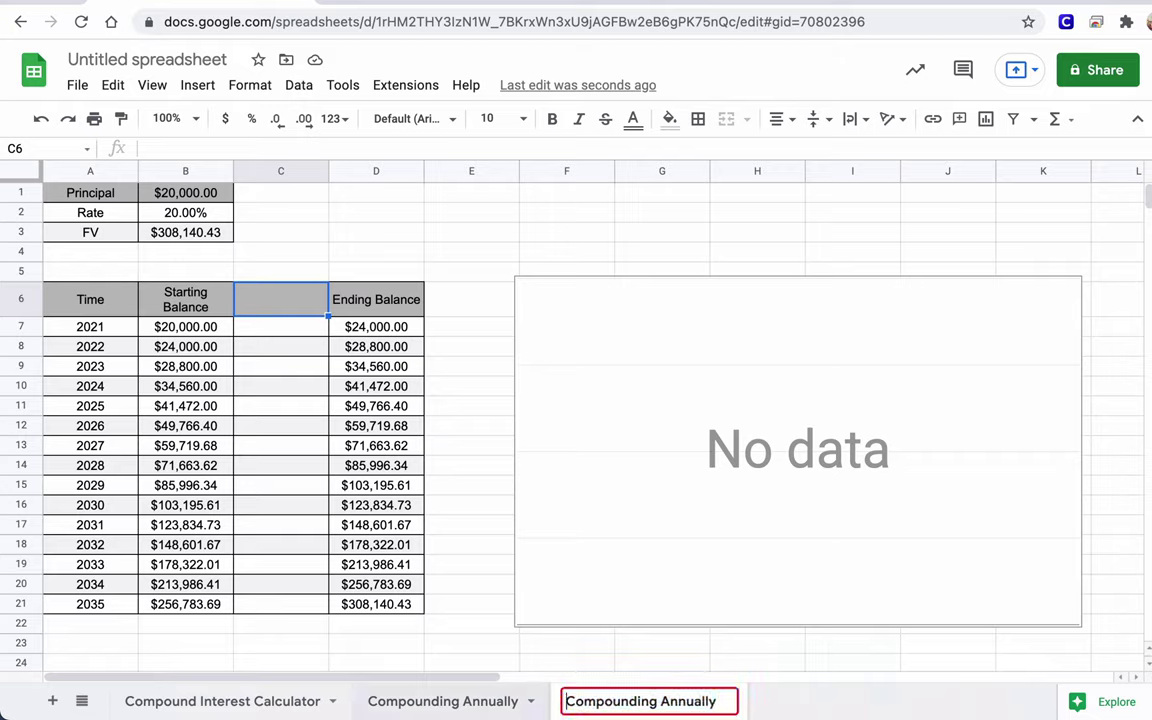
click(661, 701)
text(Semi)
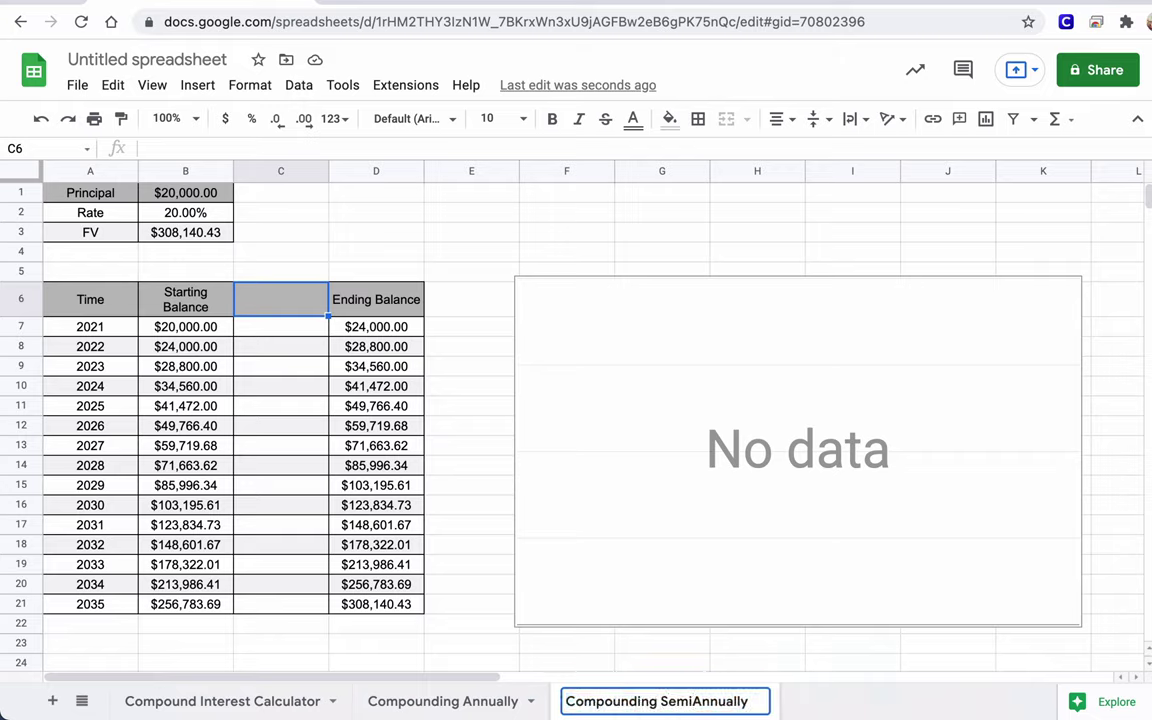
text(-)
click(684, 660)
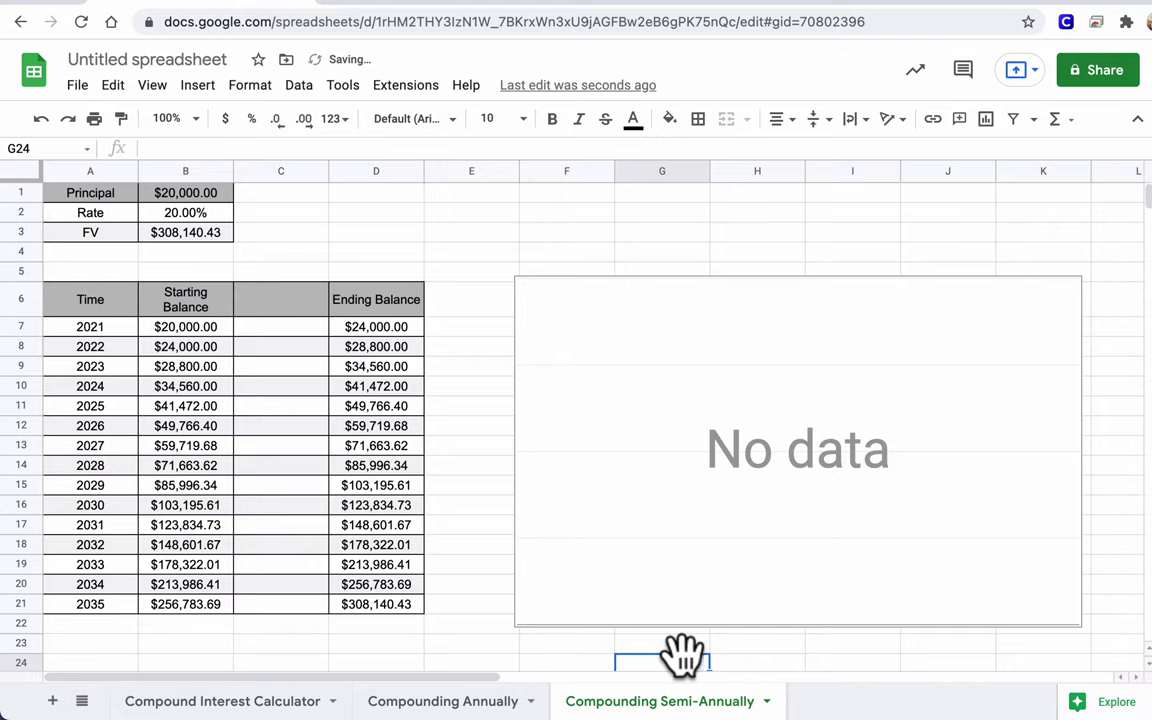
click(272, 302)
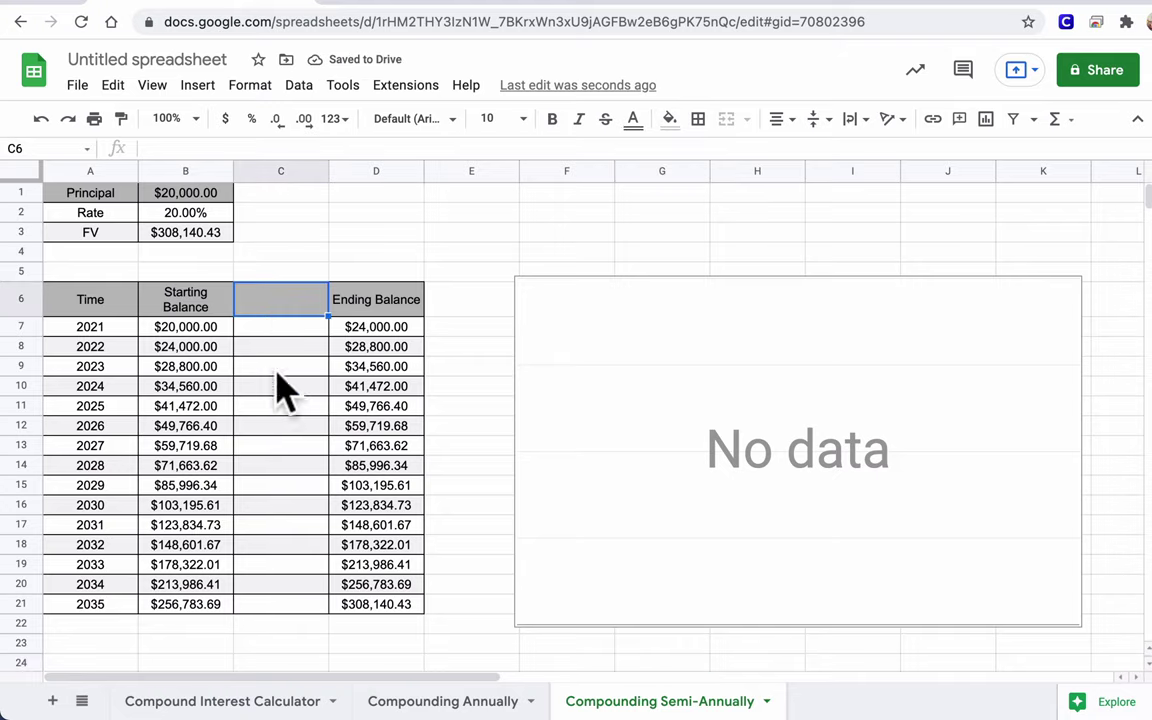
click(399, 8)
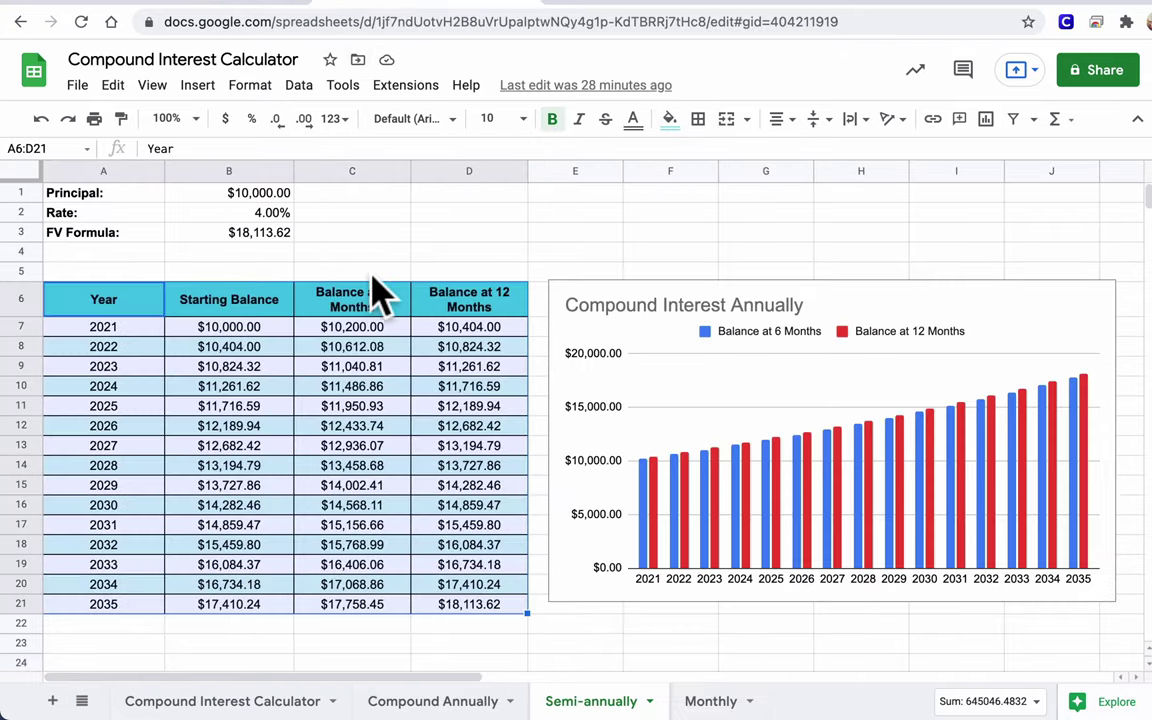
- Read the reference's B7, C7 and D7 balance formulas and its B1 principal and B2 rate
click(250, 298)
click(242, 330)
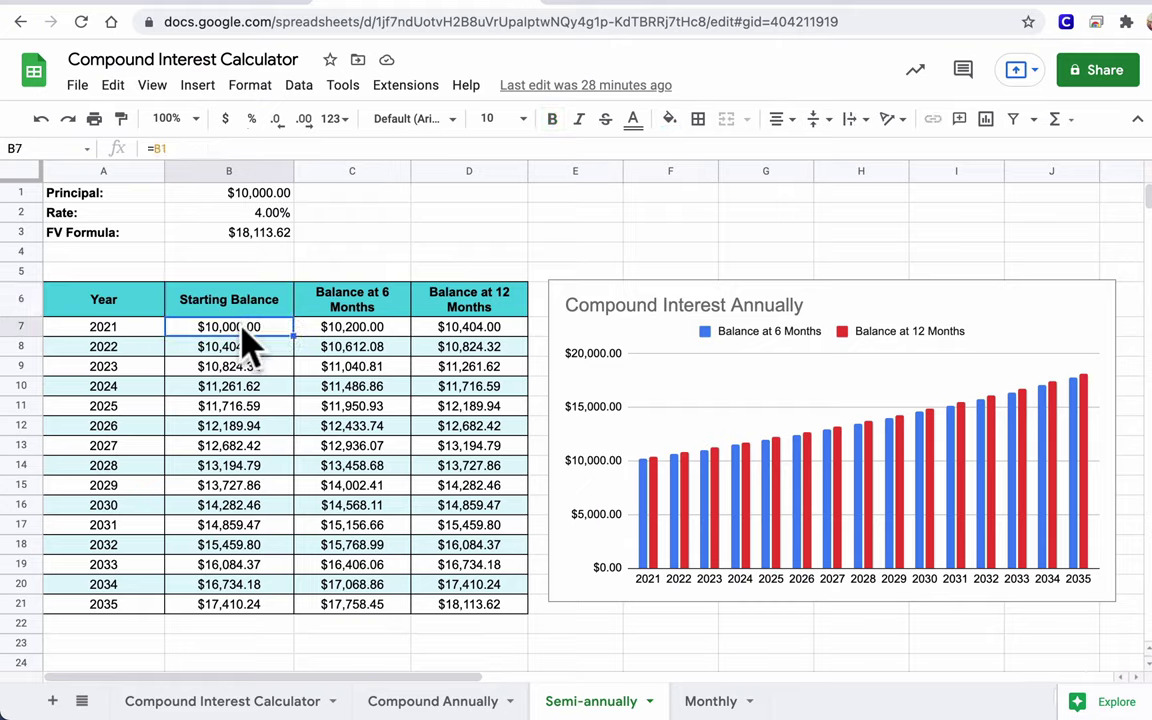
click(330, 330)
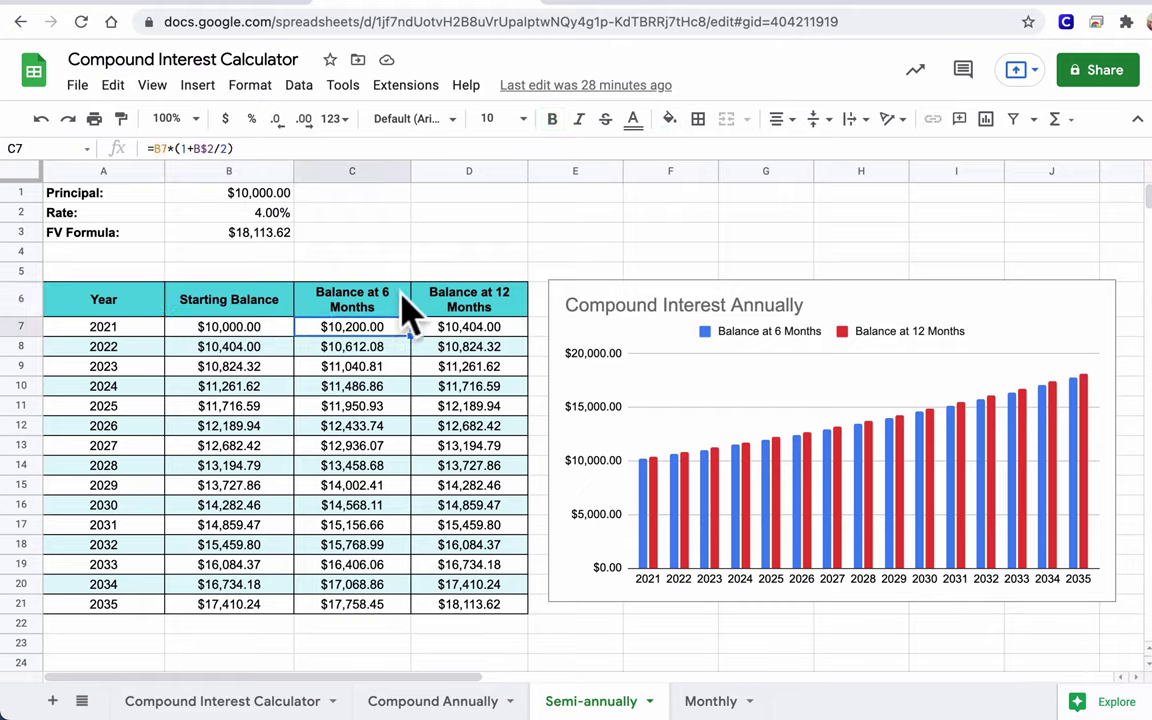
click(441, 330)
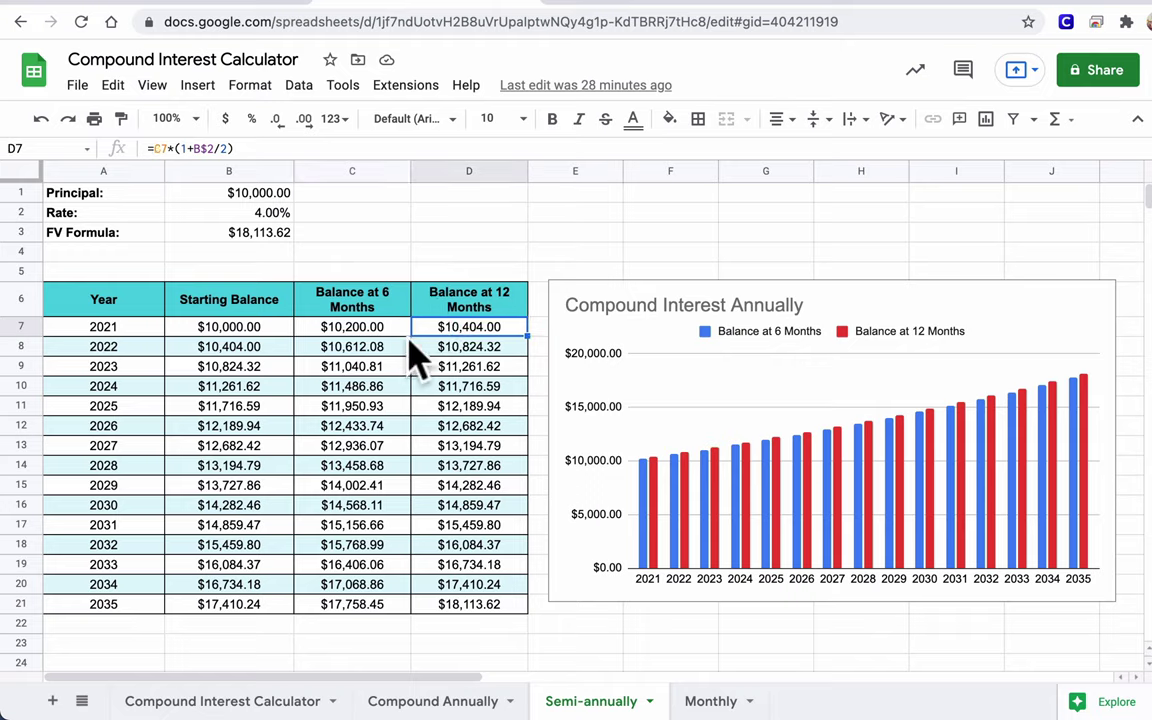
click(232, 195)
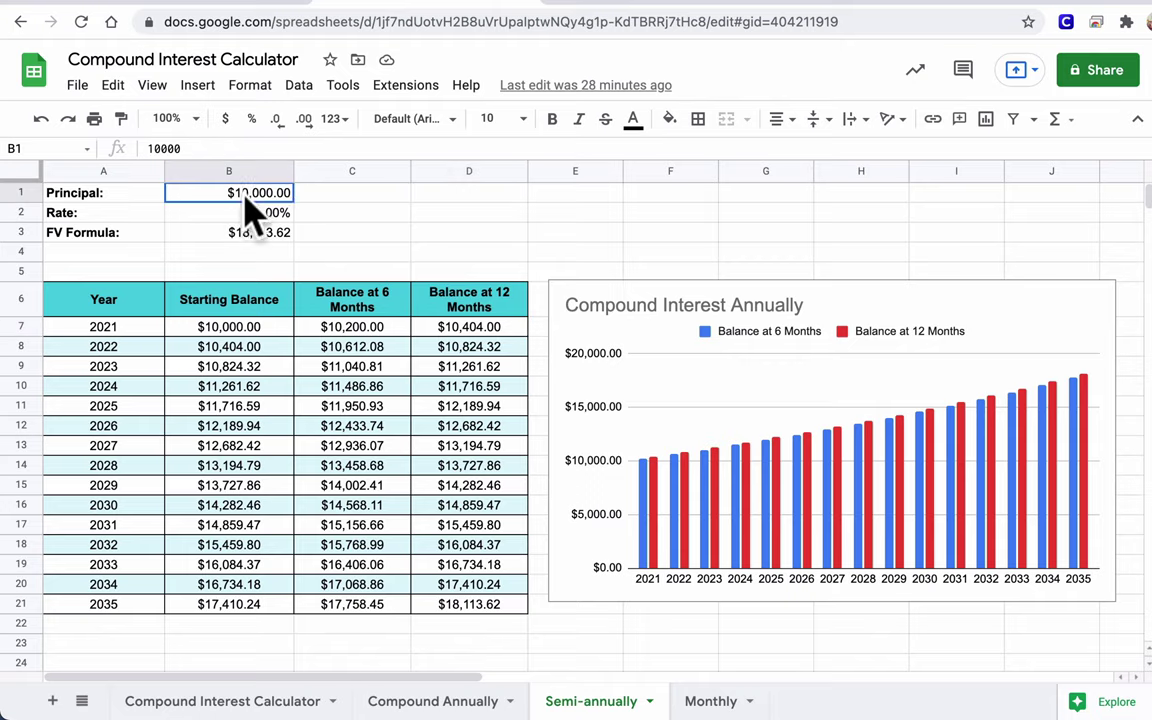
click(255, 214)
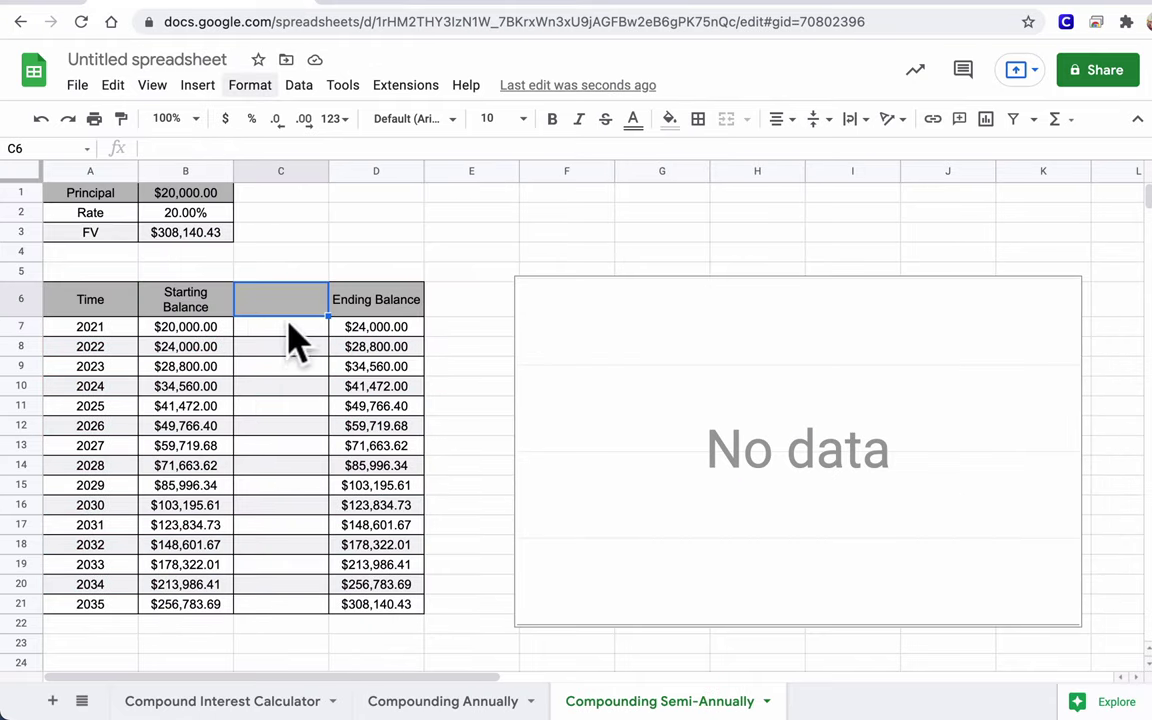
- Enter 10000 as the principal in B1 and 4% as the rate in B2
click(190, 195)
text(10000)
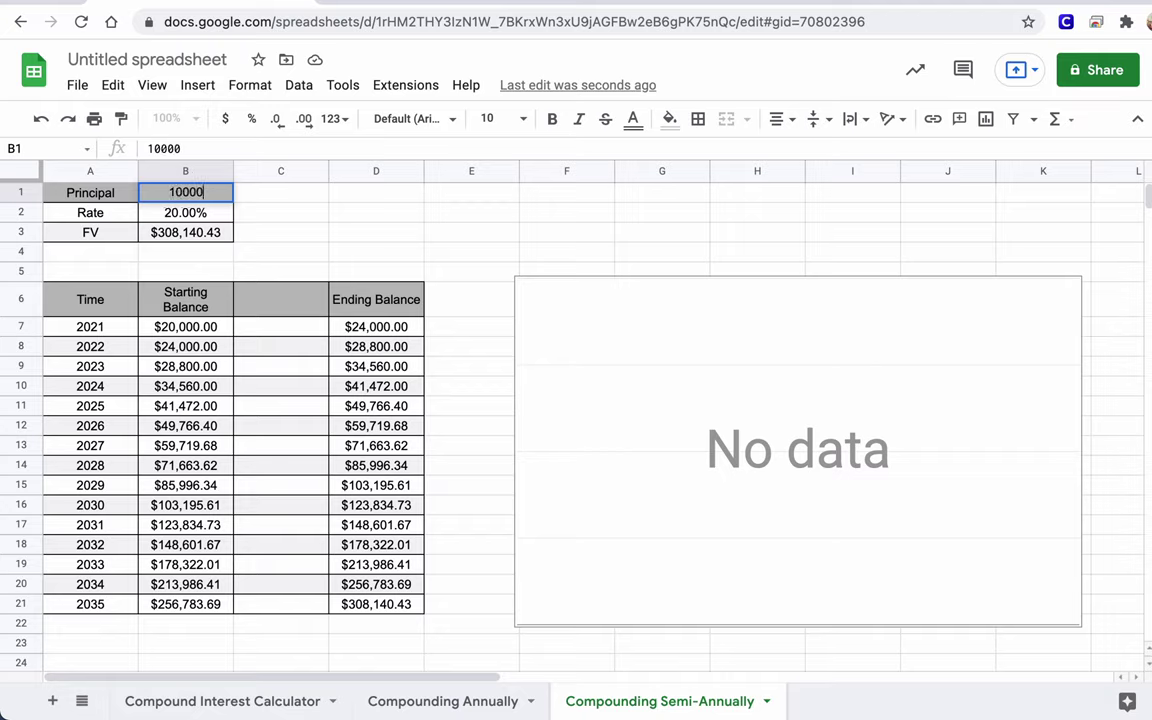
key(Return)
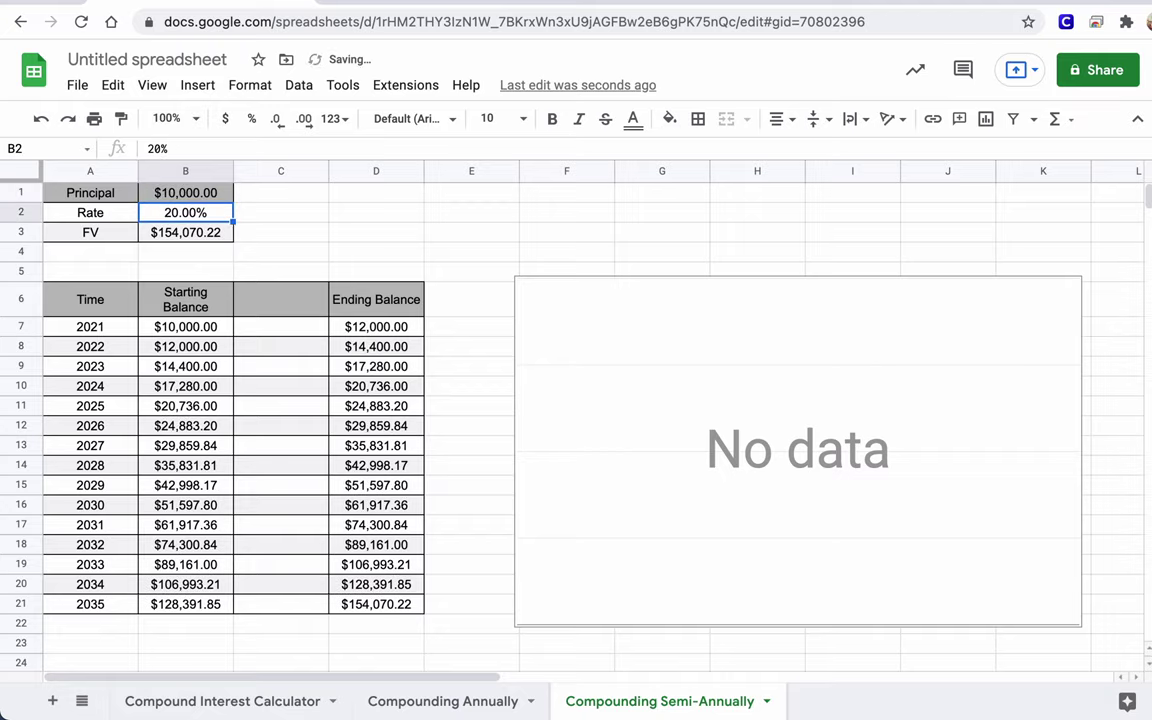
text(4%)
key(Return)
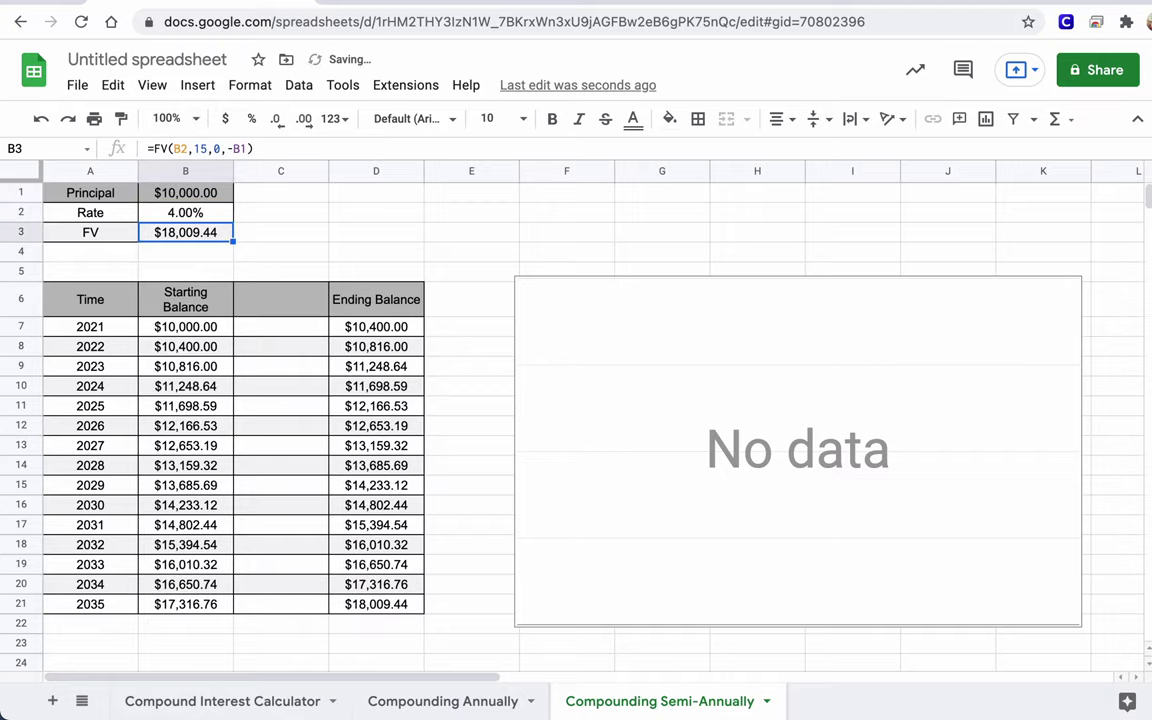
click(190, 213)
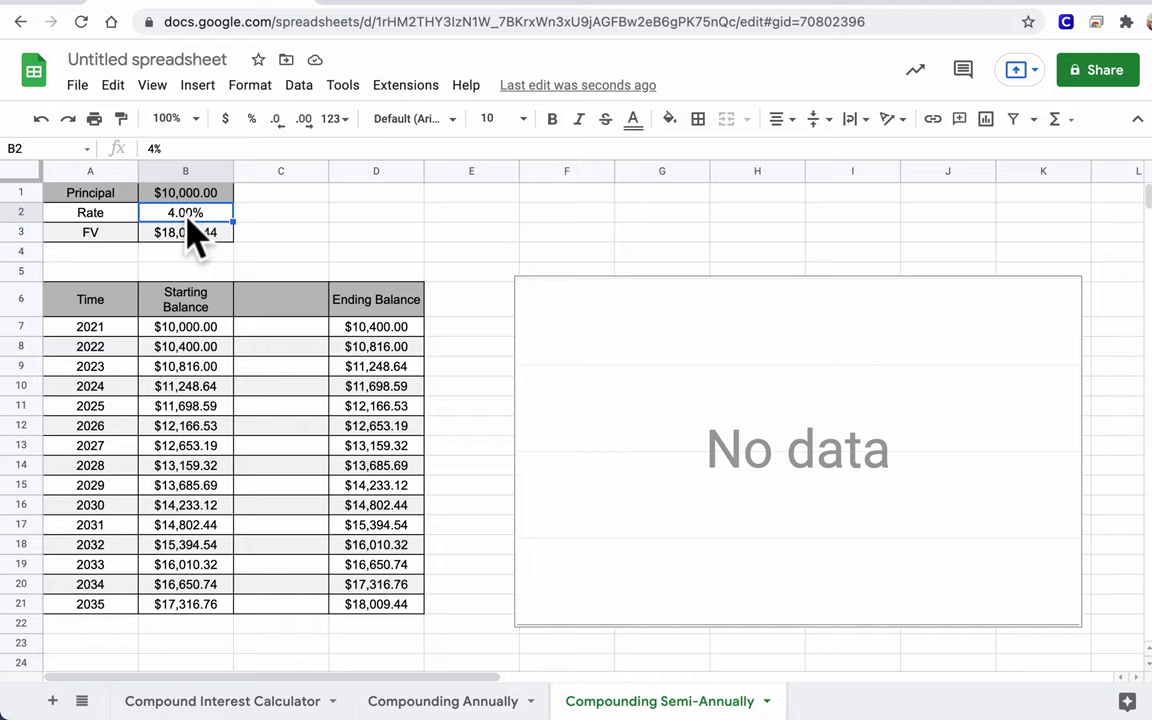
- Select the empty header C6, then check the reference's 'Balance at 6 Months' header
click(272, 300)
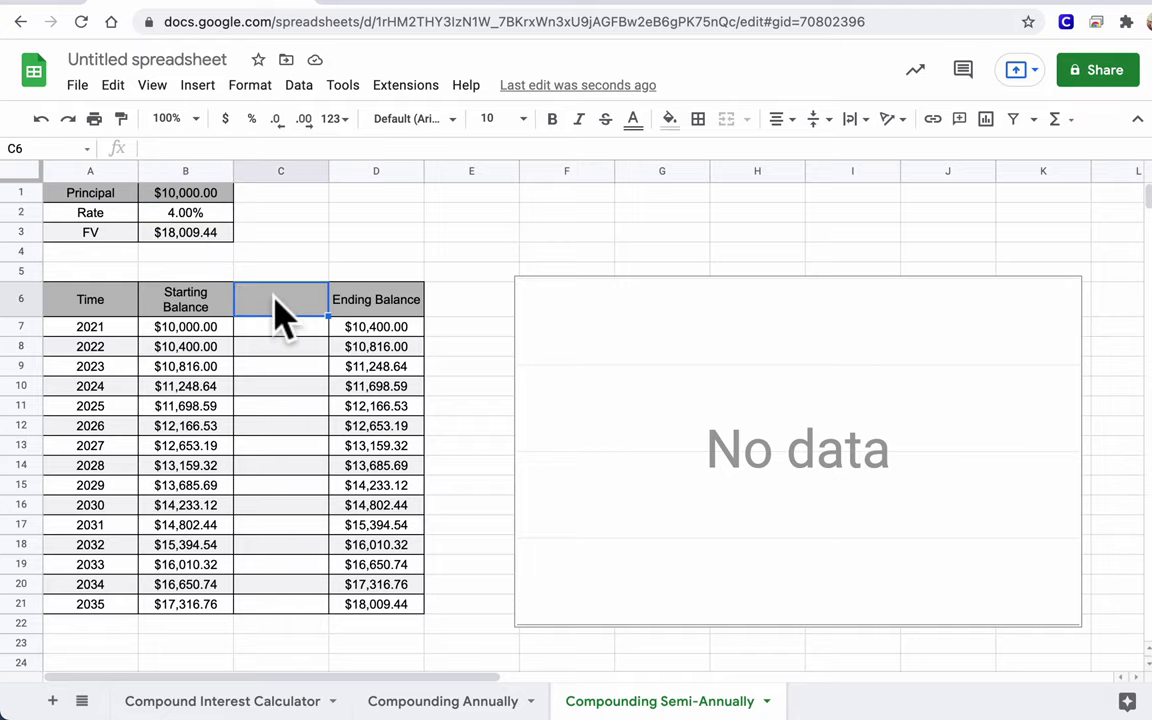
click(420, 2)
click(342, 300)
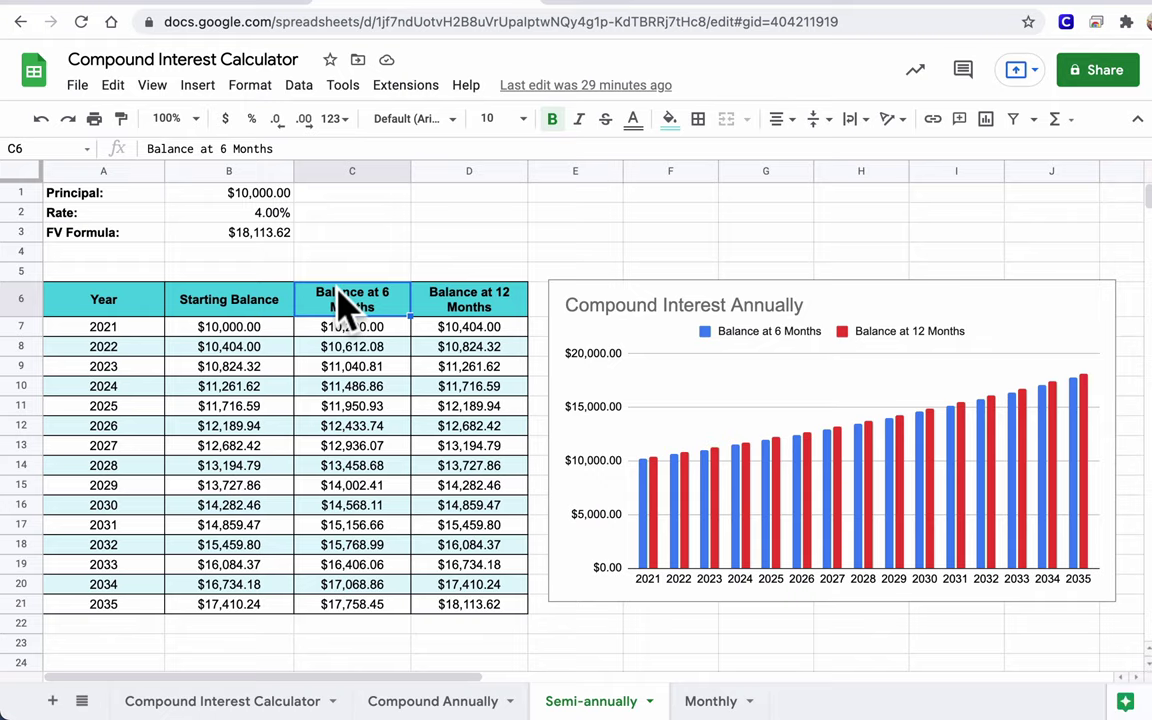
click(342, 330)
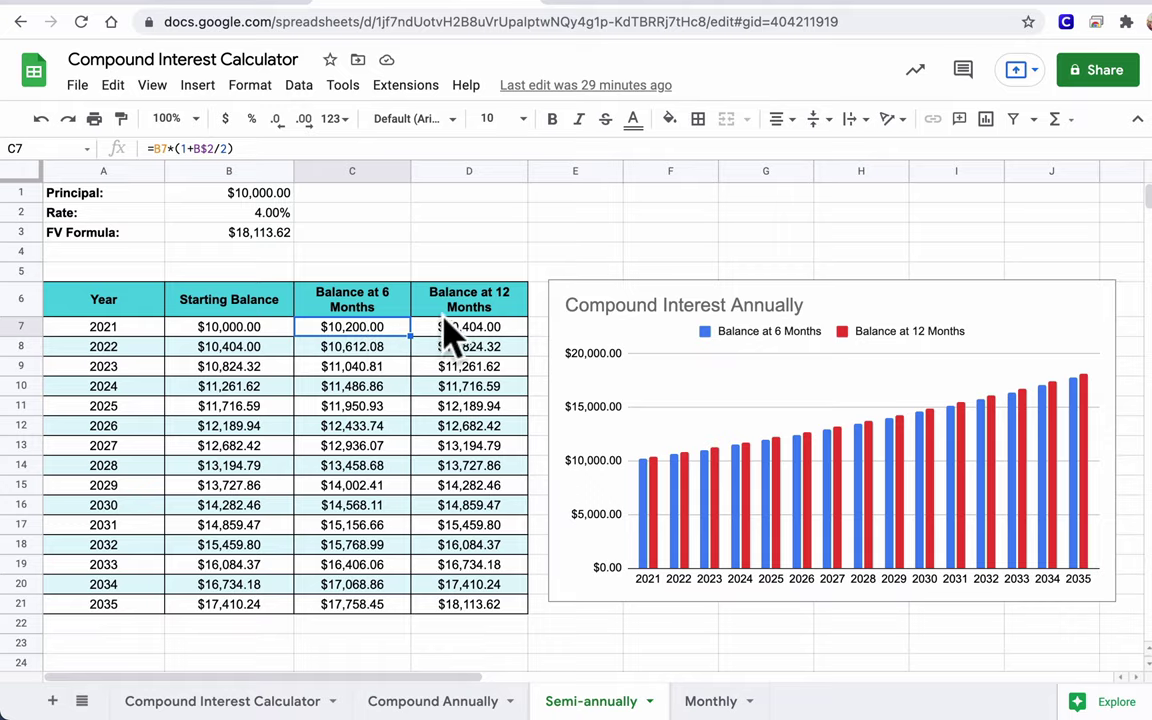
click(252, 3)
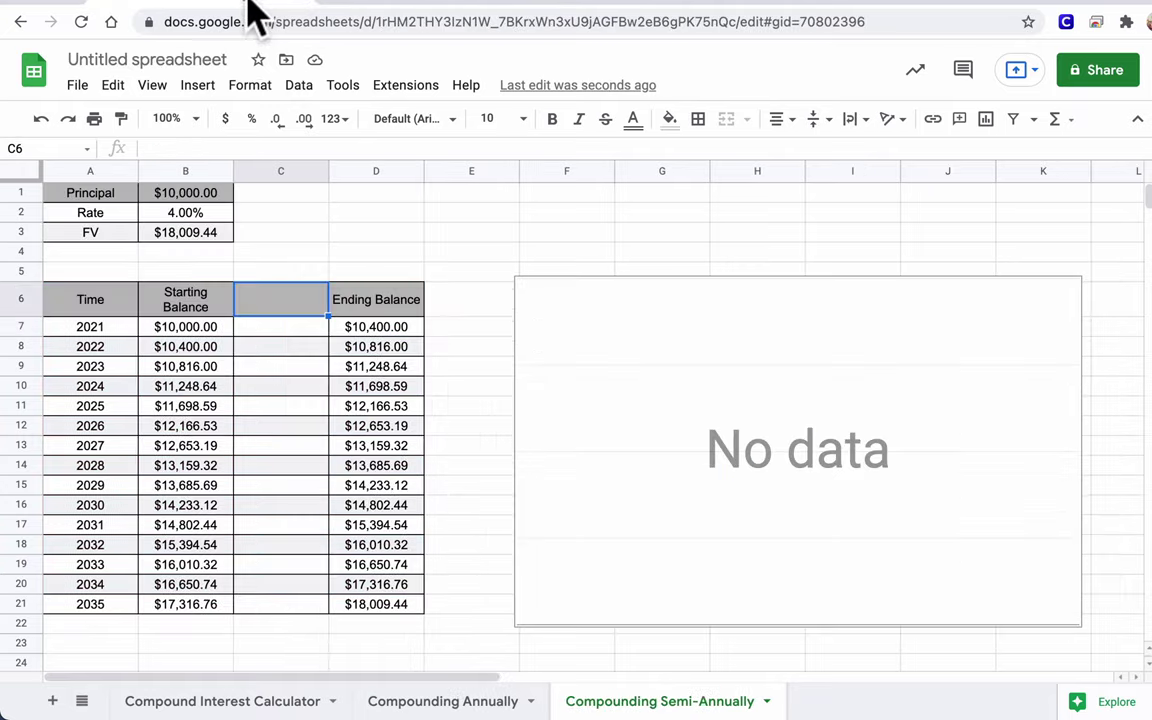
click(372, 4)
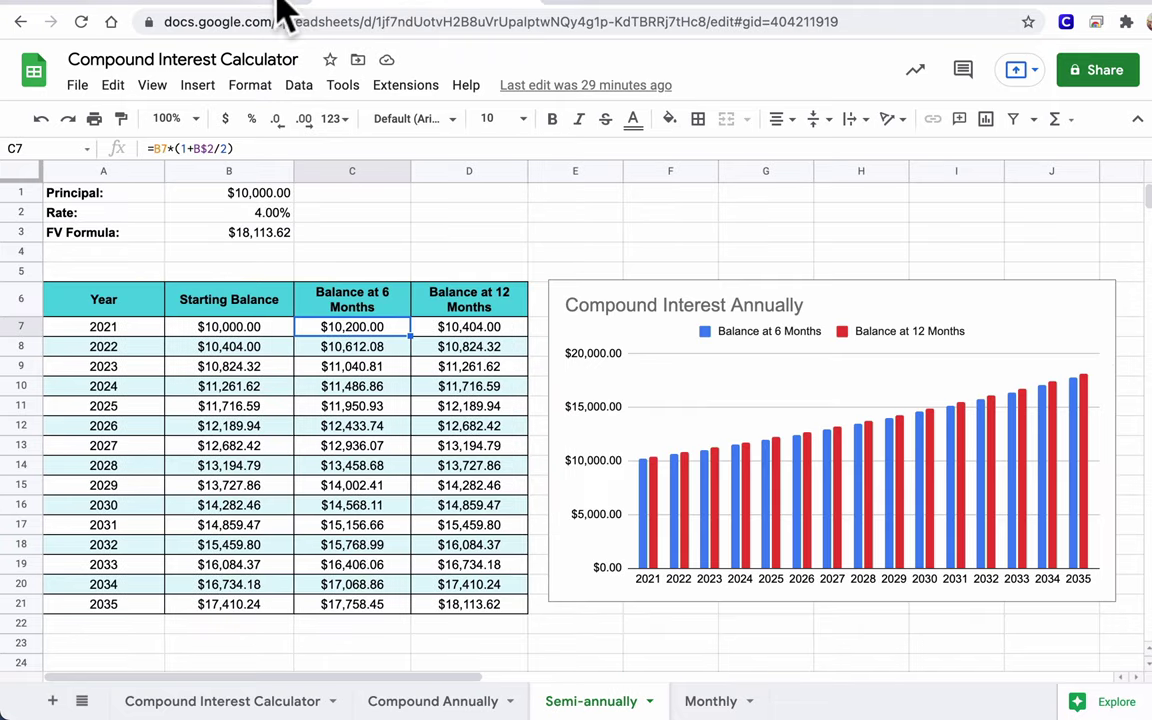
- Label C6 'Balance at 6 Months' and D6 'Balance at 12 Months'
click(213, 3)
text(B)
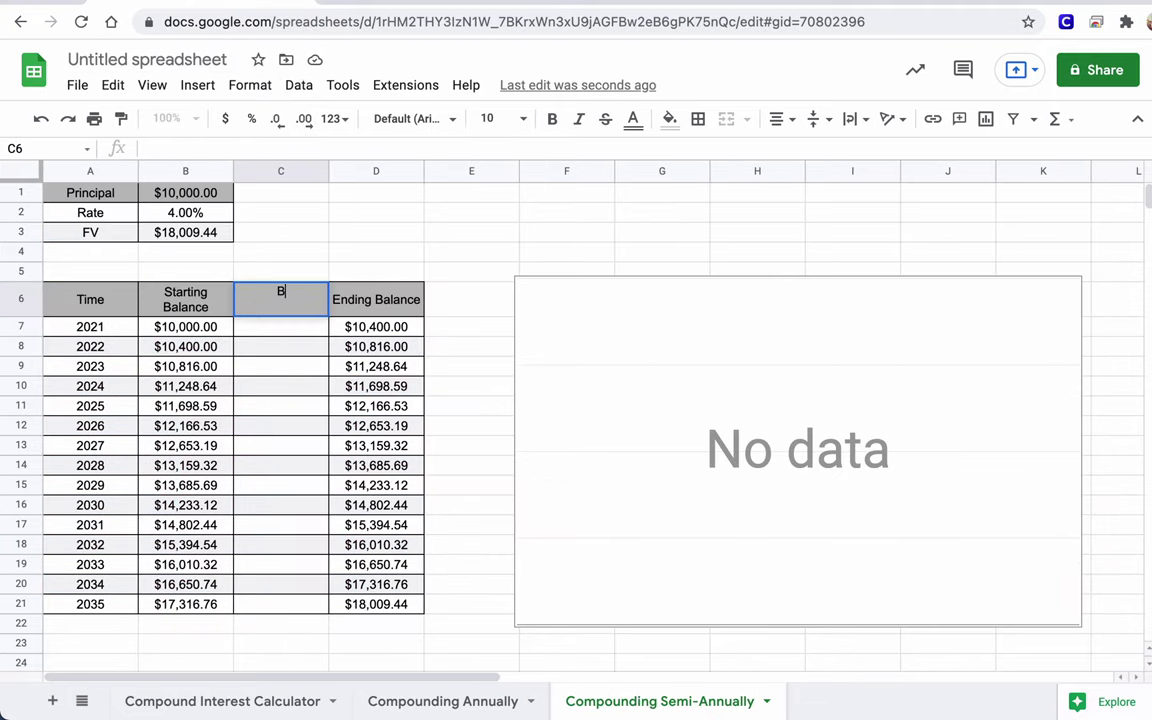
text(alance at 6 Mont)
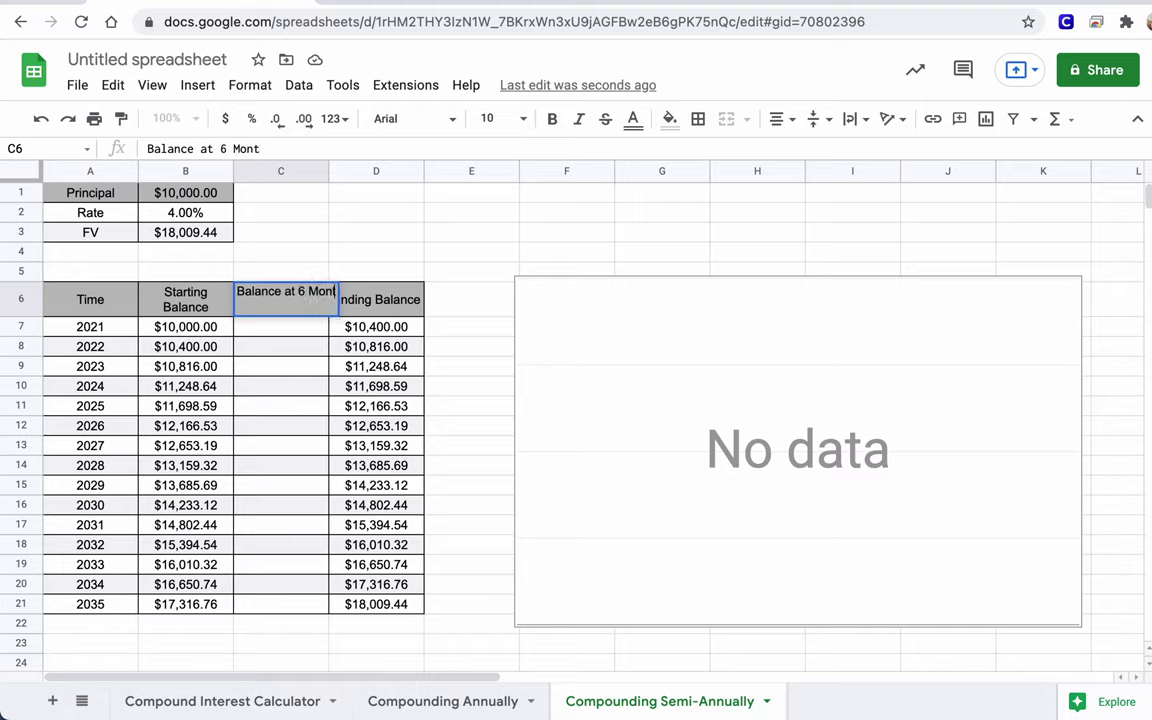
text(hs)
key(Tab)
text(B)
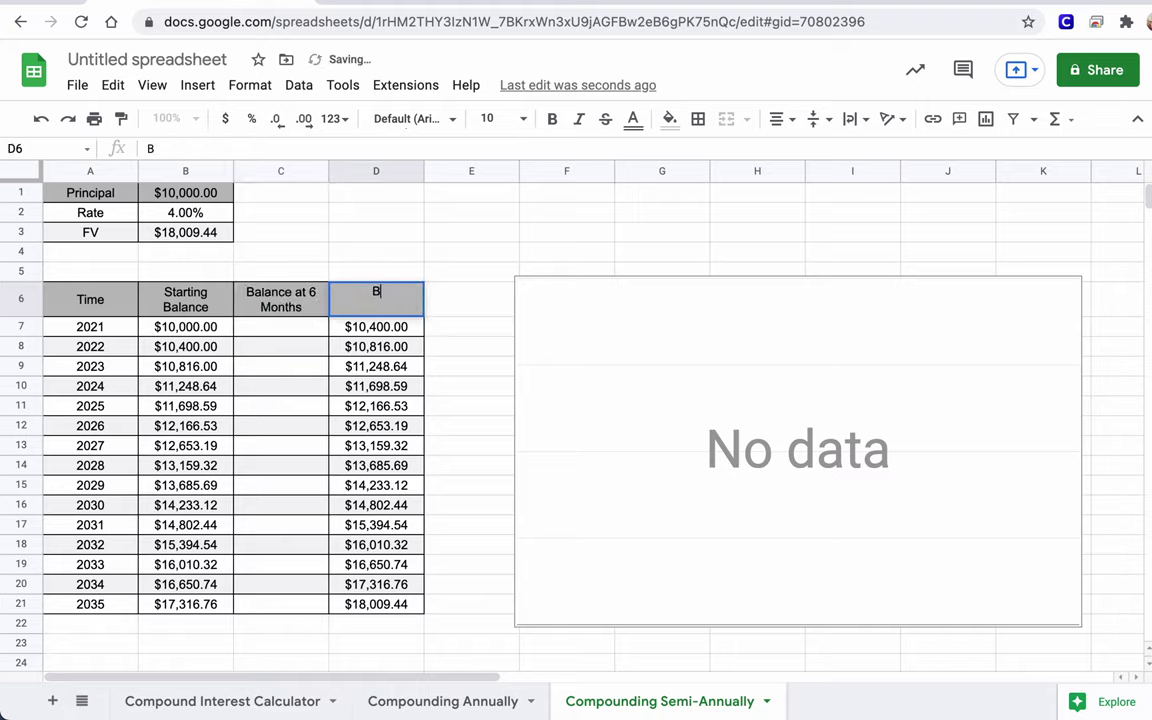
text(alance and)
key(BackSpace)
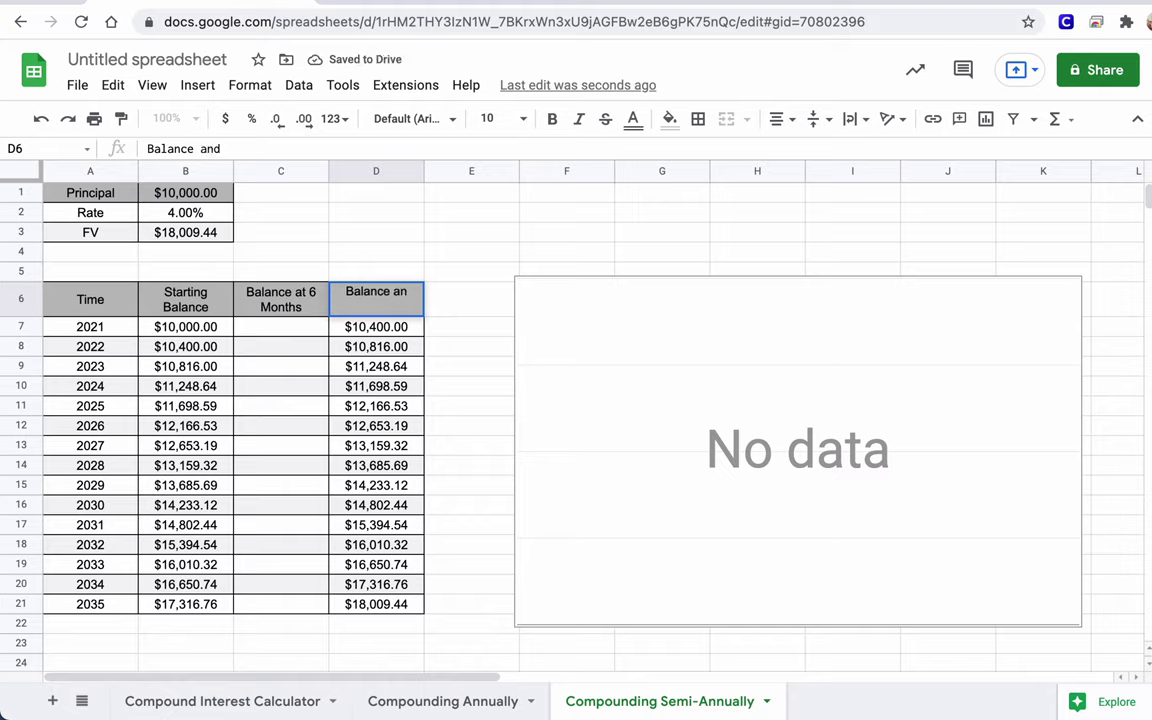
key(BackSpace)
text(t 12 Months)
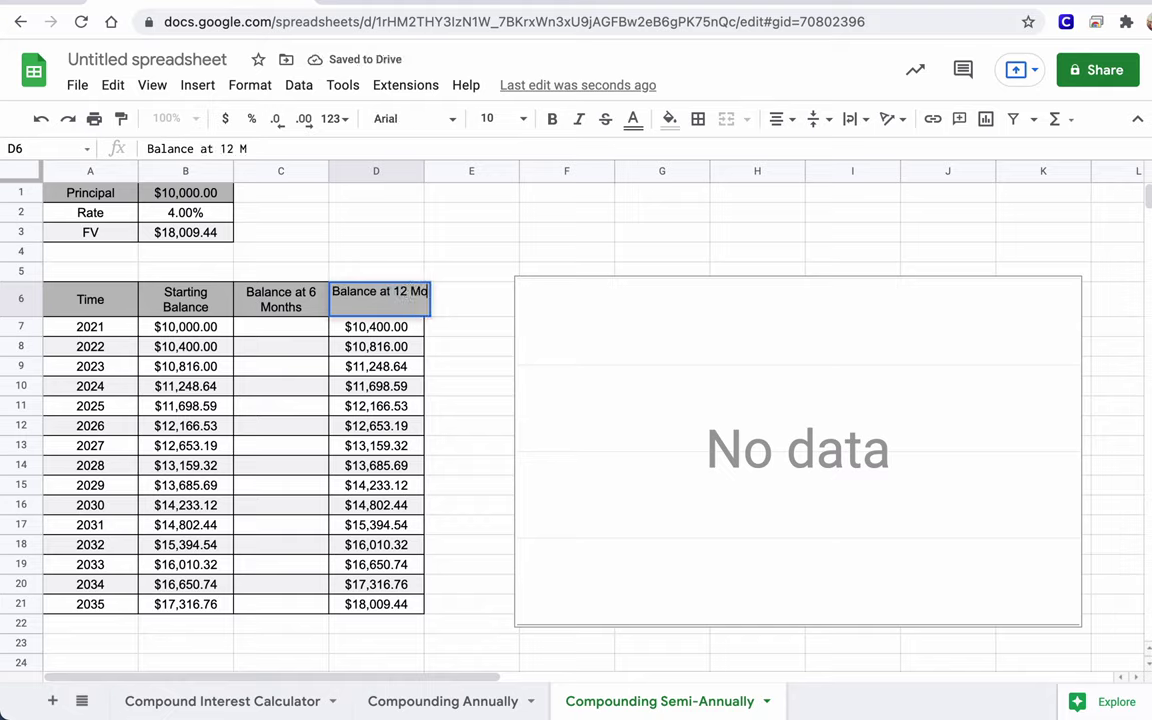
click(280, 326)
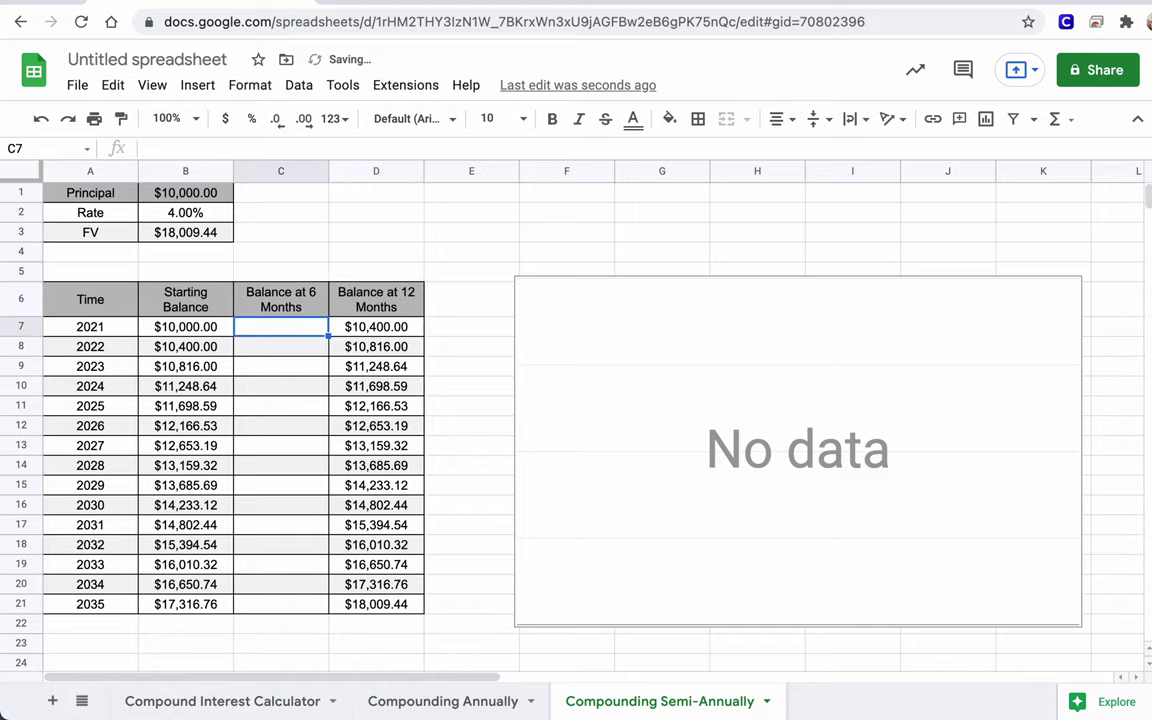
click(185, 326)
- Enter the 6-month balance formula =B7*(1+$B$2/2) in C7
click(280, 326)
text(=B7)
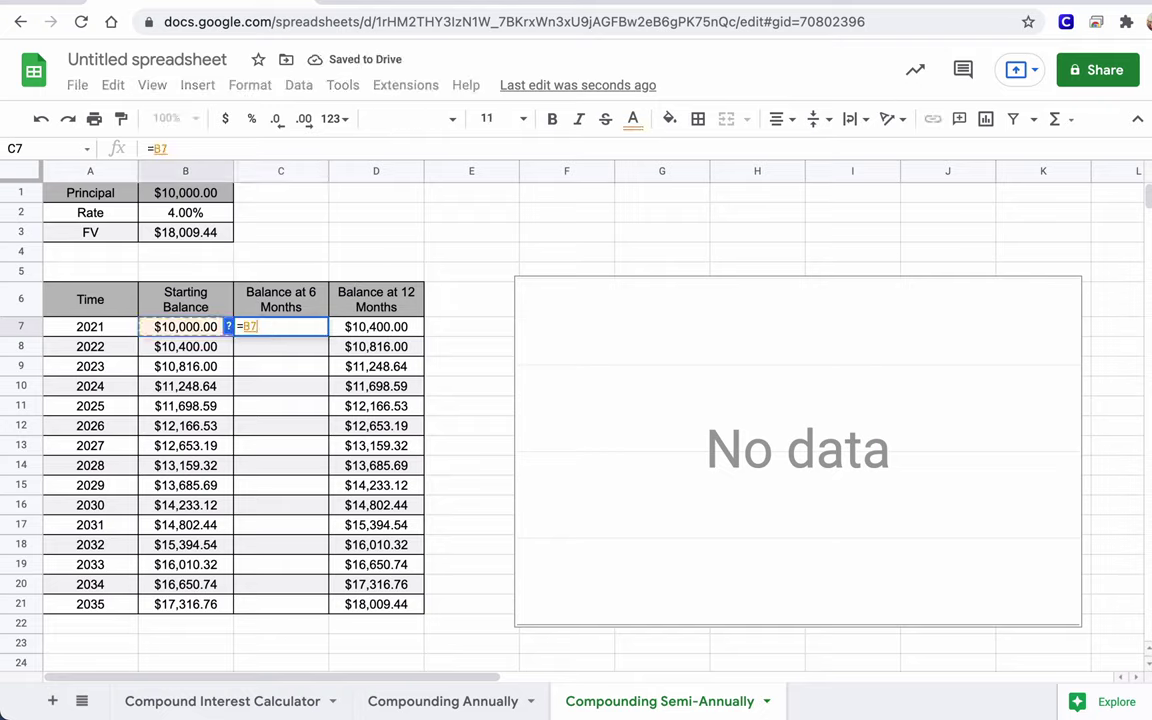
text(()
key(BackSpace)
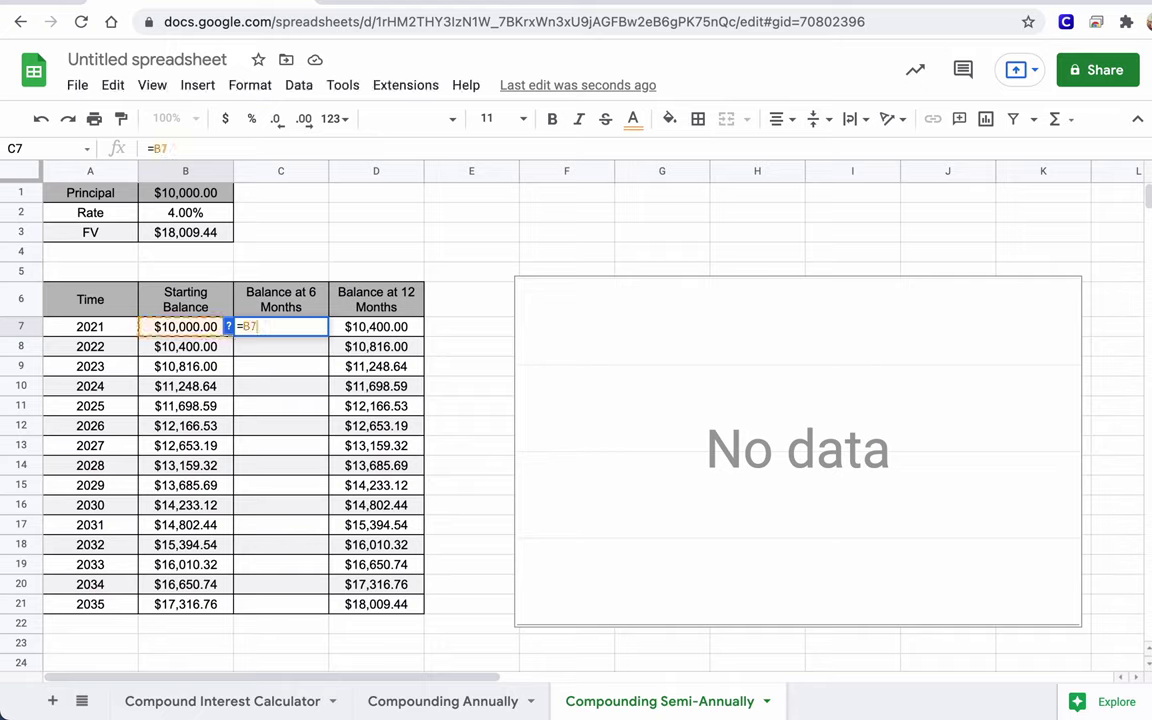
text(*)
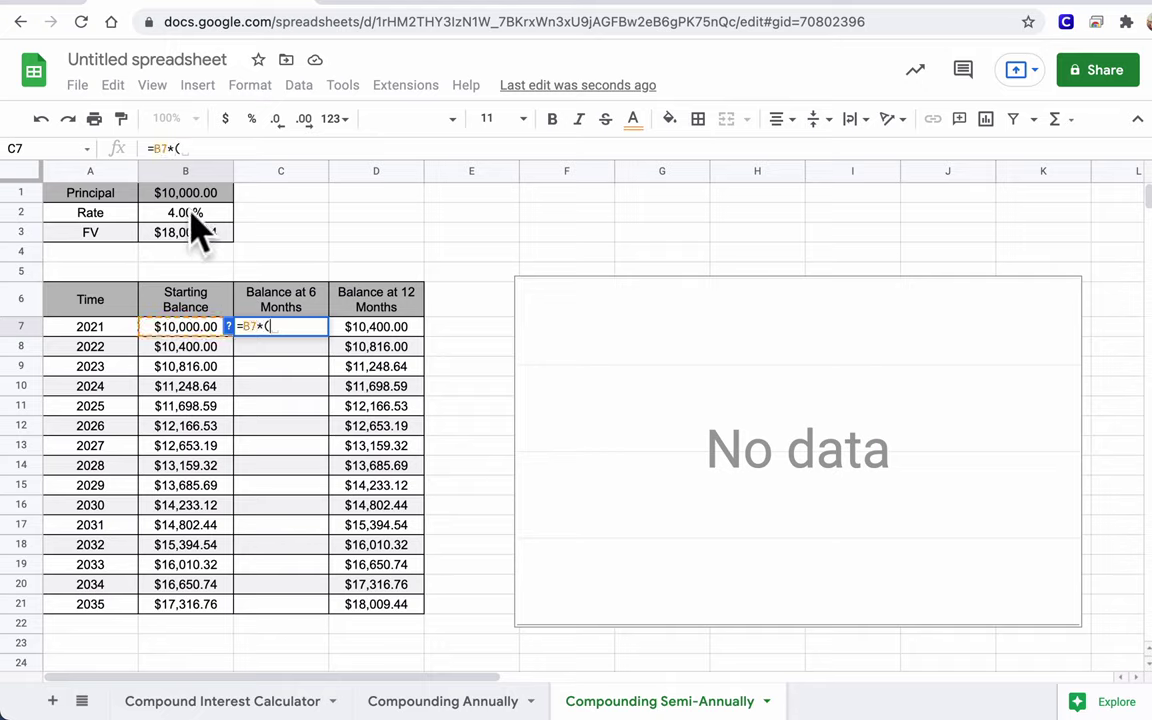
text(($)
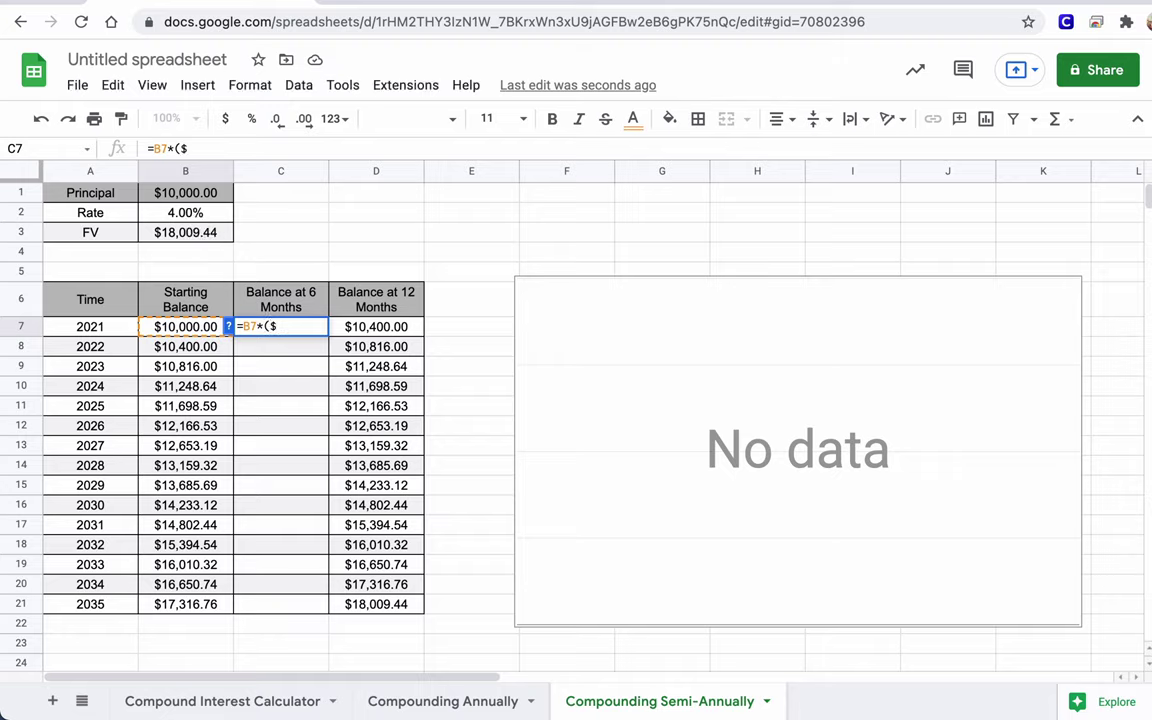
text(B$2)
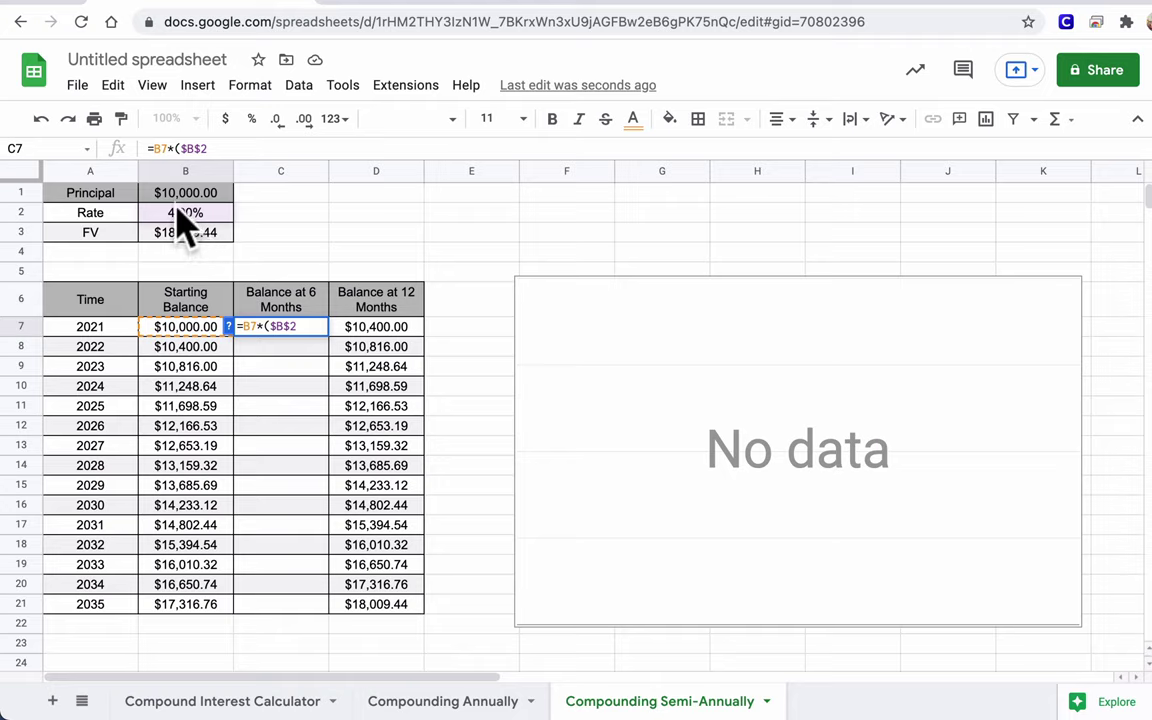
click(268, 327)
text(1+$B$2)
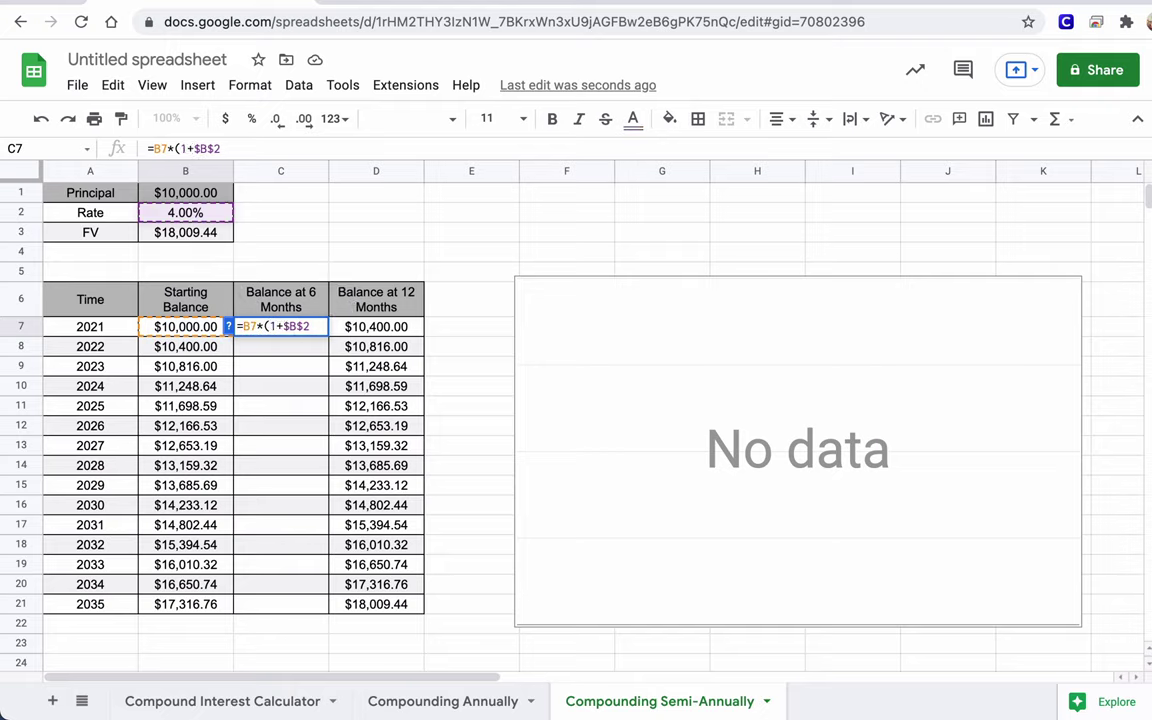
text(/2)
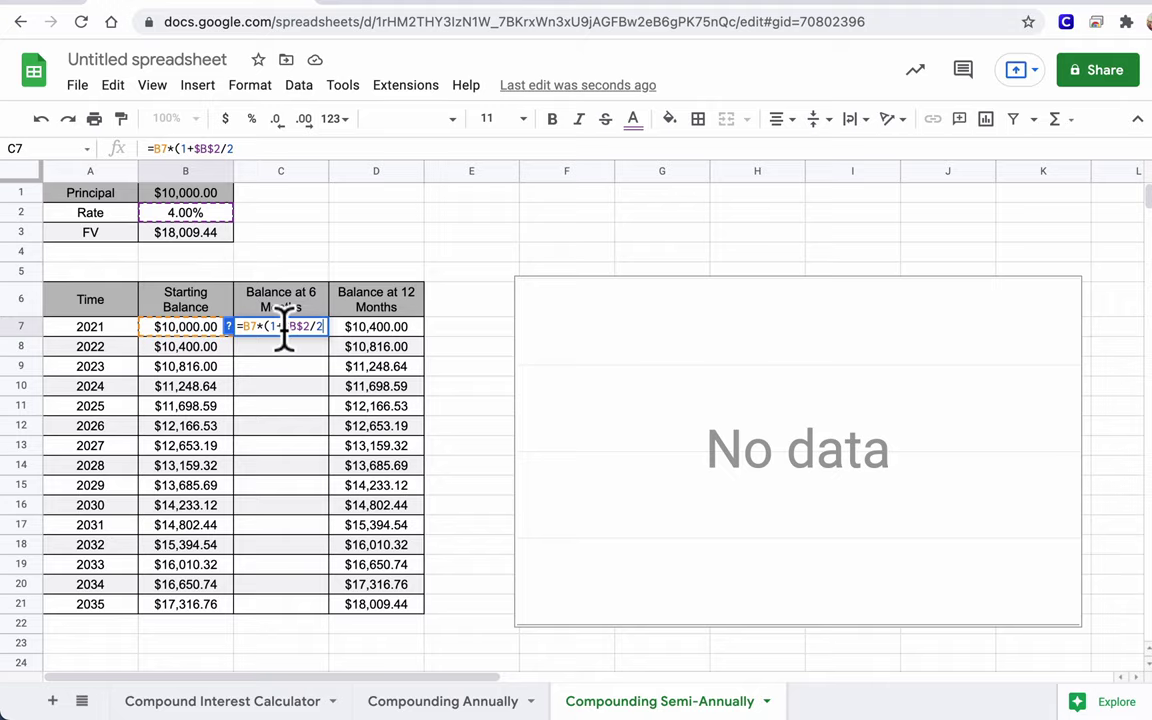
text())
key(Return)
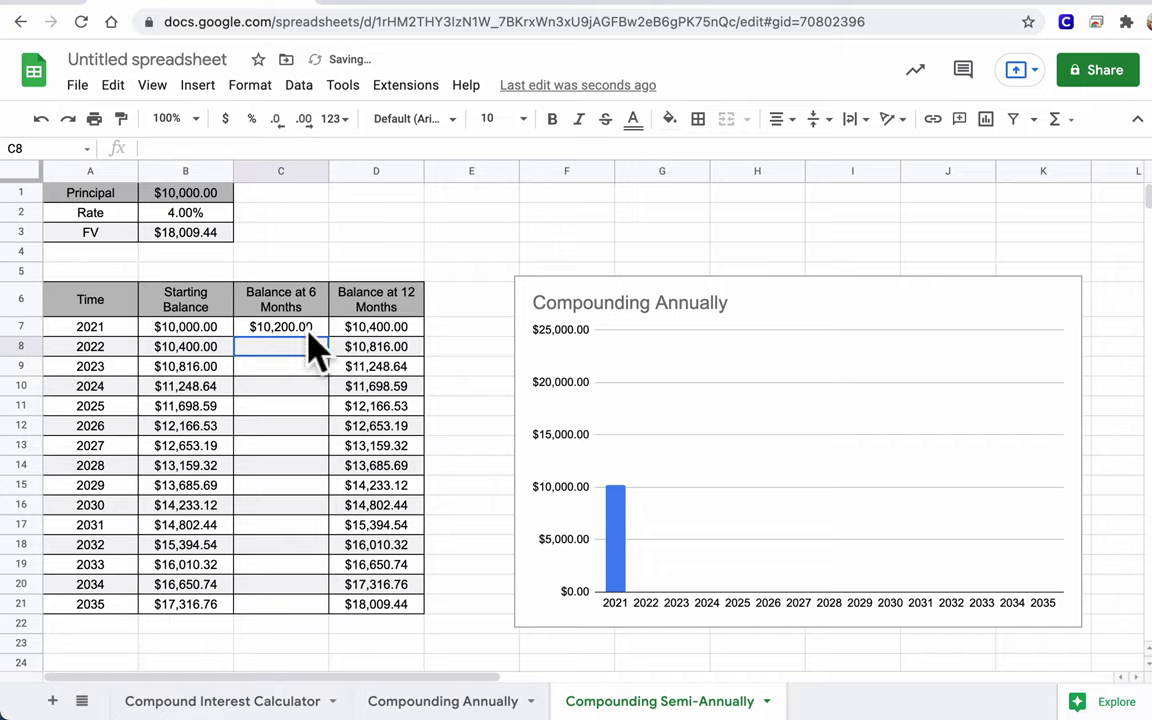
- Copy the formula across to D7, then fill C7:D7 down to row 21
click(309, 333)
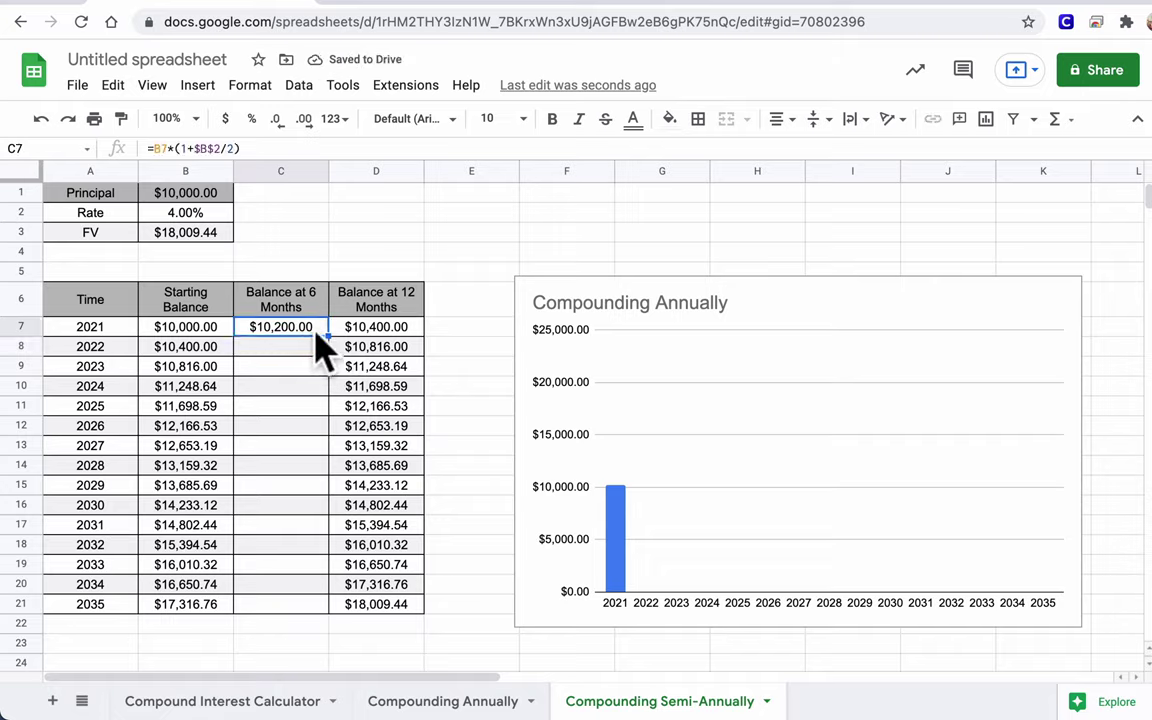
drag(324, 340, 398, 330)
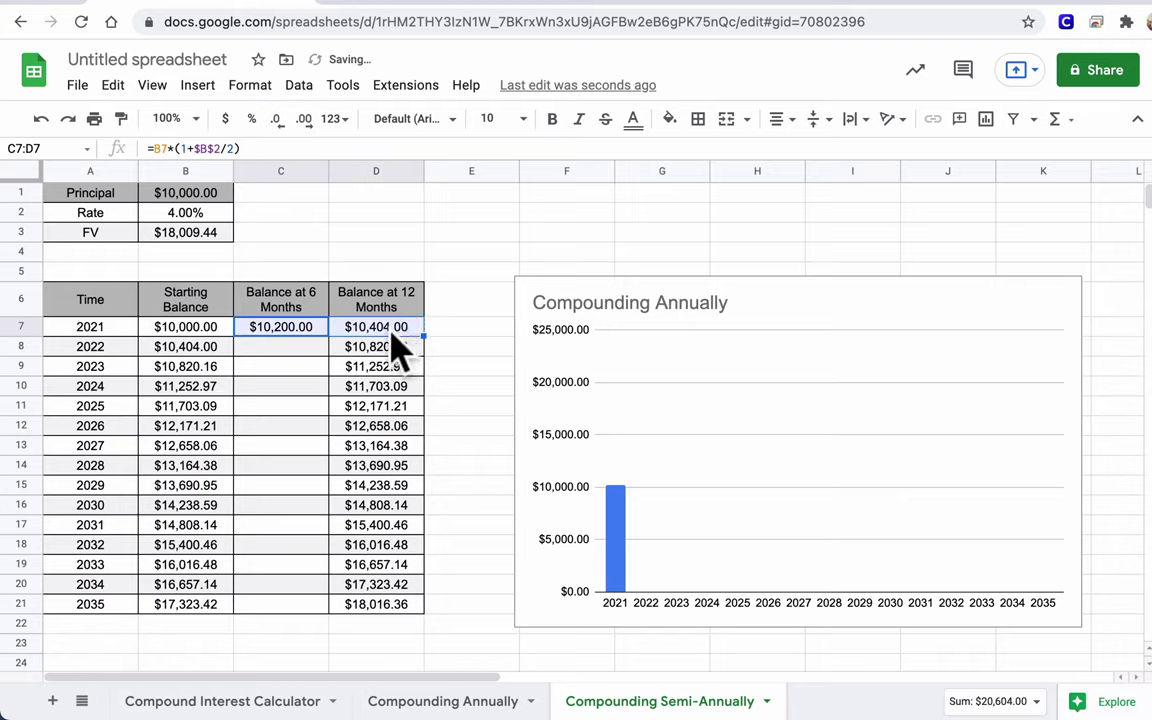
click(393, 333)
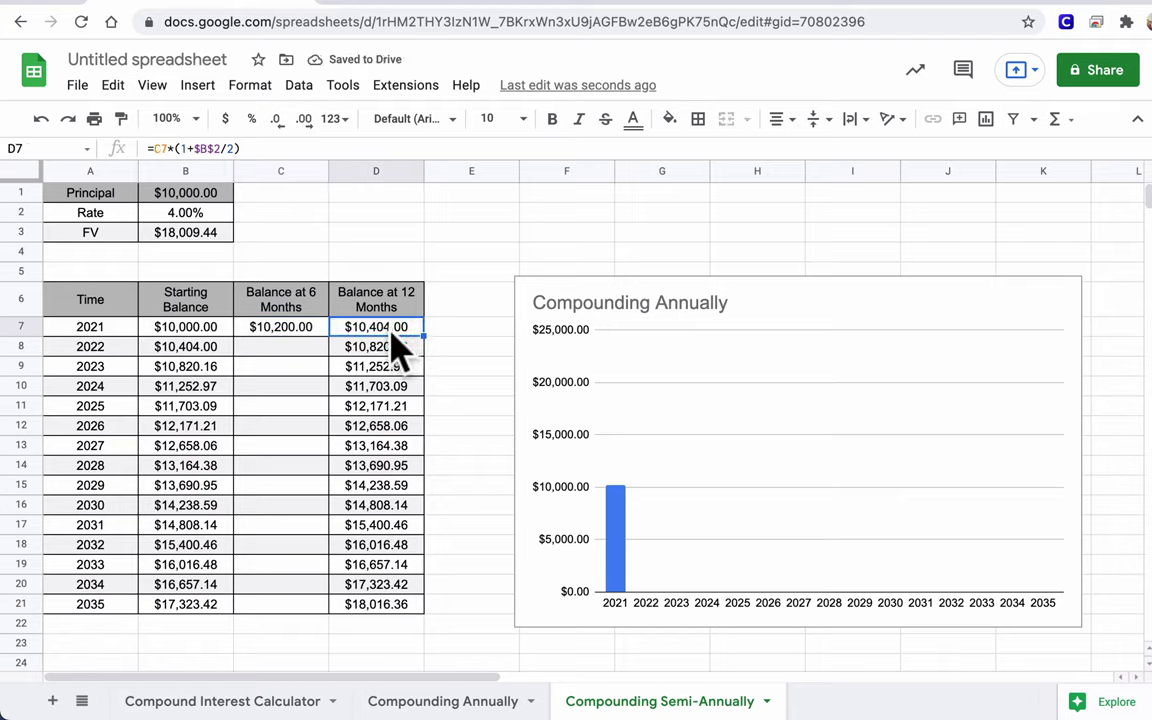
click(305, 328)
shift+click(363, 332)
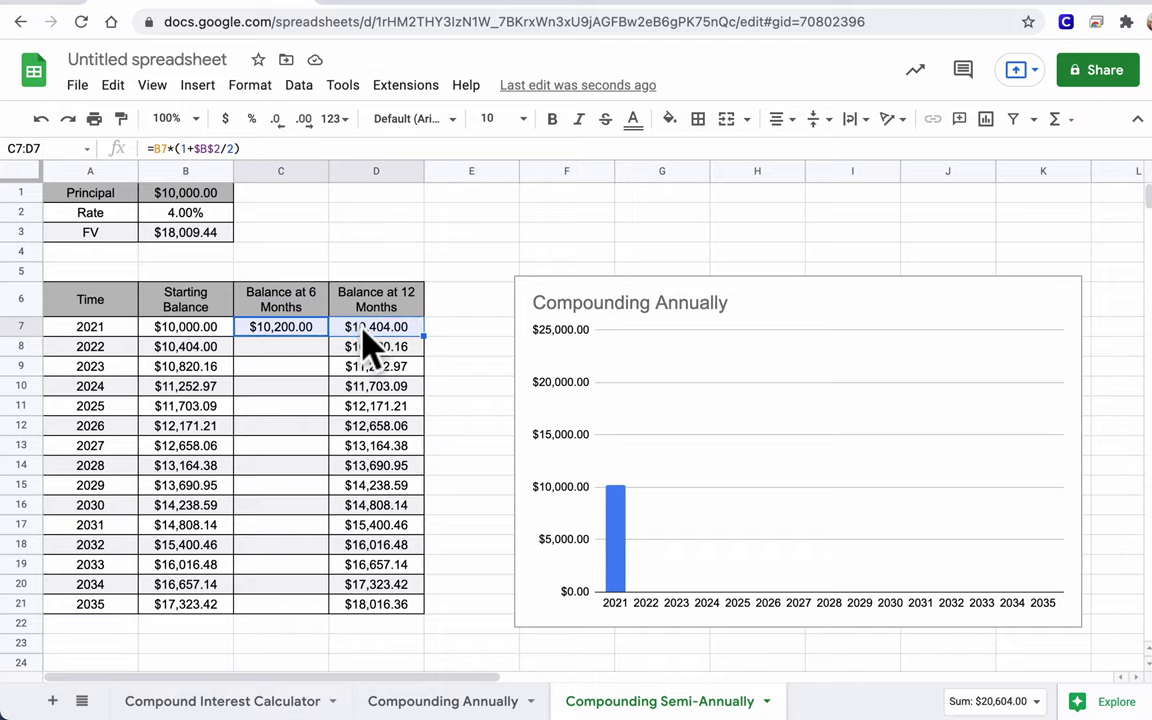
drag(424, 336, 381, 607)
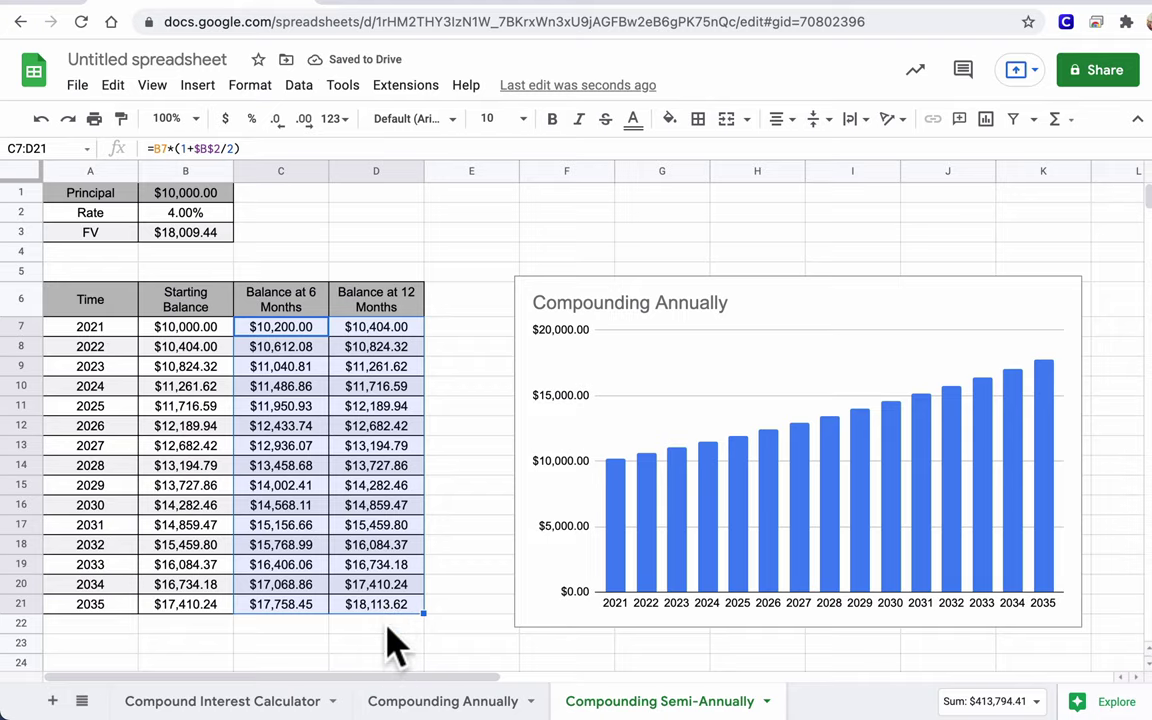
click(386, 606)
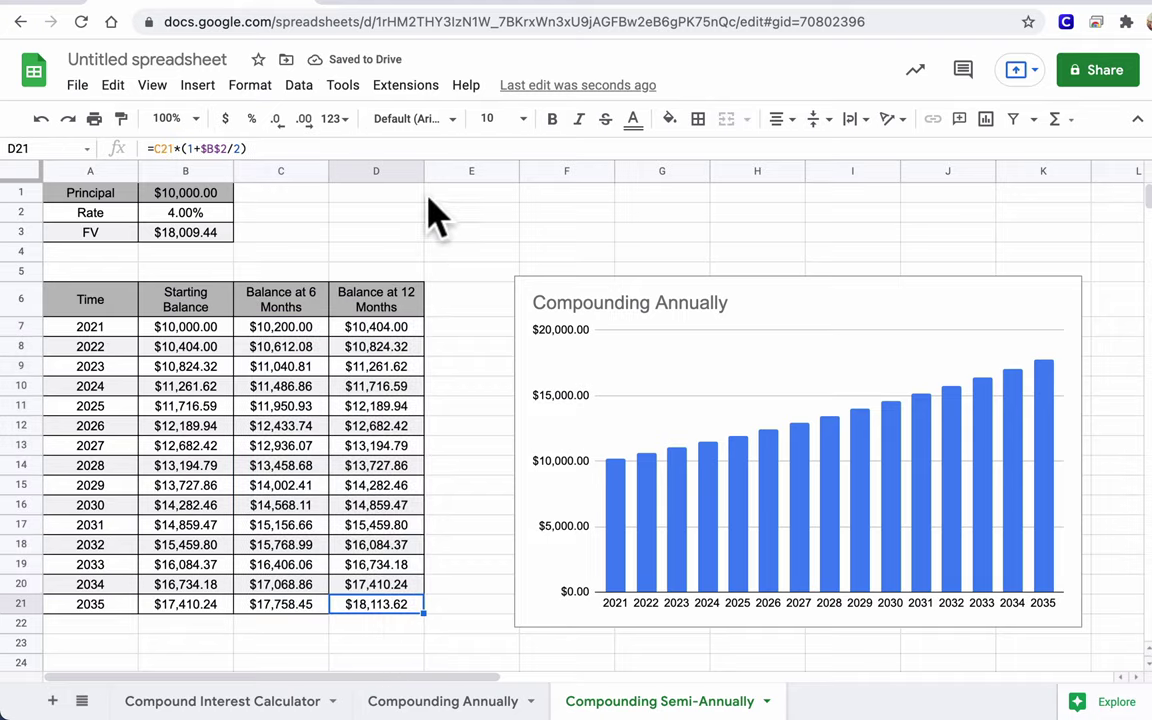
- Compare the final-row formula with the reference calculator, then select the FV cell B3
click(421, 3)
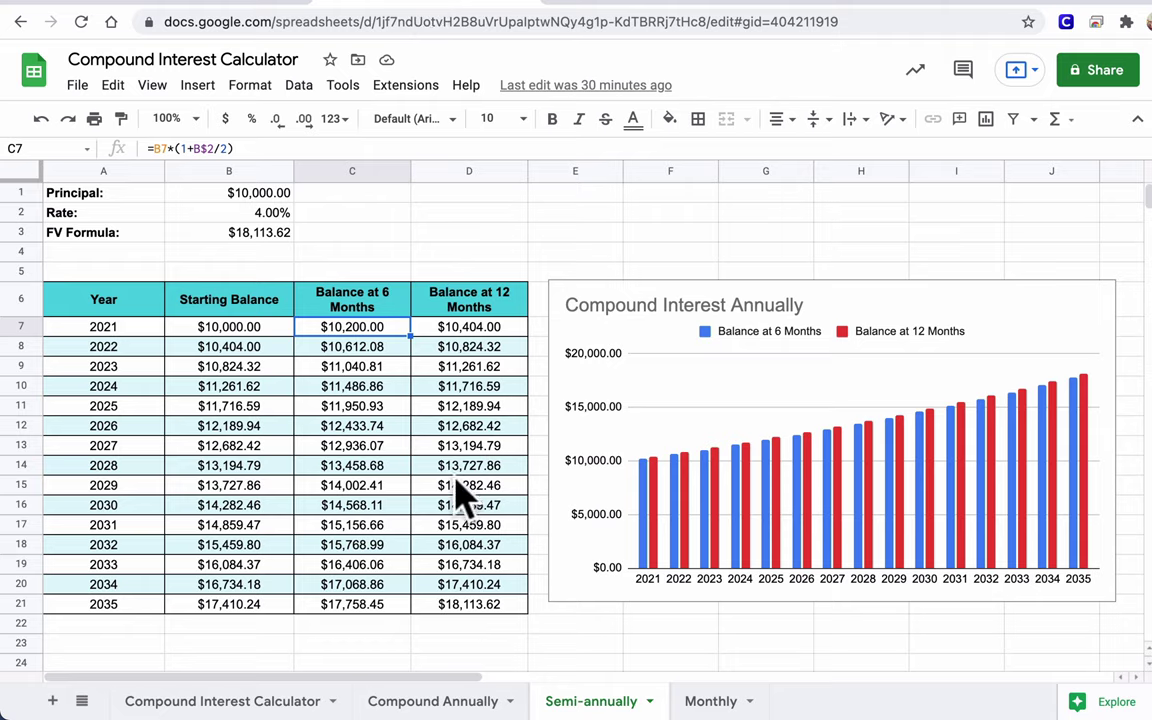
click(464, 612)
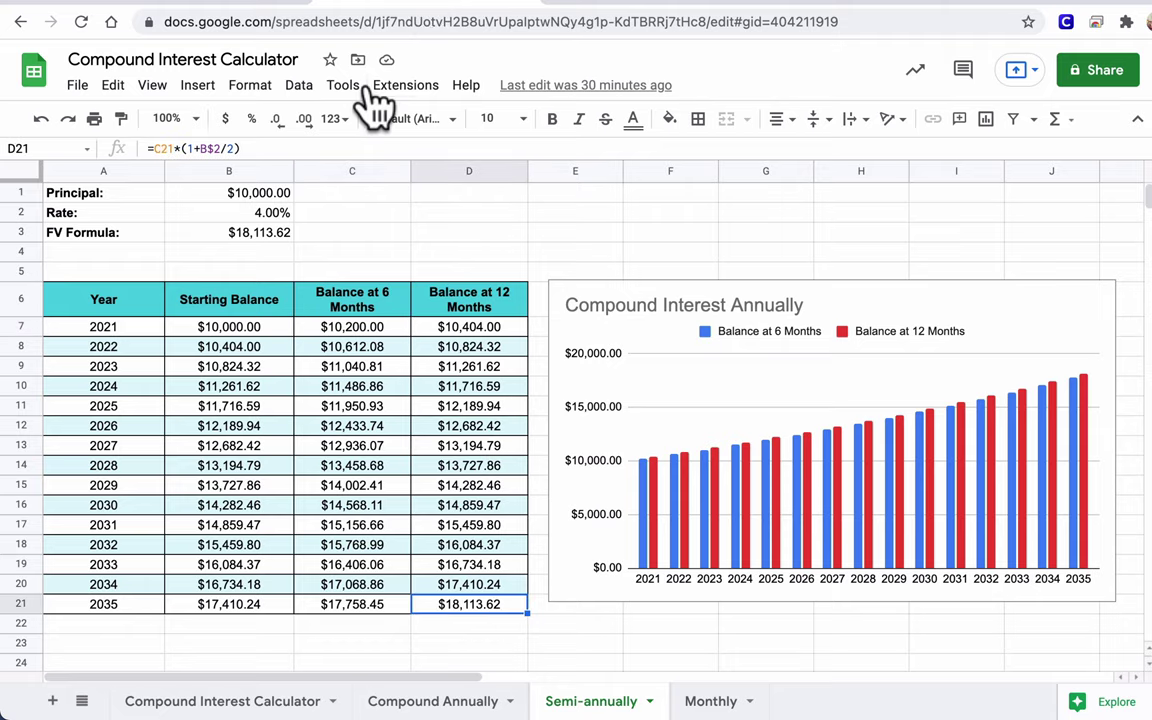
click(282, 6)
click(200, 230)
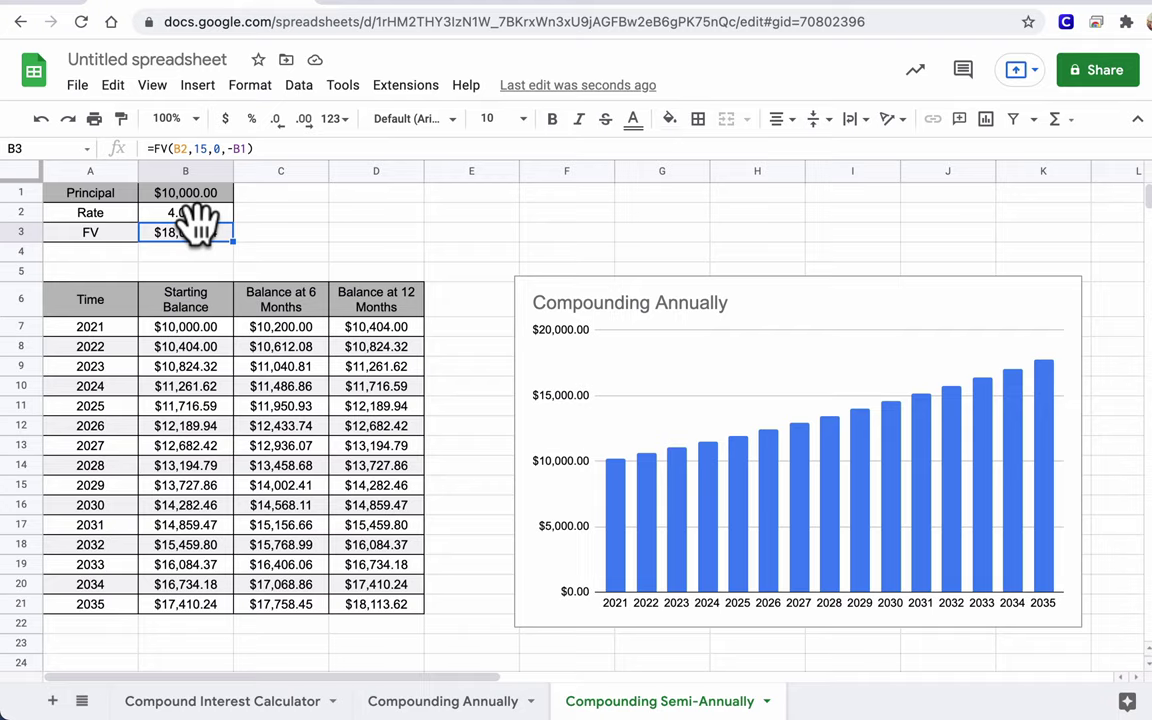
- Change B3 to =FV(B2/2,15*2,0,-B1) so it shows $18,113.62
click(178, 148)
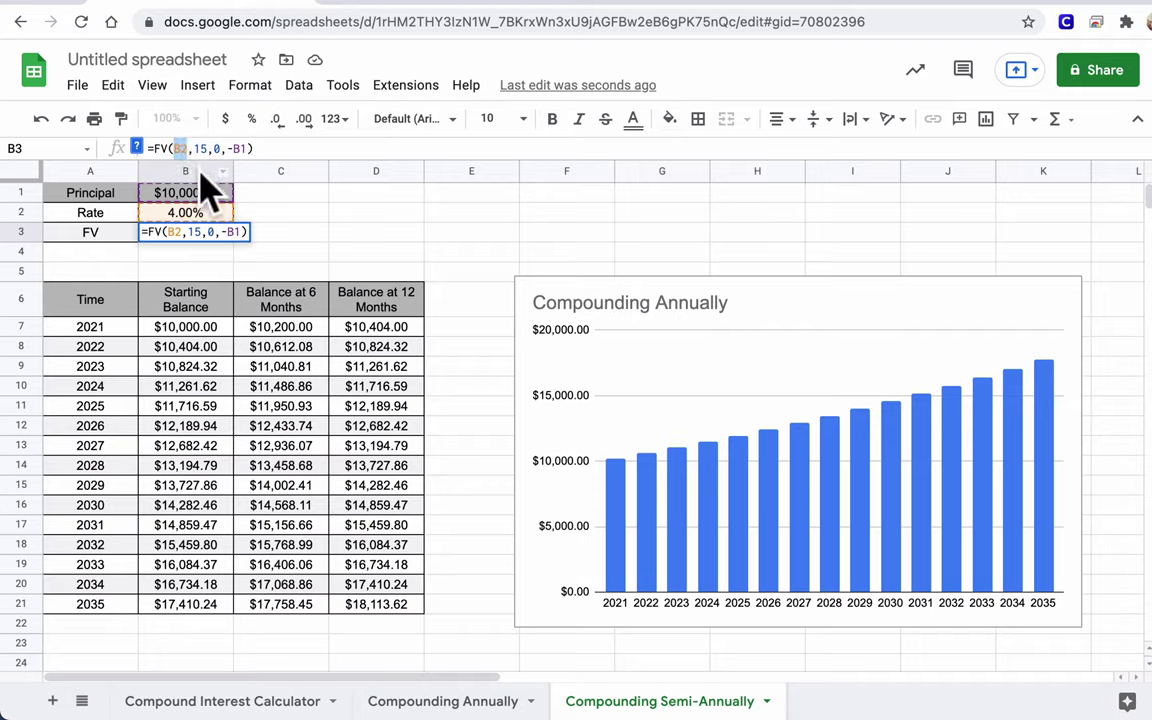
click(187, 148)
text(/2)
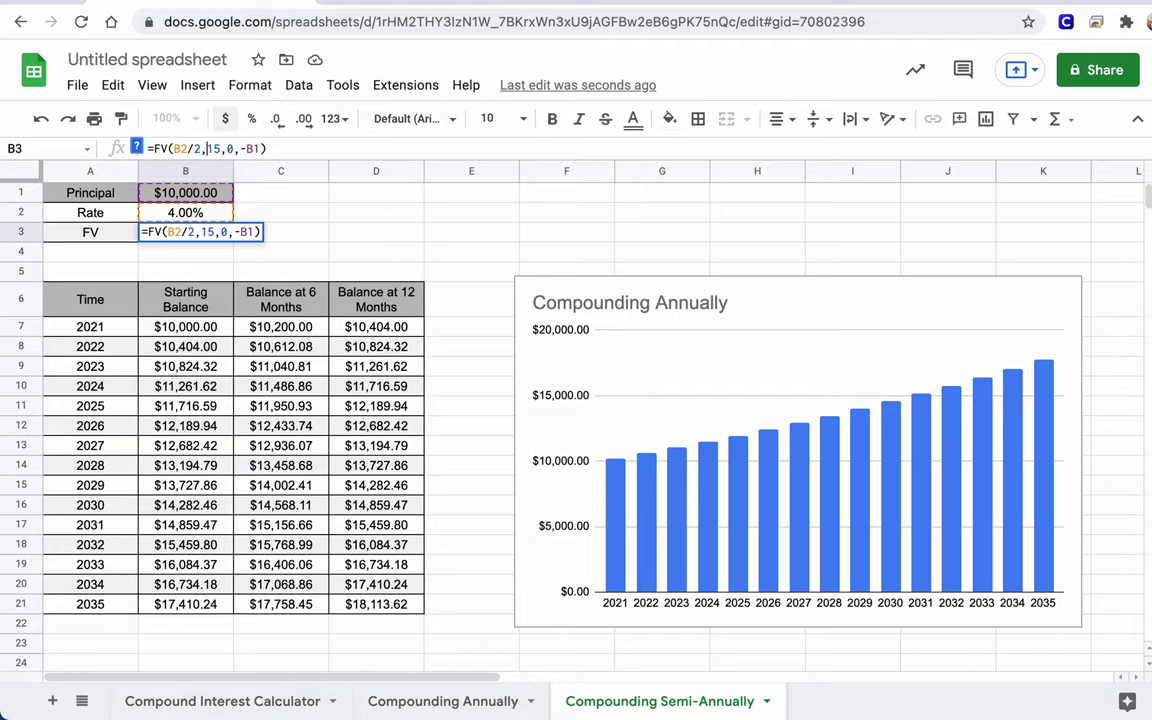
text(*2)
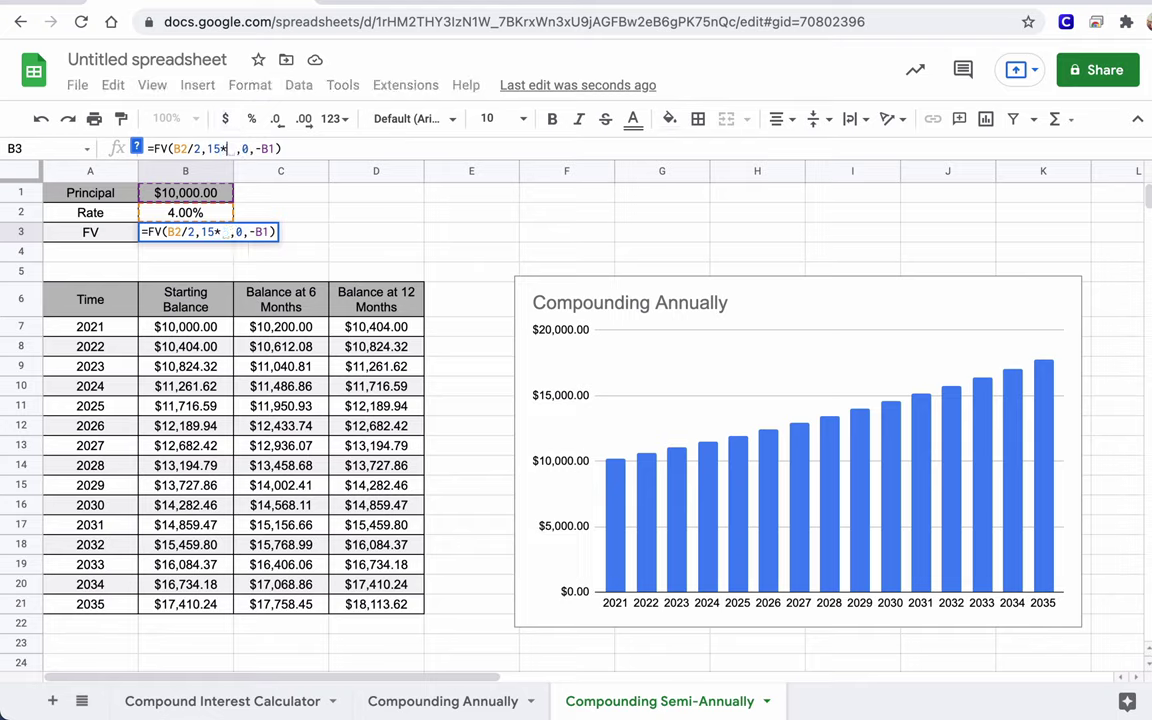
key(Return)
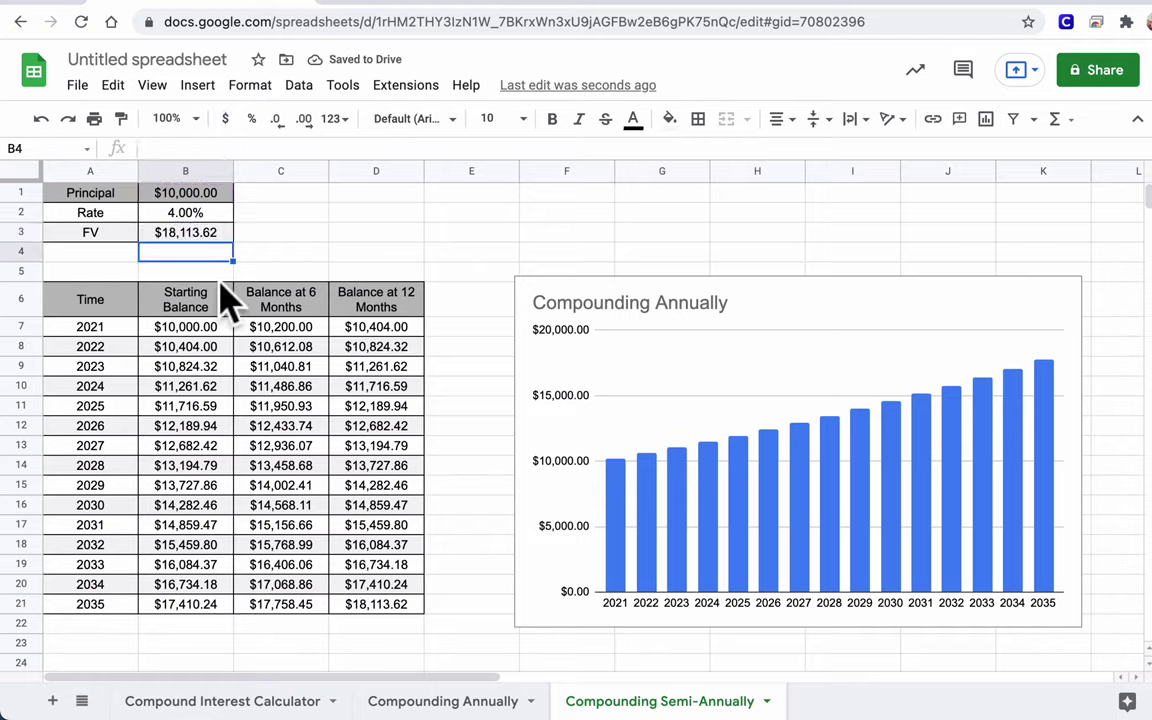
click(187, 234)
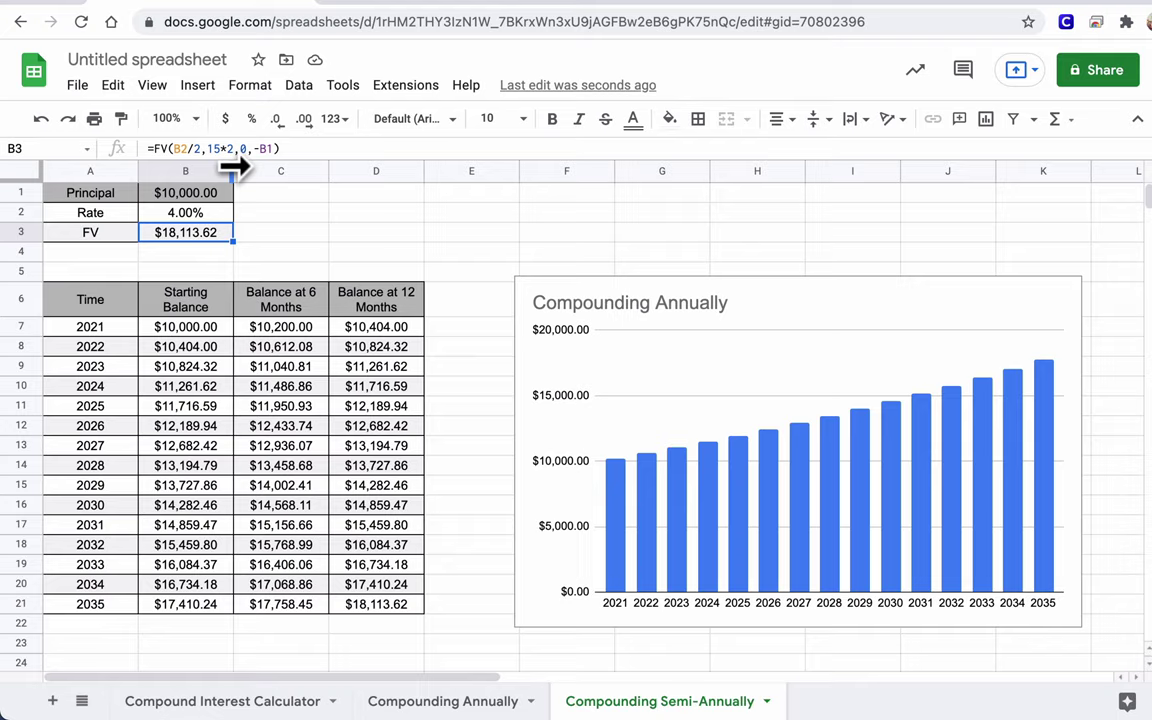
click(256, 330)
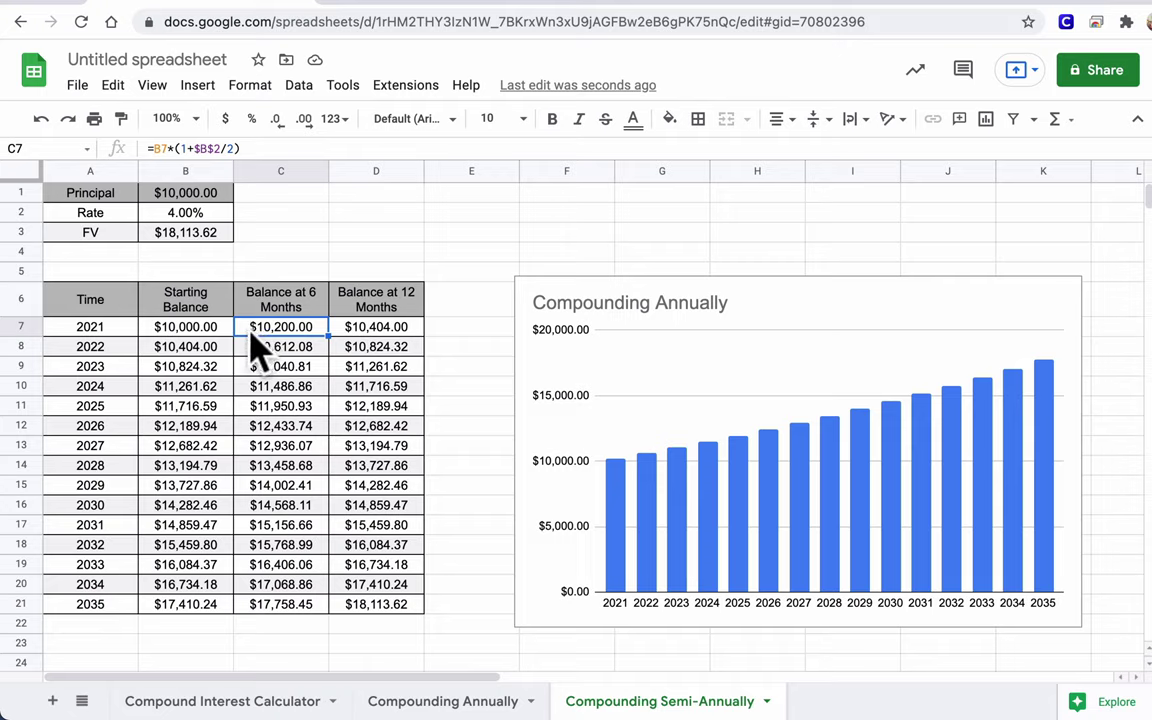
- Review the C7:D7 formulas and duplicate the Compounding Semi-Annually sheet
click(352, 334)
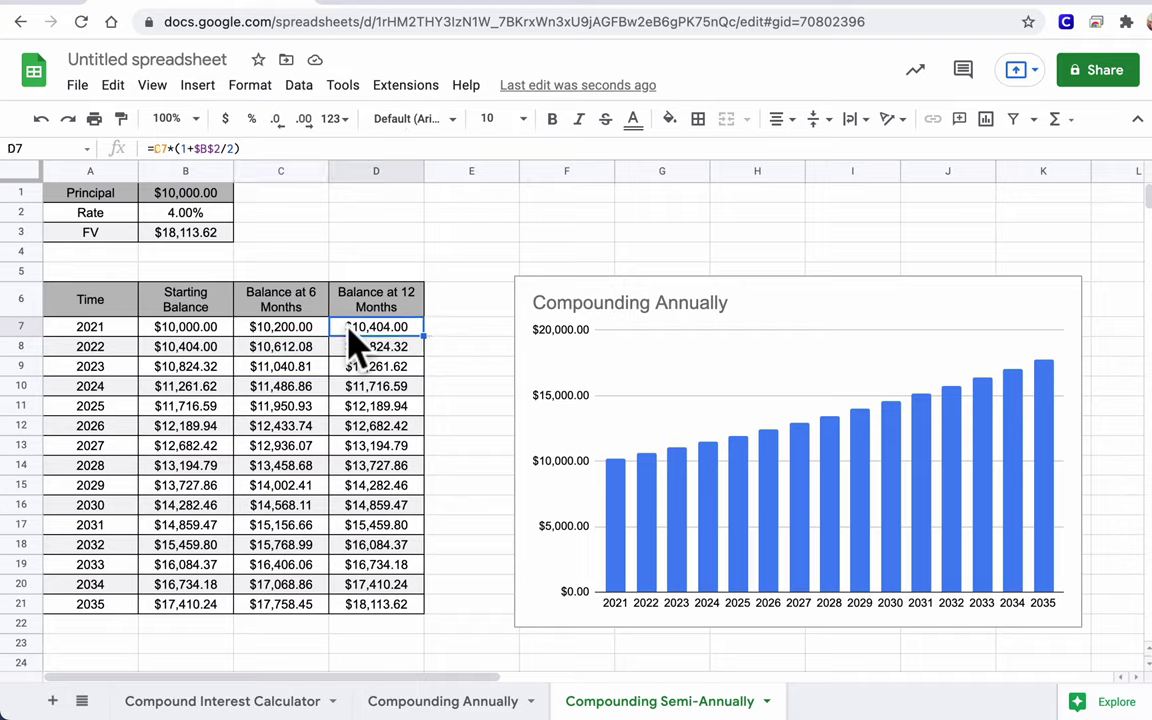
drag(300, 332, 360, 330)
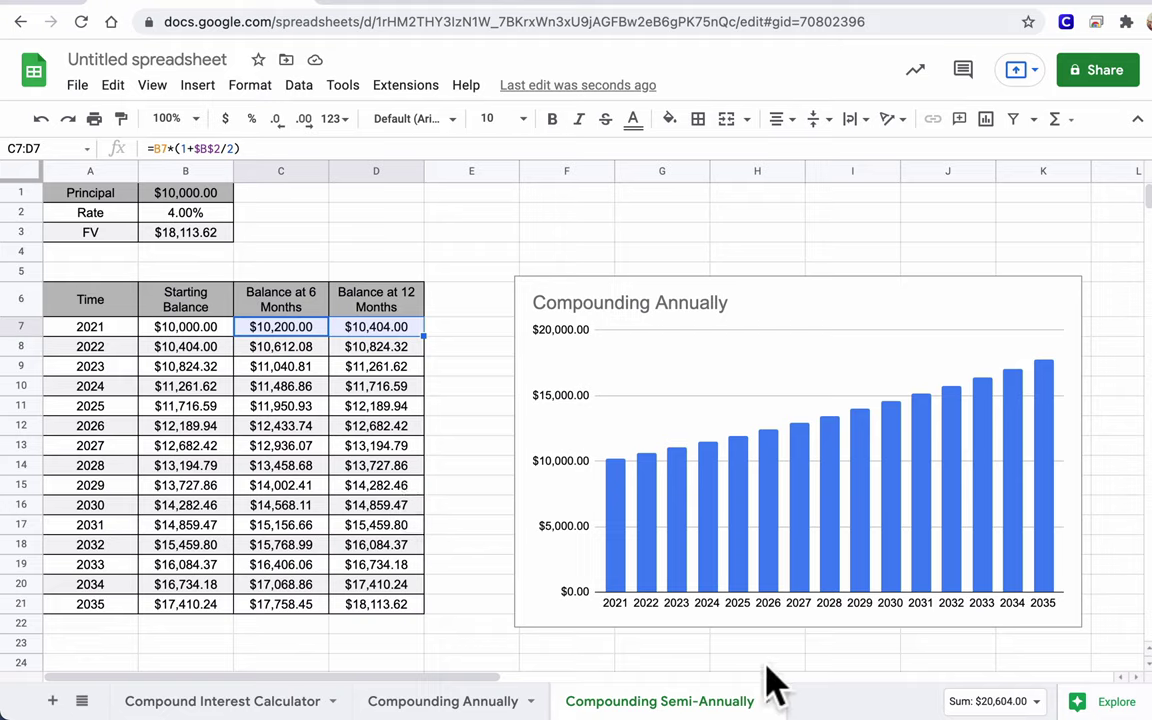
click(768, 701)
click(631, 401)
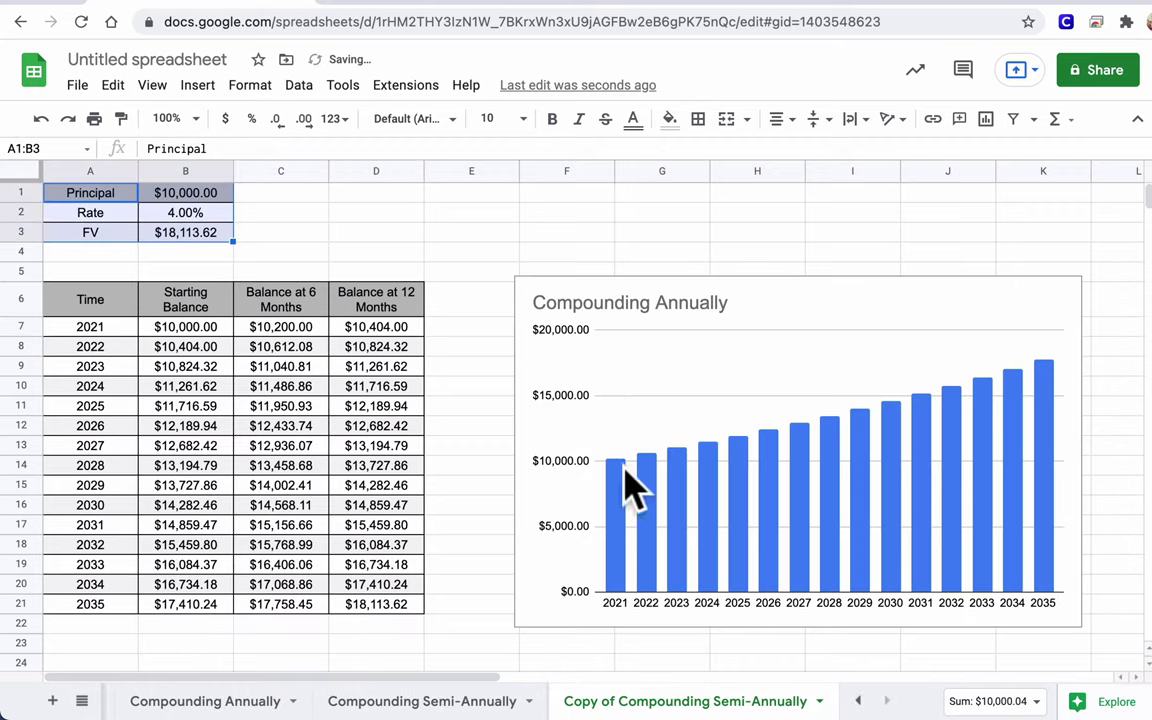
- Rename the duplicate from 'Copy of Compounding Semi-Annually' to 'Compounding Monthly'
right_click(606, 703)
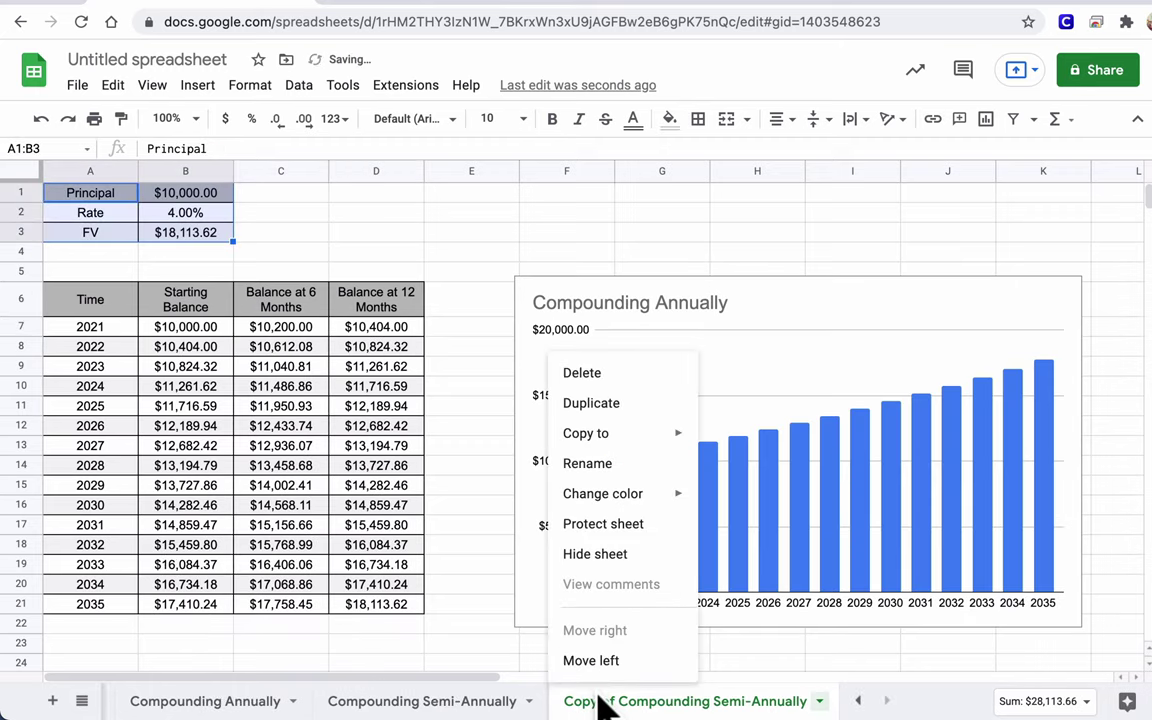
click(592, 464)
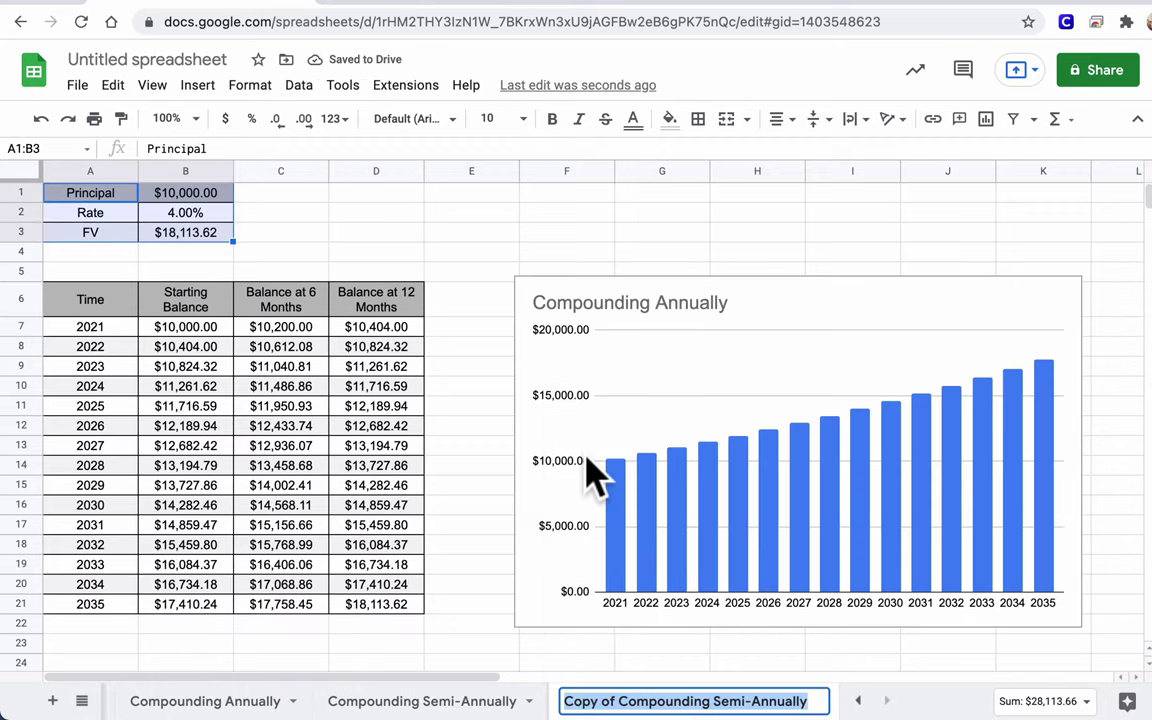
click(620, 700)
key(BackSpace)
key(BackSpace)
key(BackSpace)
key(BackSpace)
key(BackSpace)
key(BackSpace)
key(BackSpace)
key(BackSpace)
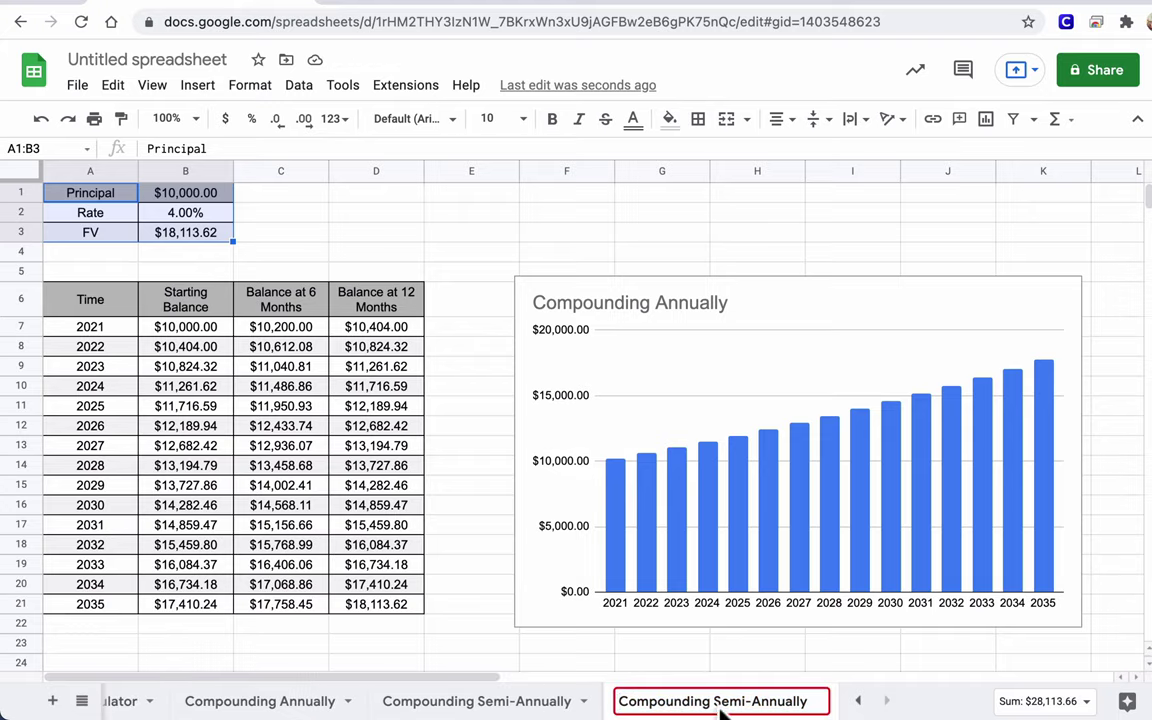
drag(714, 703, 855, 701)
text(Month)
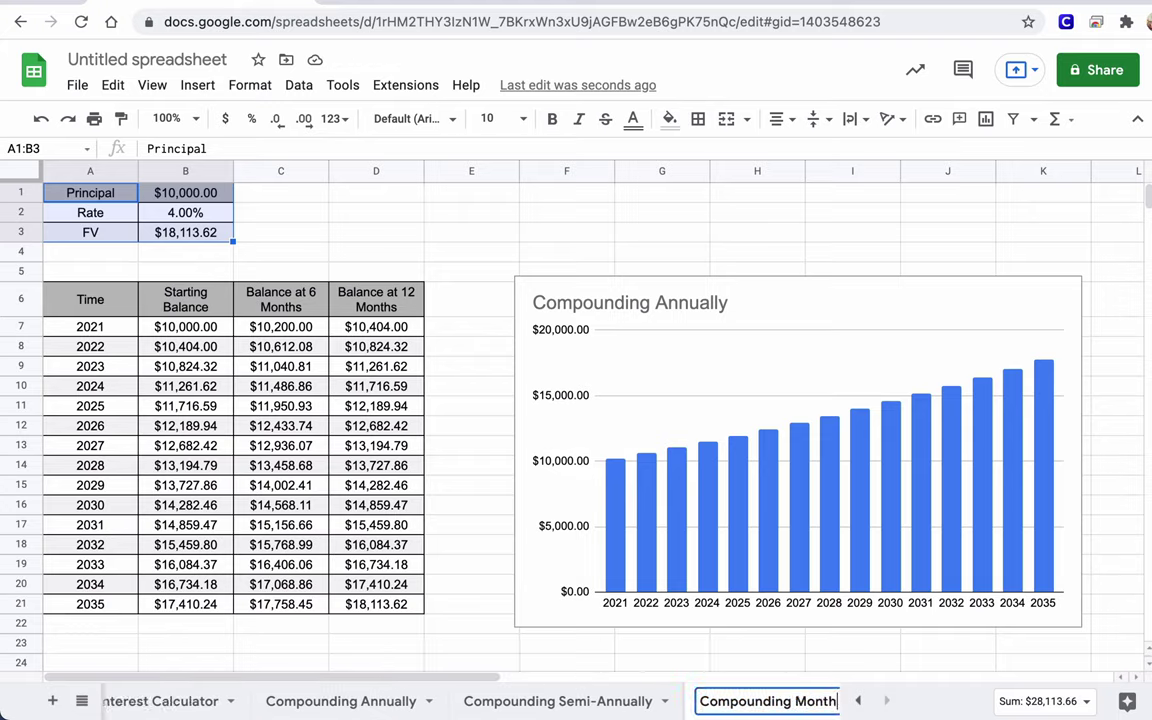
text(ly)
key(Return)
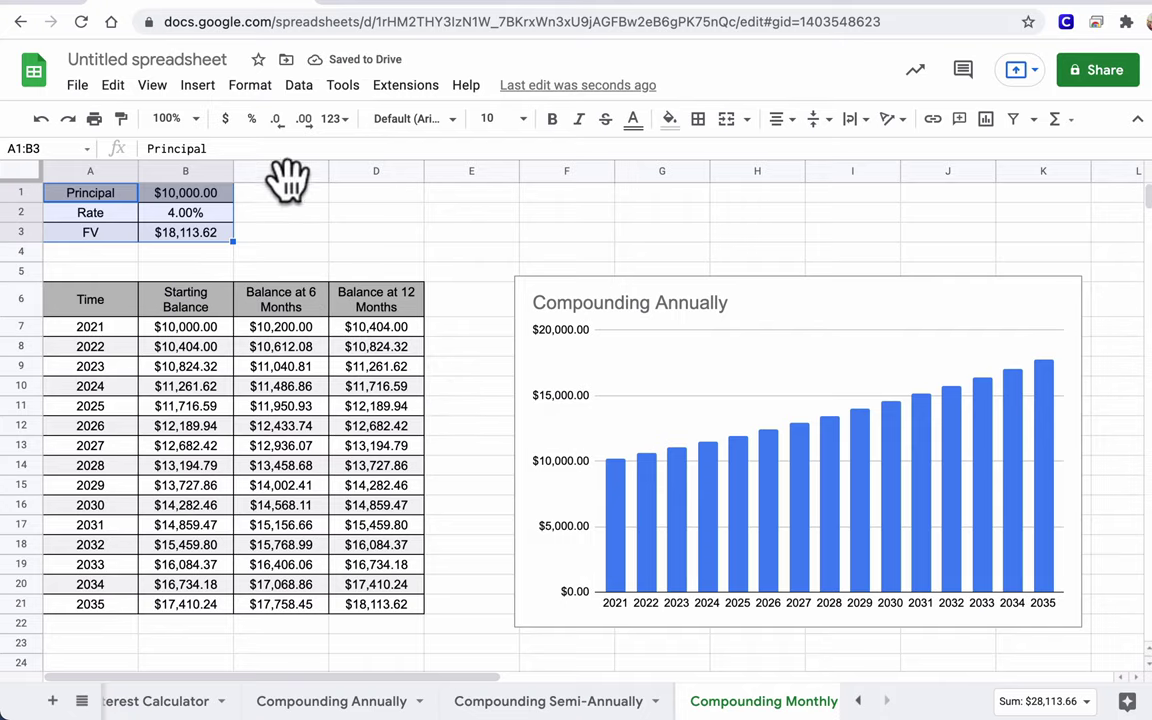
- Try inserting blank columns left of D and before C, then undo the six-column insertion
click(348, 171)
right_click(352, 171)
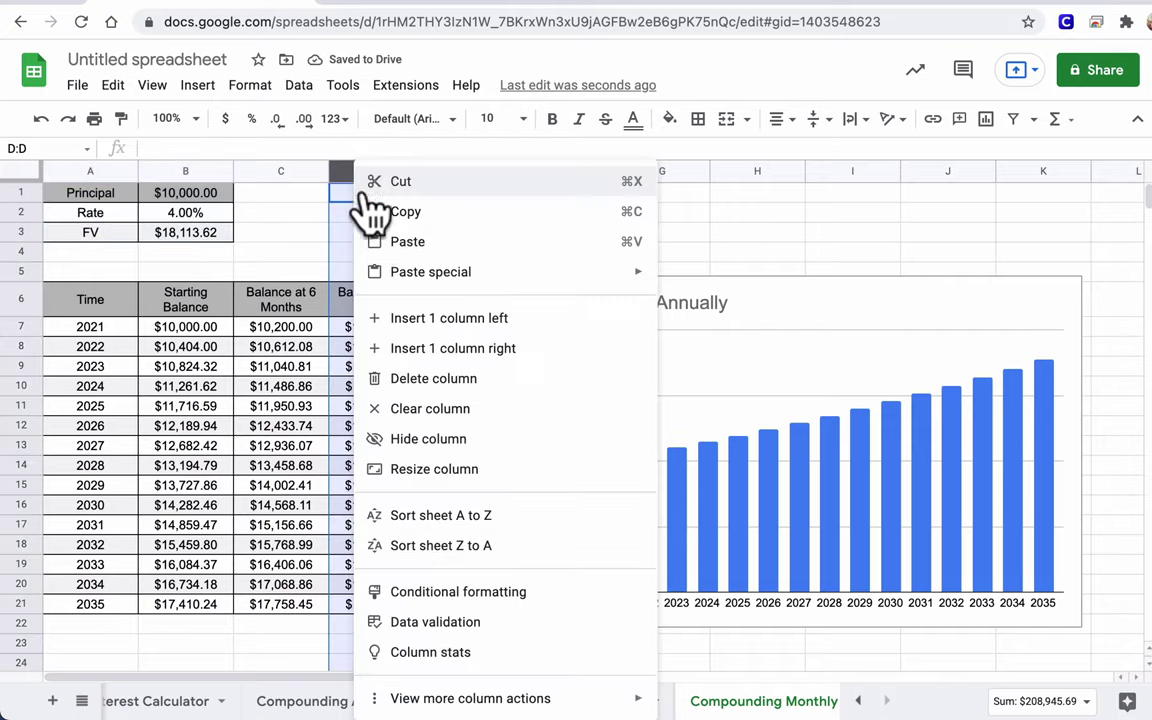
click(405, 320)
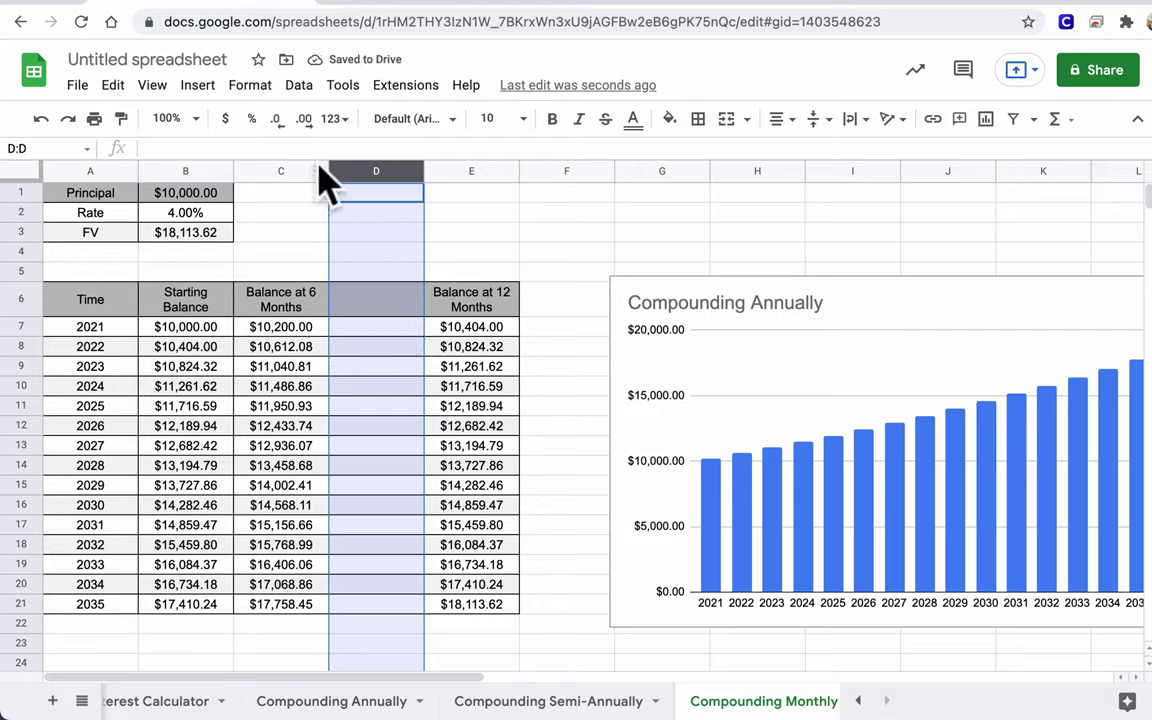
drag(283, 172, 771, 172)
right_click(753, 172)
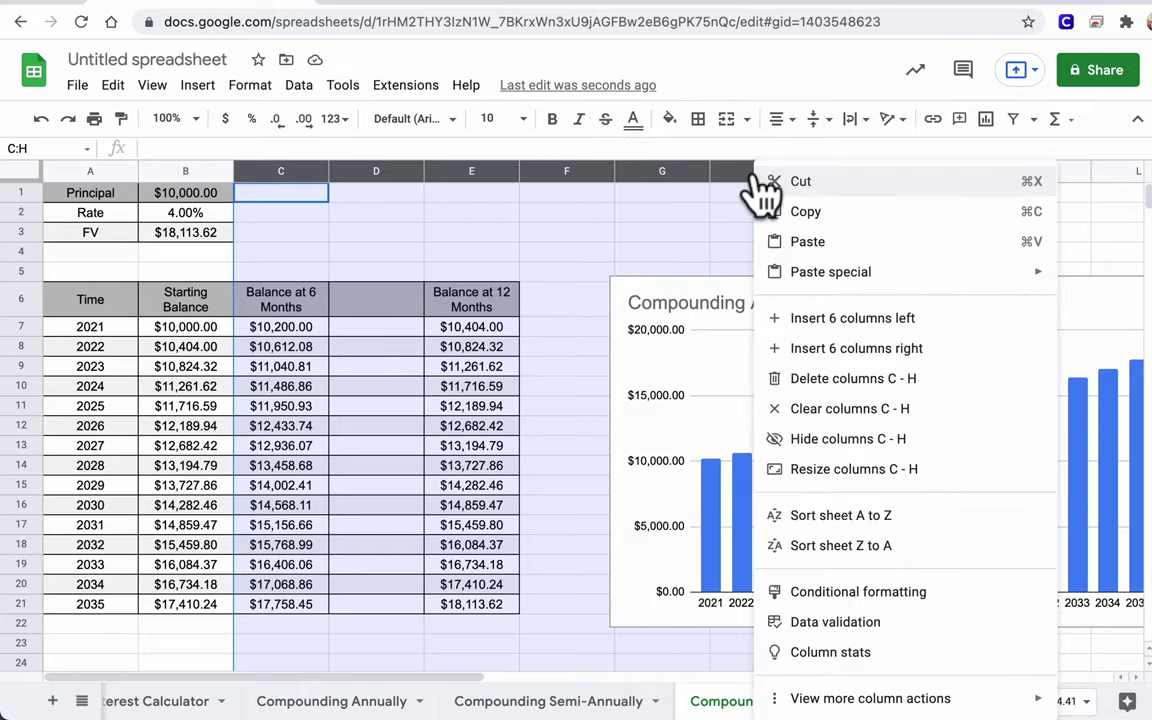
click(785, 320)
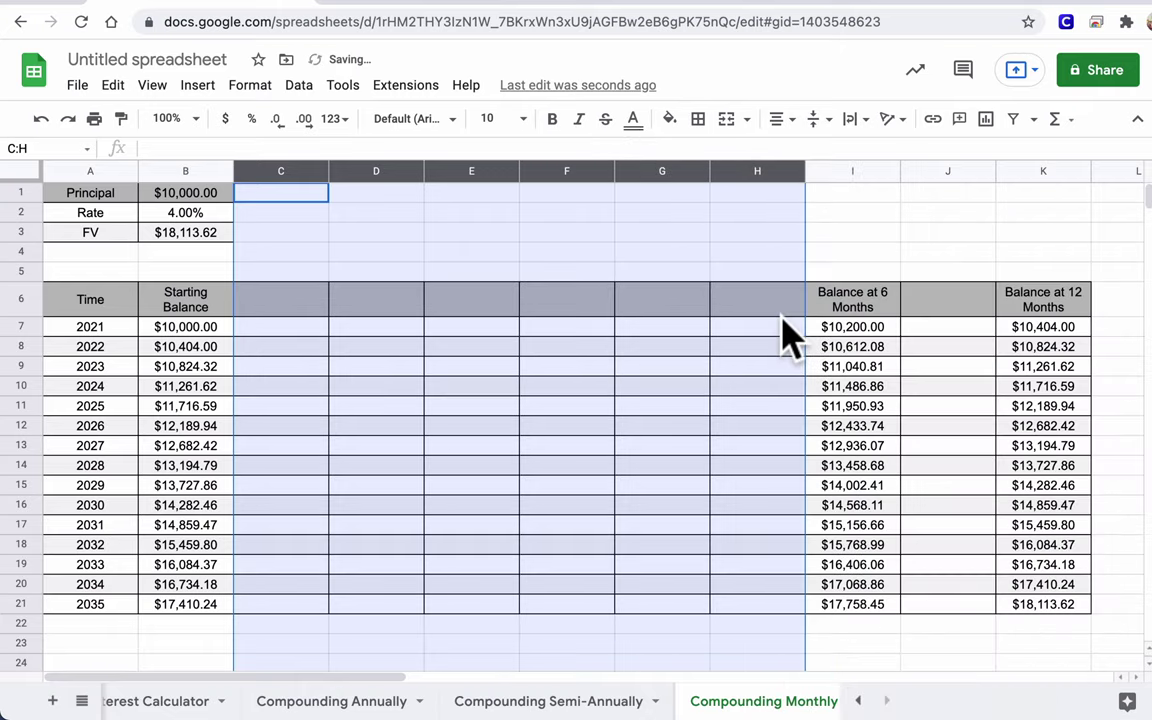
key(ctrl+z)
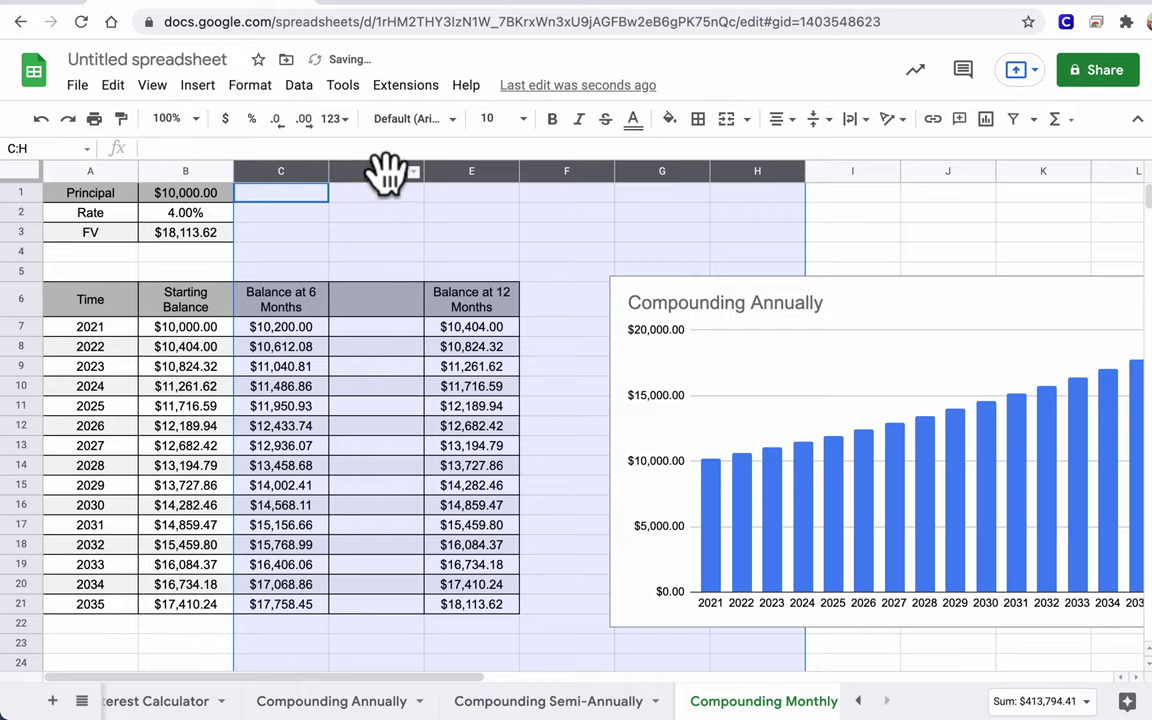
- Select columns C through K and insert nine blank columns before them
click(376, 305)
click(466, 305)
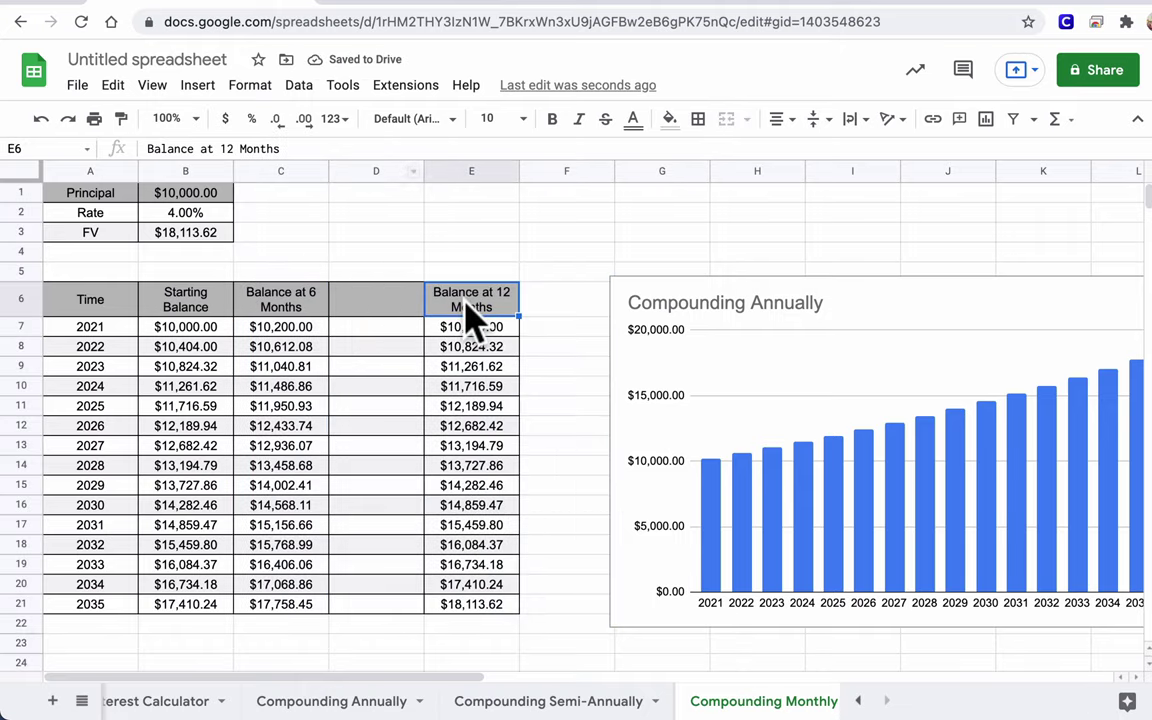
drag(288, 171, 1039, 170)
right_click(1040, 172)
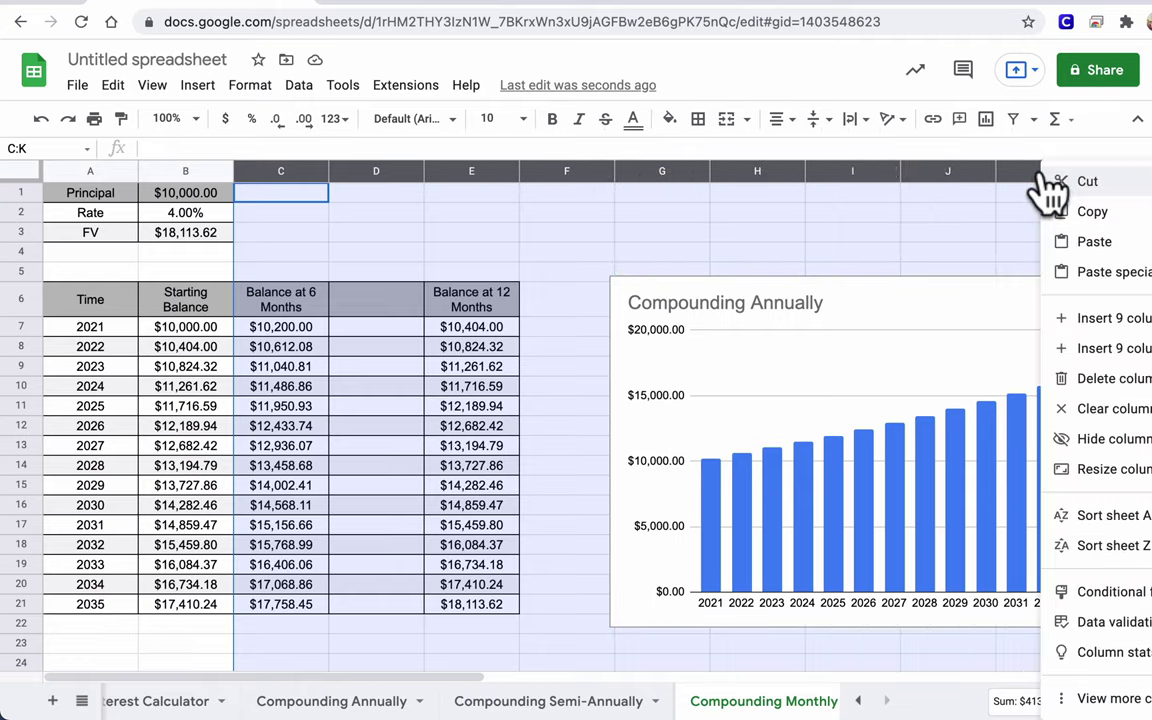
click(1075, 318)
click(830, 330)
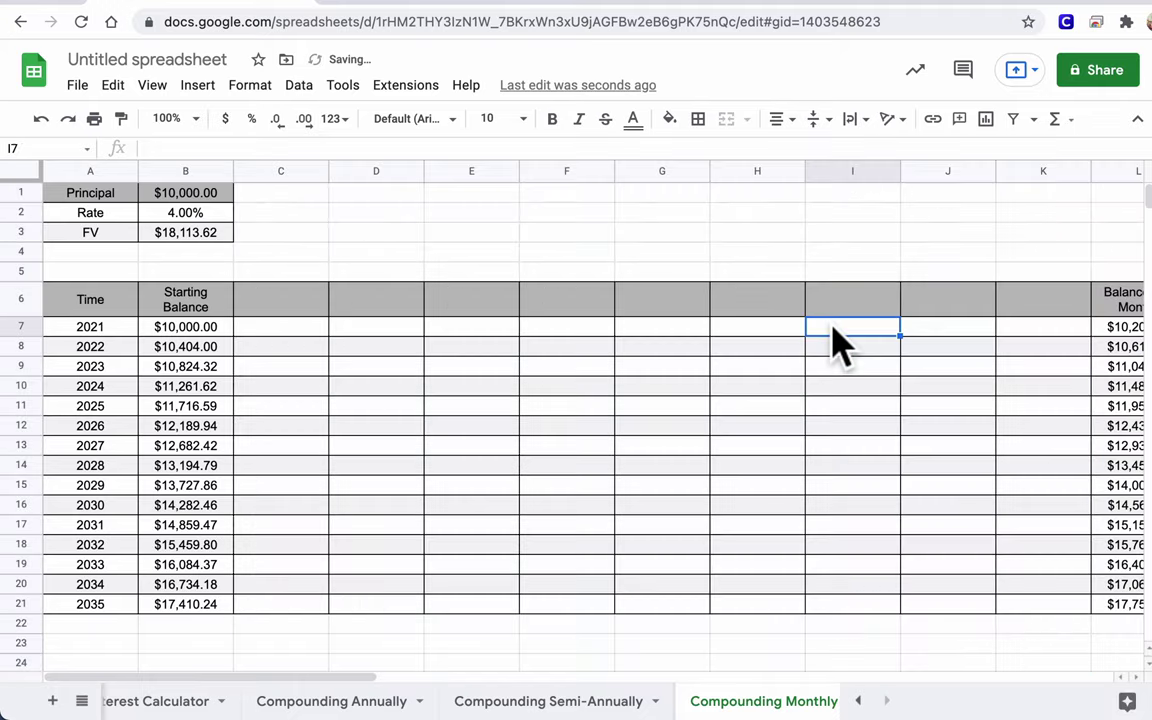
click(200, 309)
key(Right)
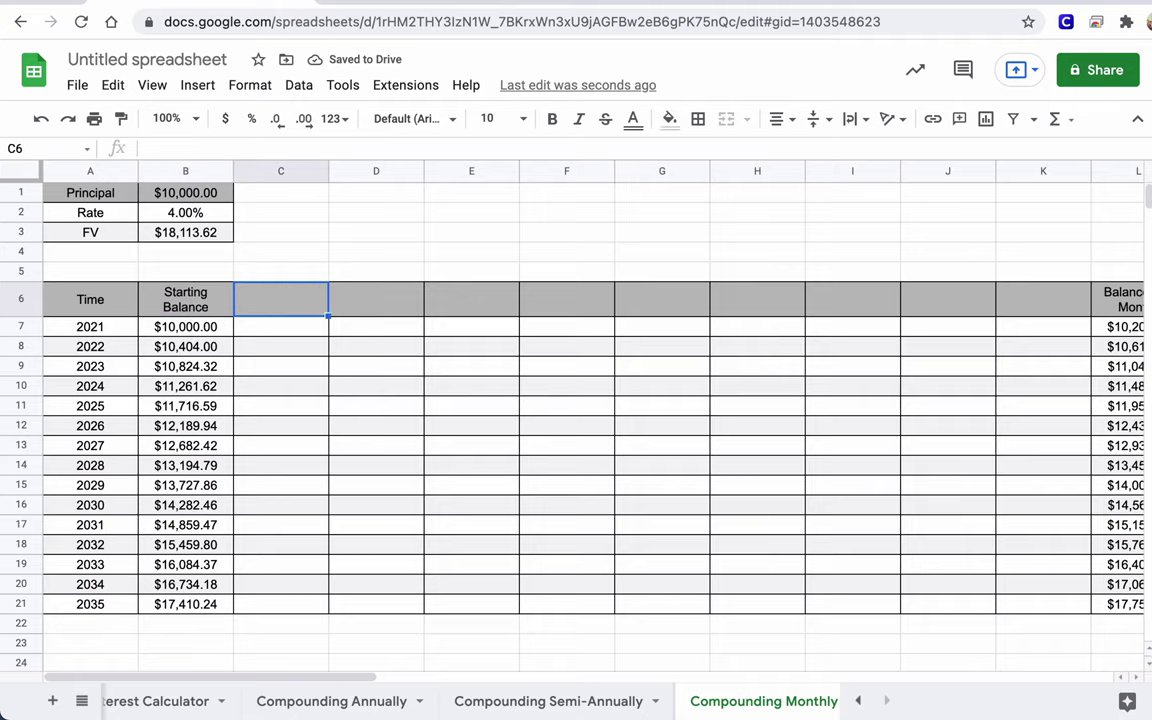
key(Left)
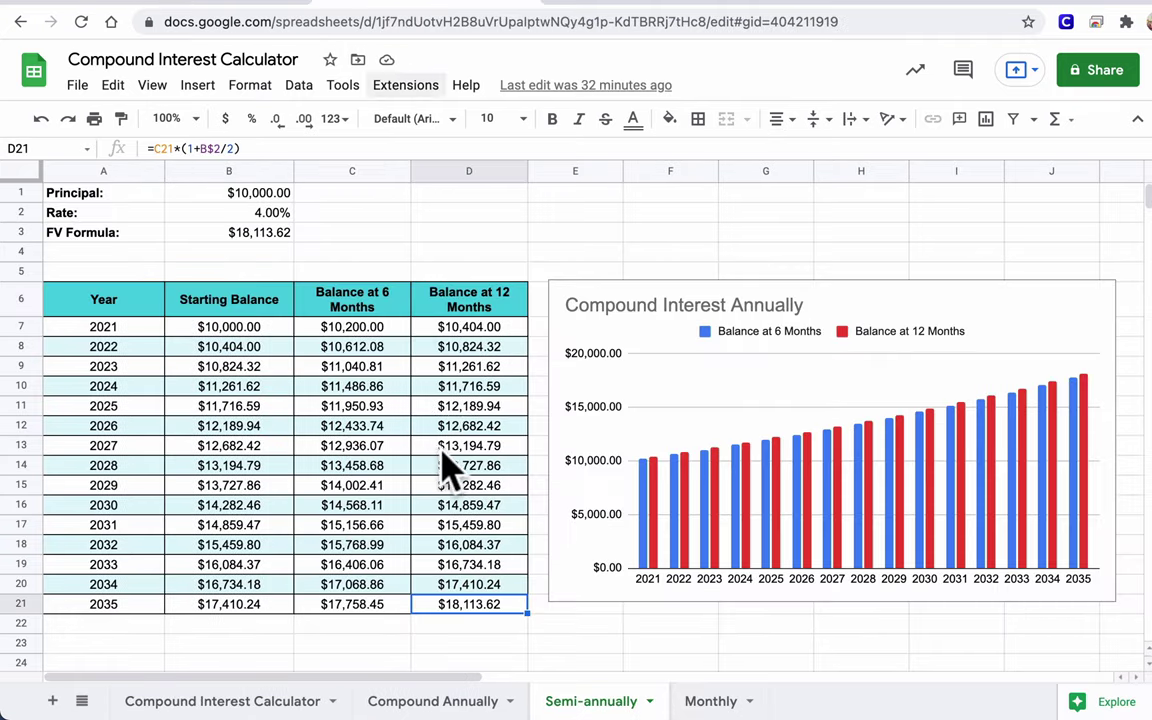
- Check the reference Monthly sheet's month-by-month balance headers
click(690, 700)
click(245, 293)
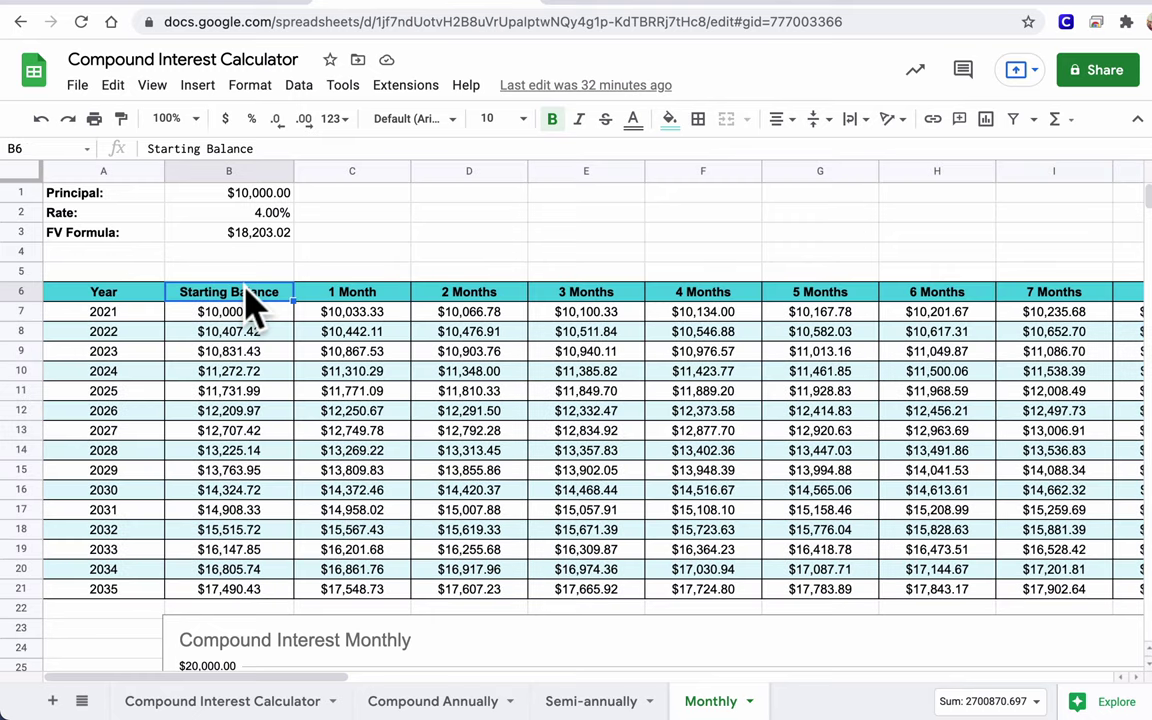
key(Right)
key(Right)
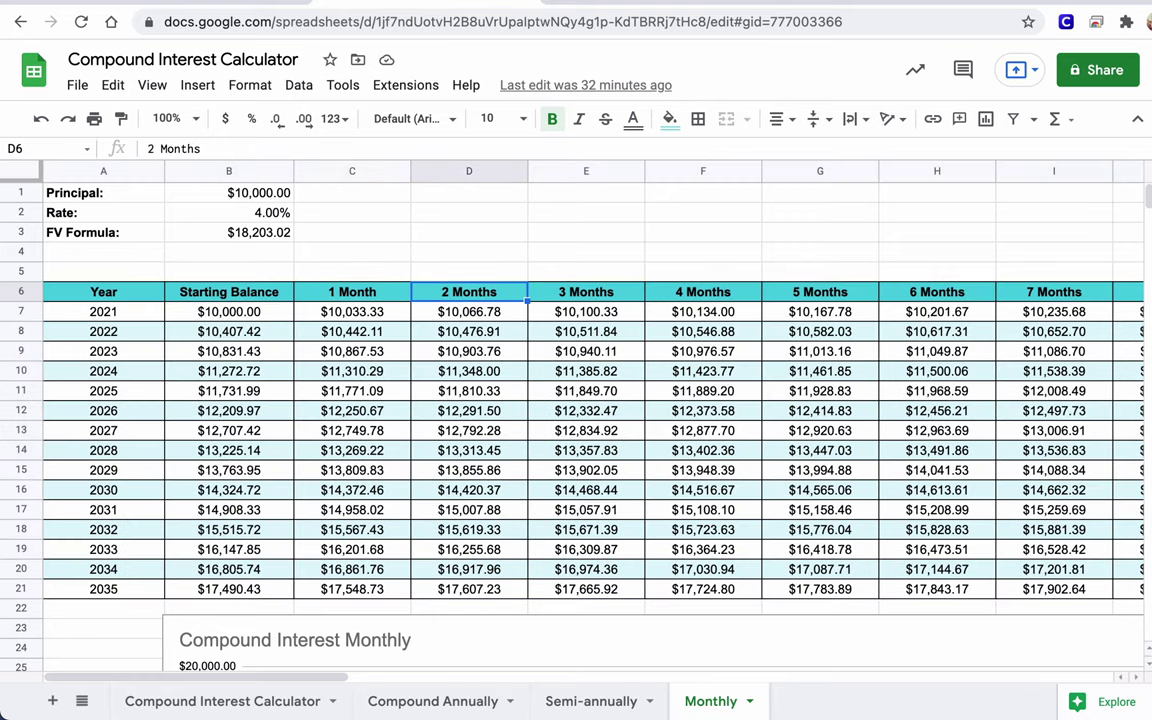
- In the untitled spreadsheet, enter '1 Month' in C6 and '2 Months' in D6
click(188, 2)
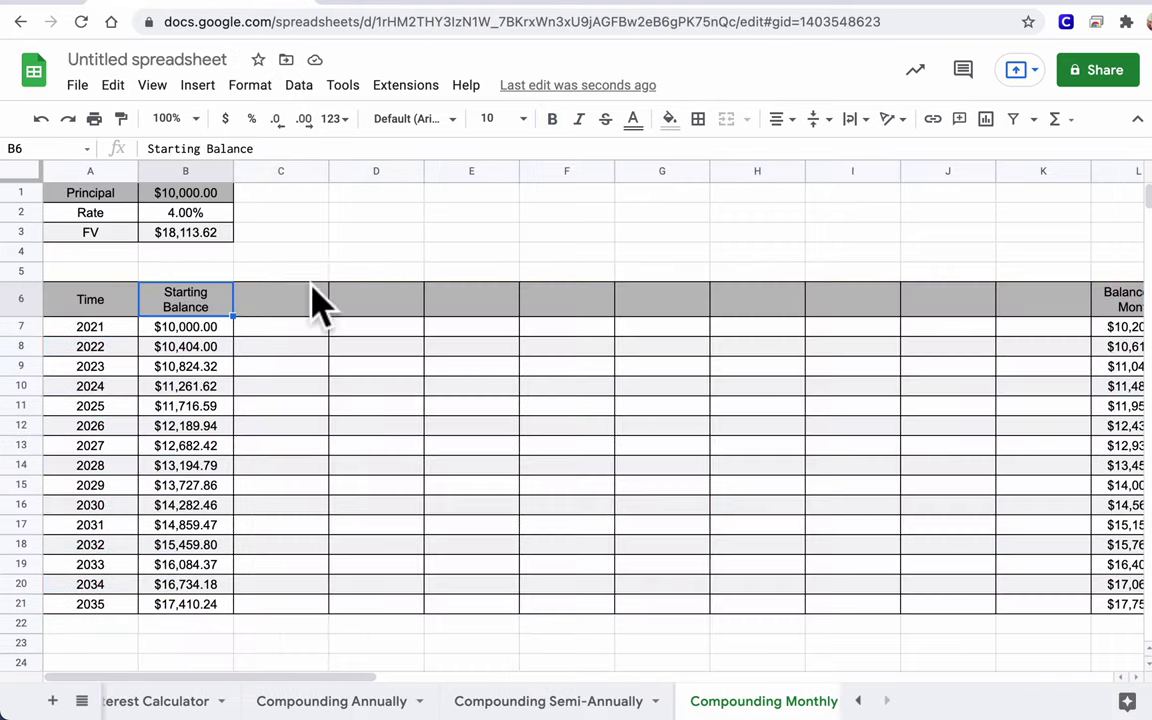
drag(268, 271, 264, 284)
click(272, 298)
text(1)
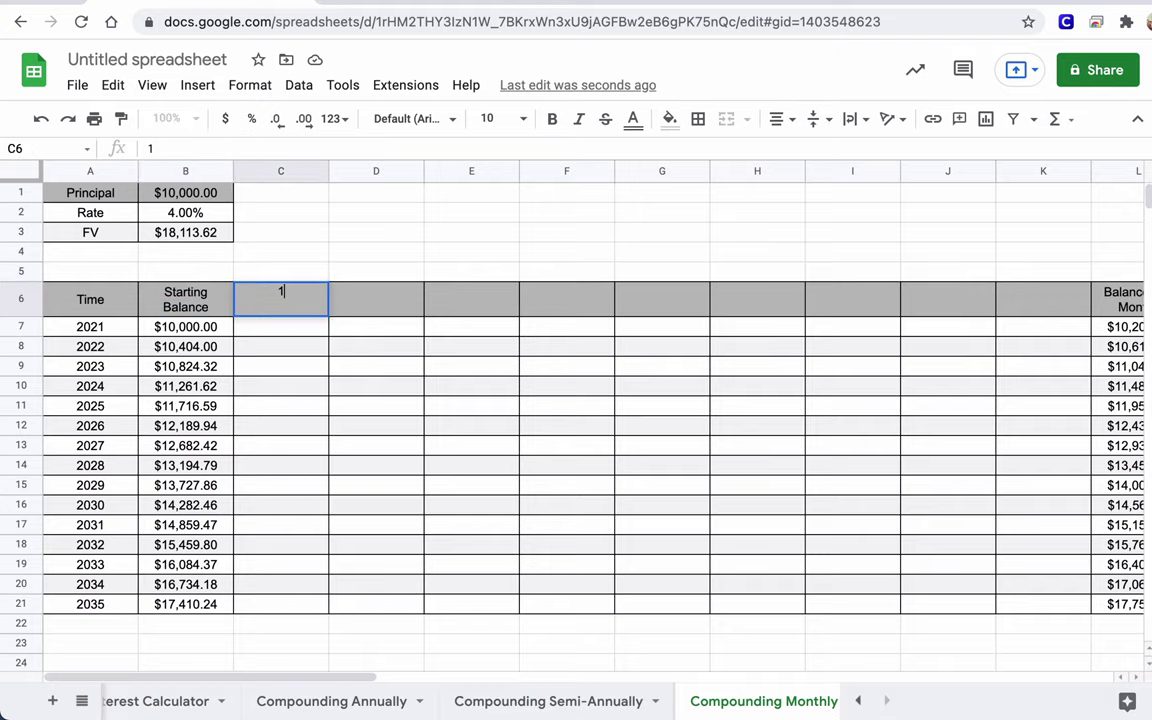
text( Month)
key(Tab)
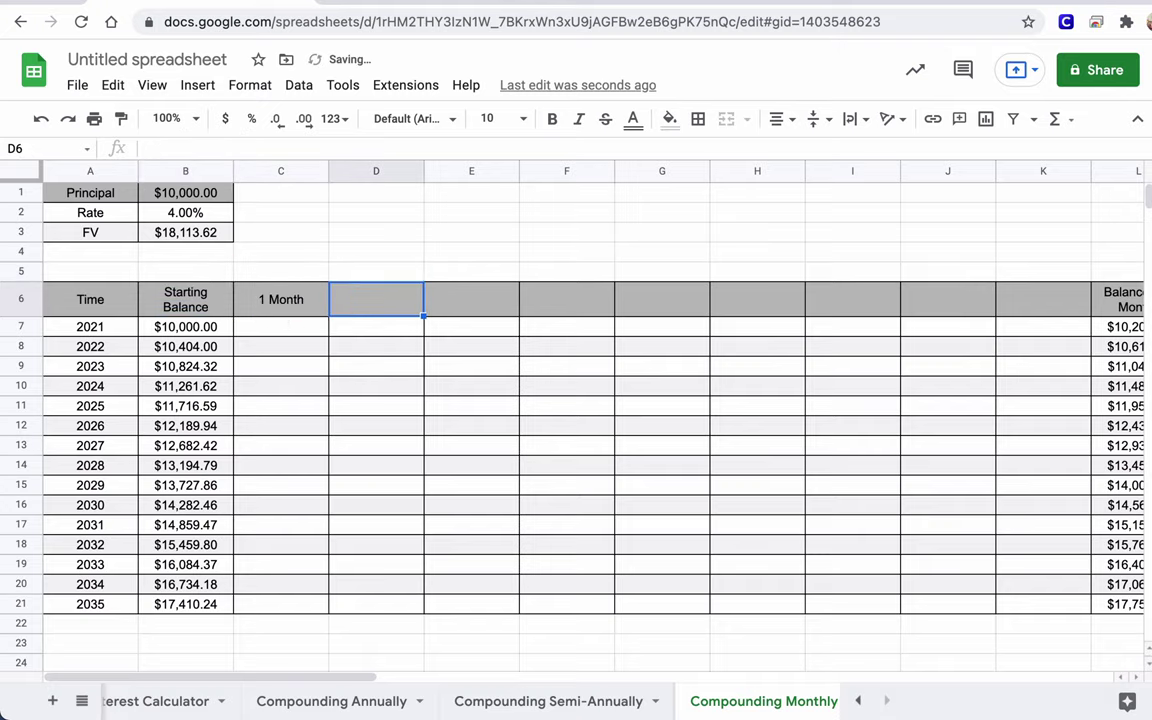
text(2 Months)
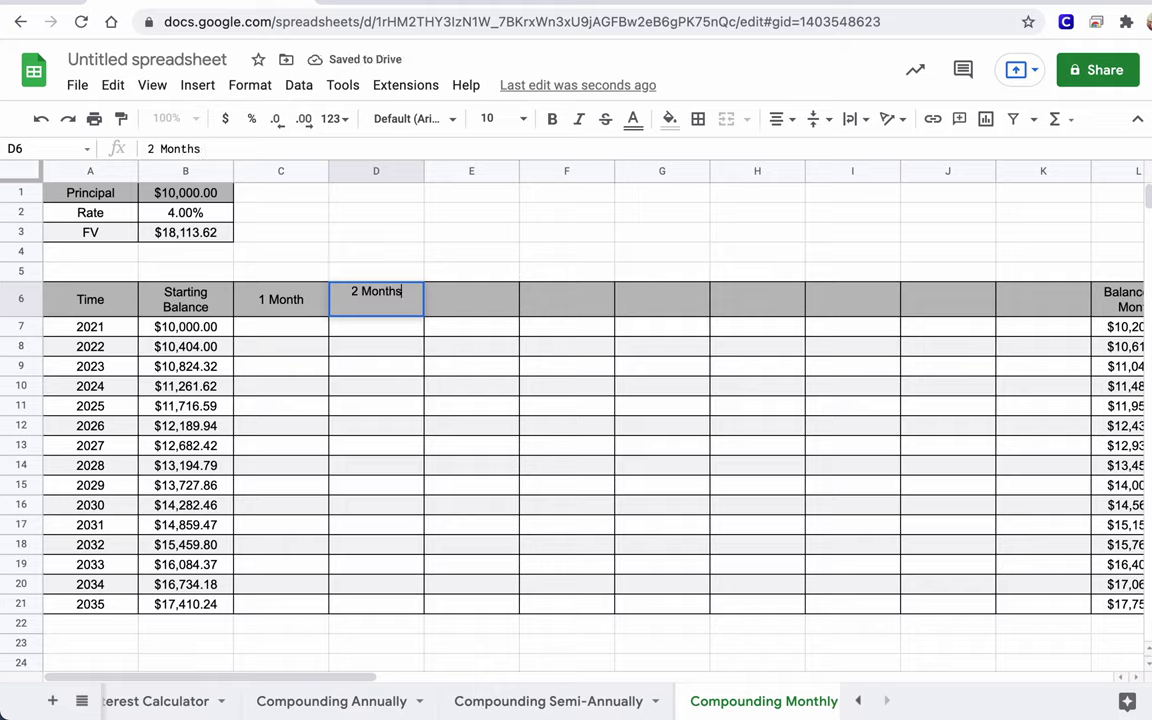
key(BackSpace)
key(Return)
- Try autofilling the month series from the first two headers, then undo the unwanted fill
click(262, 296)
shift+click(372, 300)
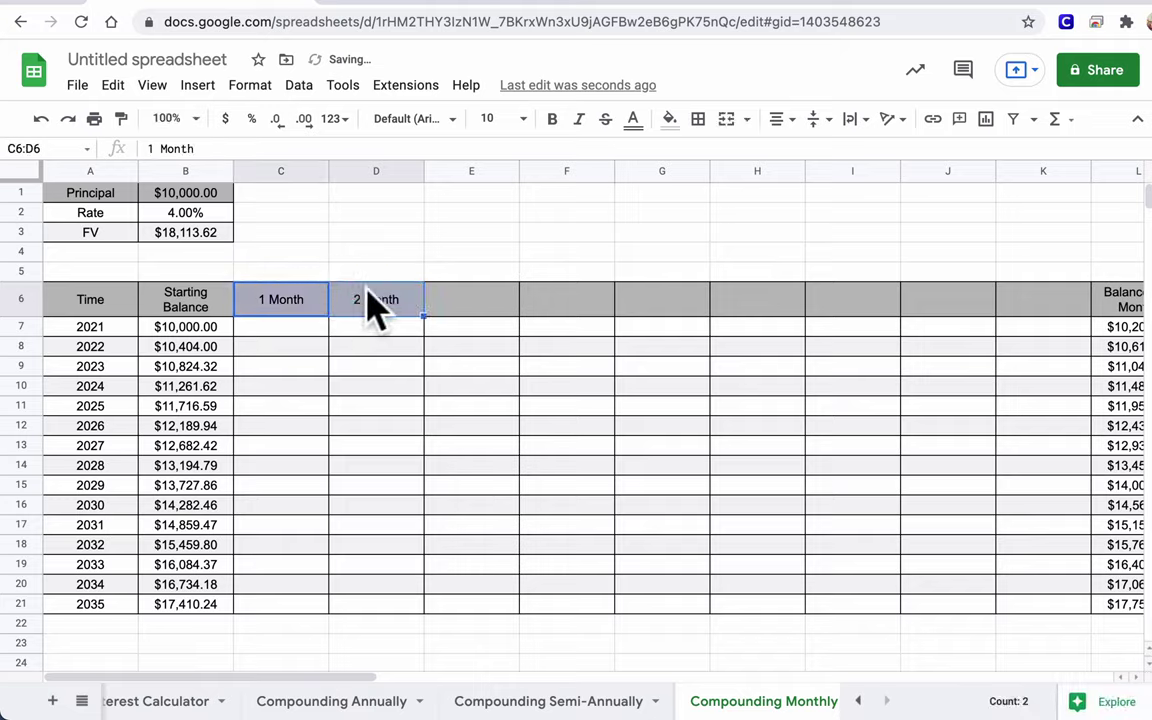
drag(423, 316, 488, 315)
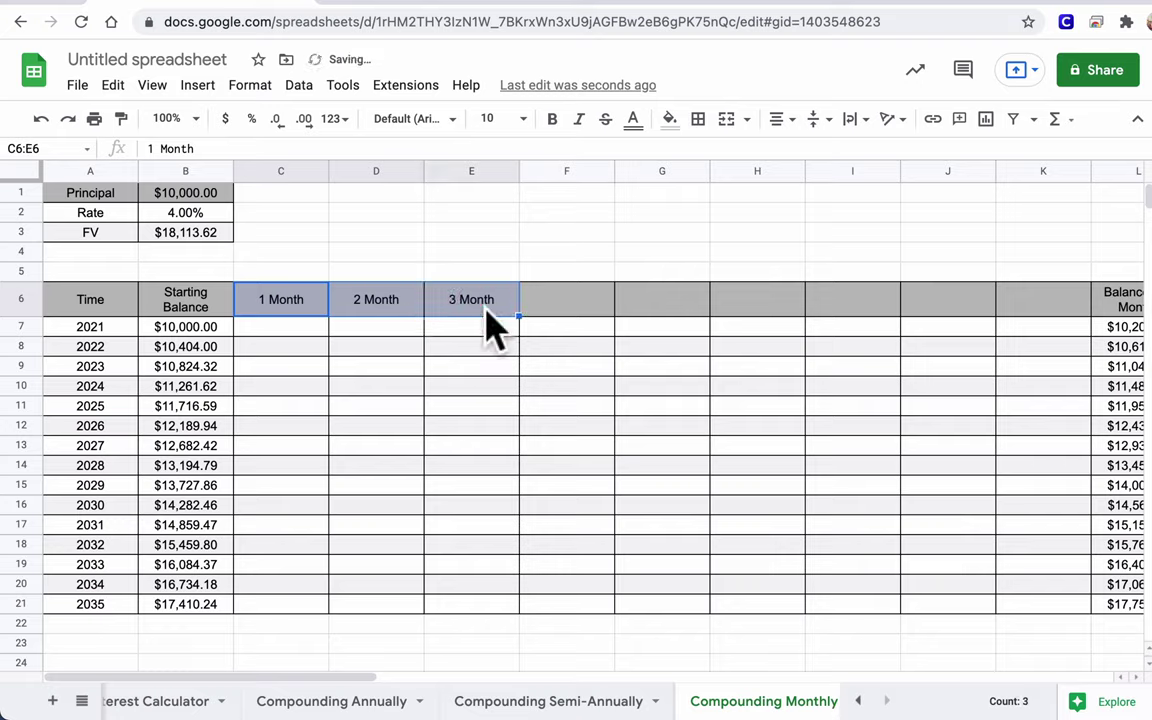
key(ctrl+z)
click(410, 312)
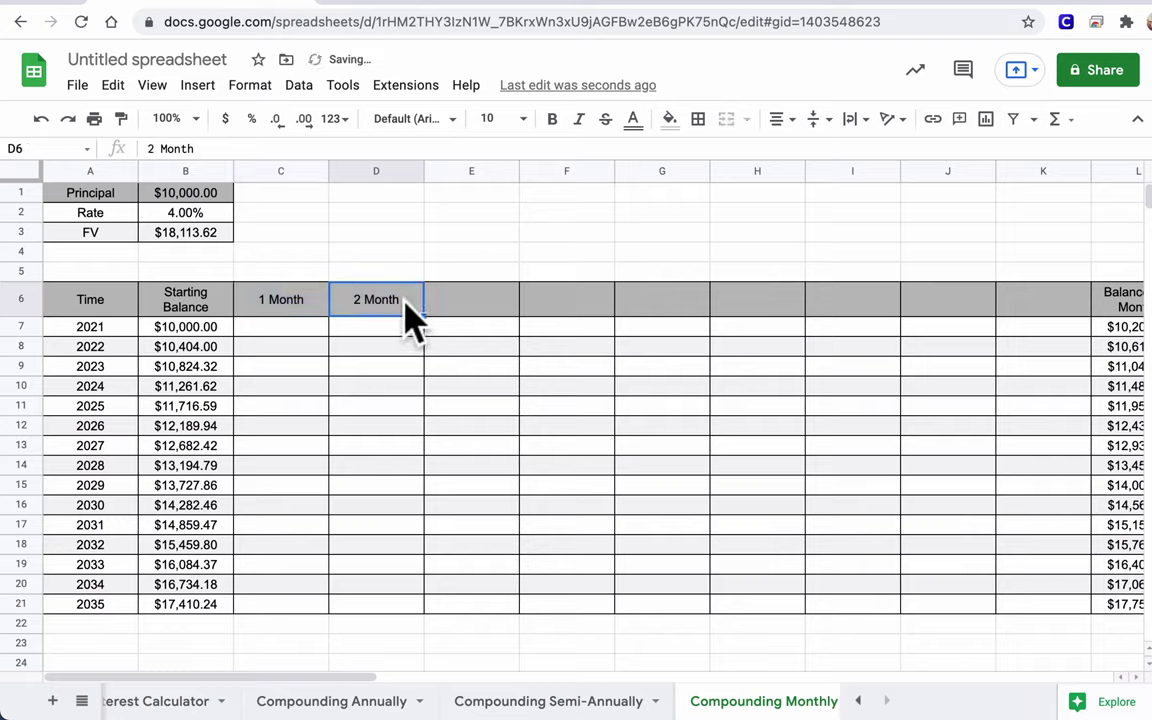
double_click(404, 301)
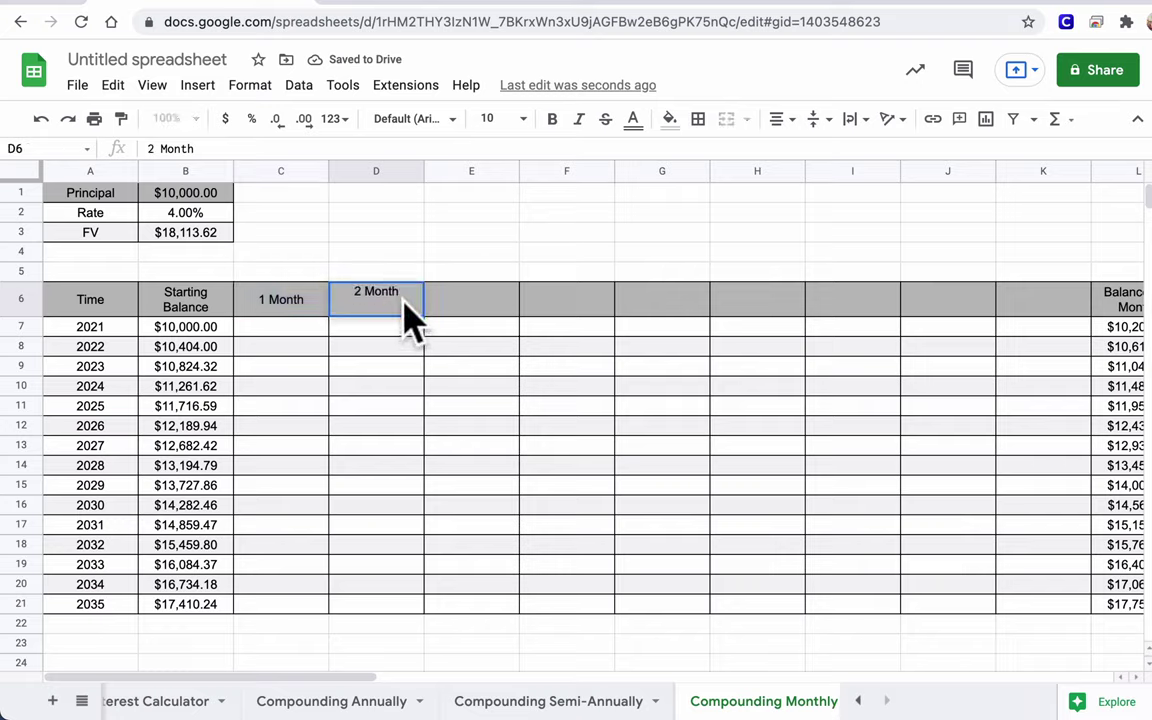
text(s)
key(Return)
drag(267, 296, 497, 330)
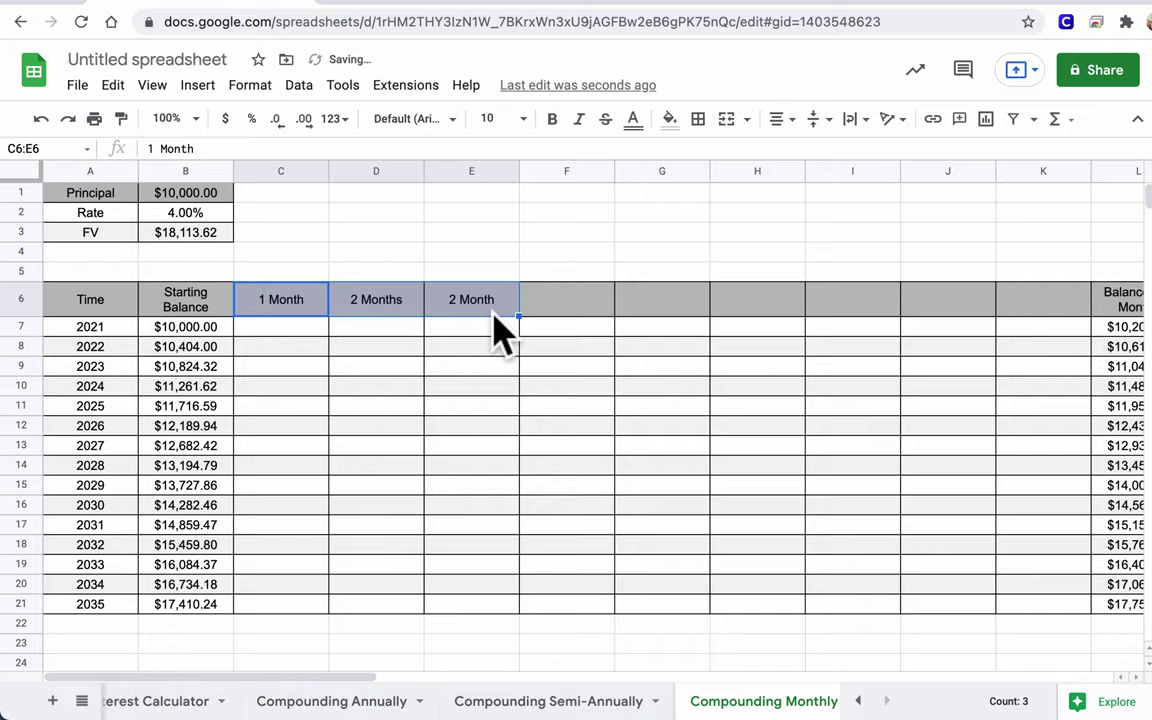
key(ctrl+z)
- Retype the headers as 'Month 1' and 'Month 2', then fill the series through Month 12
click(298, 306)
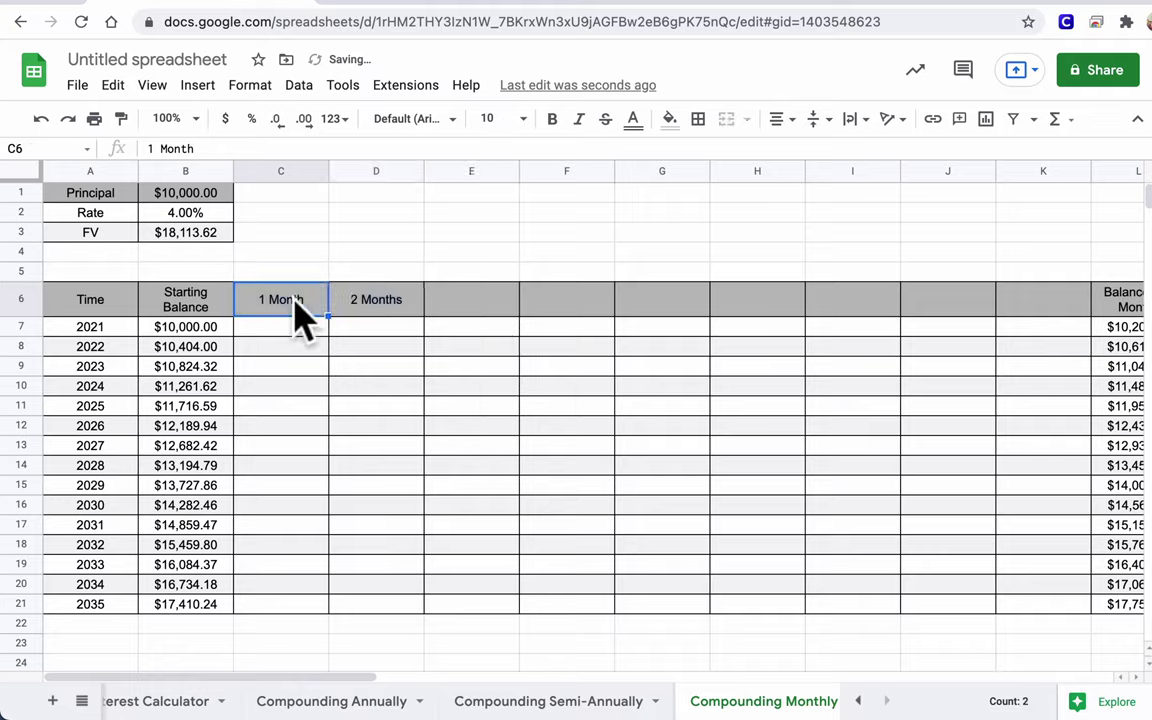
text(Month 1)
key(Tab)
text(M)
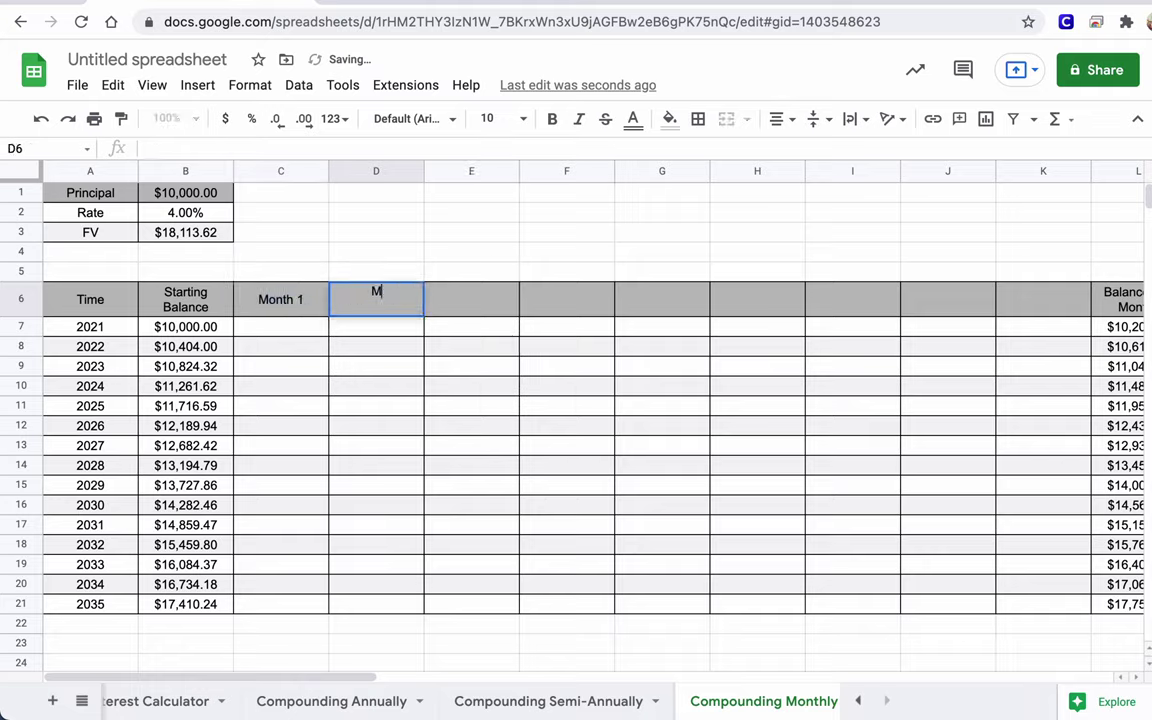
text(onth 2)
key(Return)
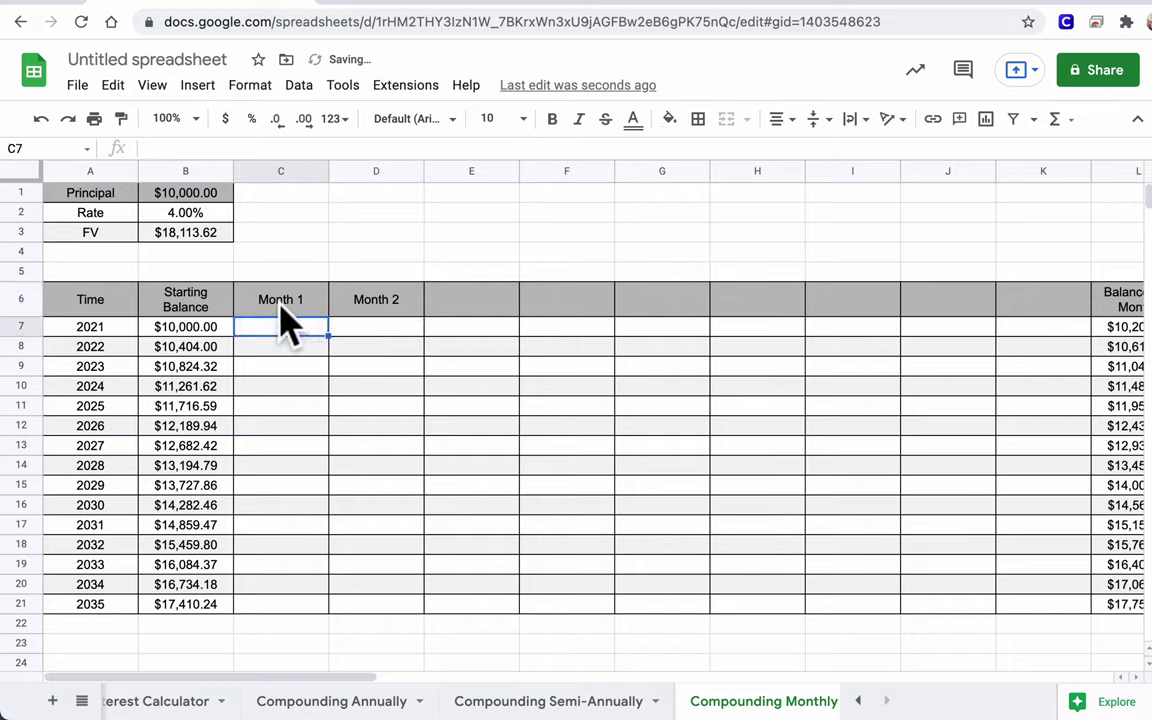
drag(280, 303, 1137, 318)
scroll(746, 340, right, 5)
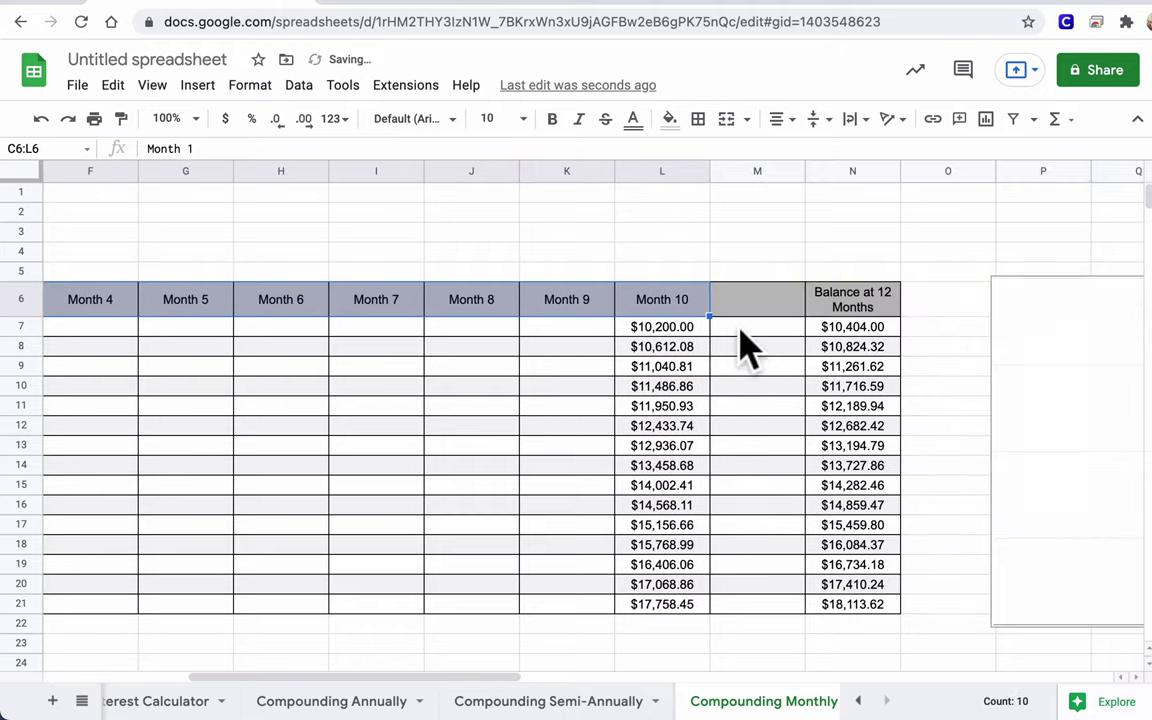
drag(710, 316, 852, 308)
scroll(852, 320, left, 5)
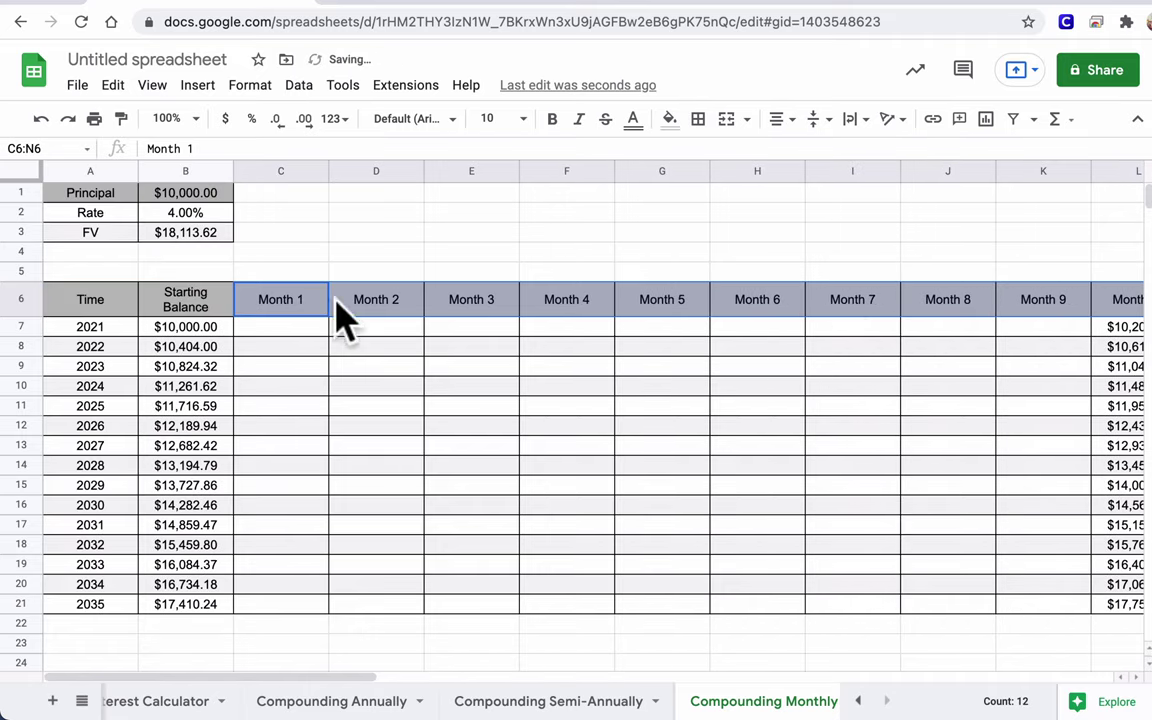
drag(283, 314, 283, 322)
- Enter =B7*(1+$B$2/12) in C7 to show the first monthly balance of $10,033.33
key(ctrl+z)
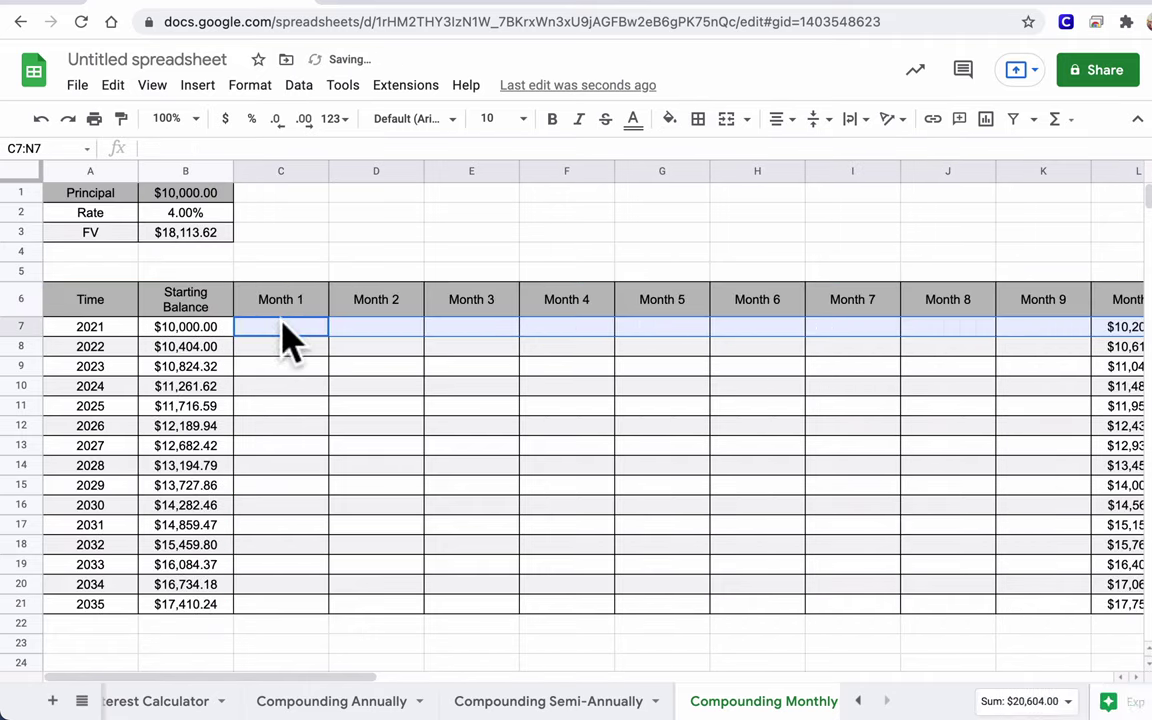
click(287, 338)
text(=)
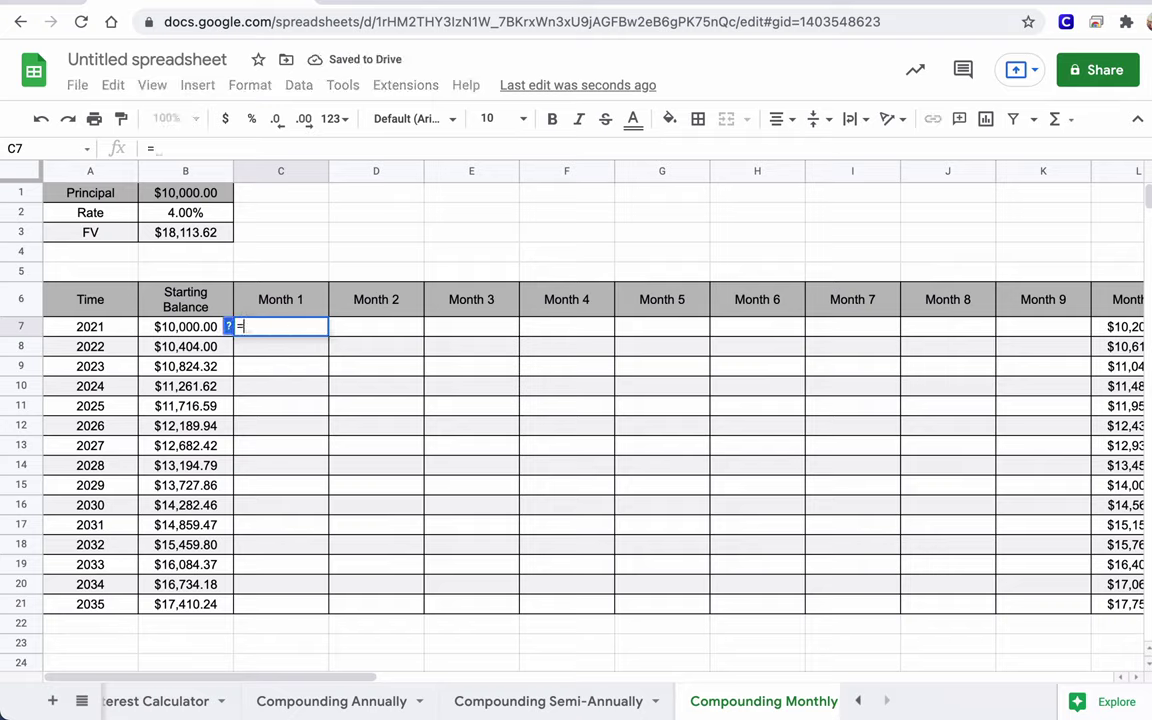
key(Left)
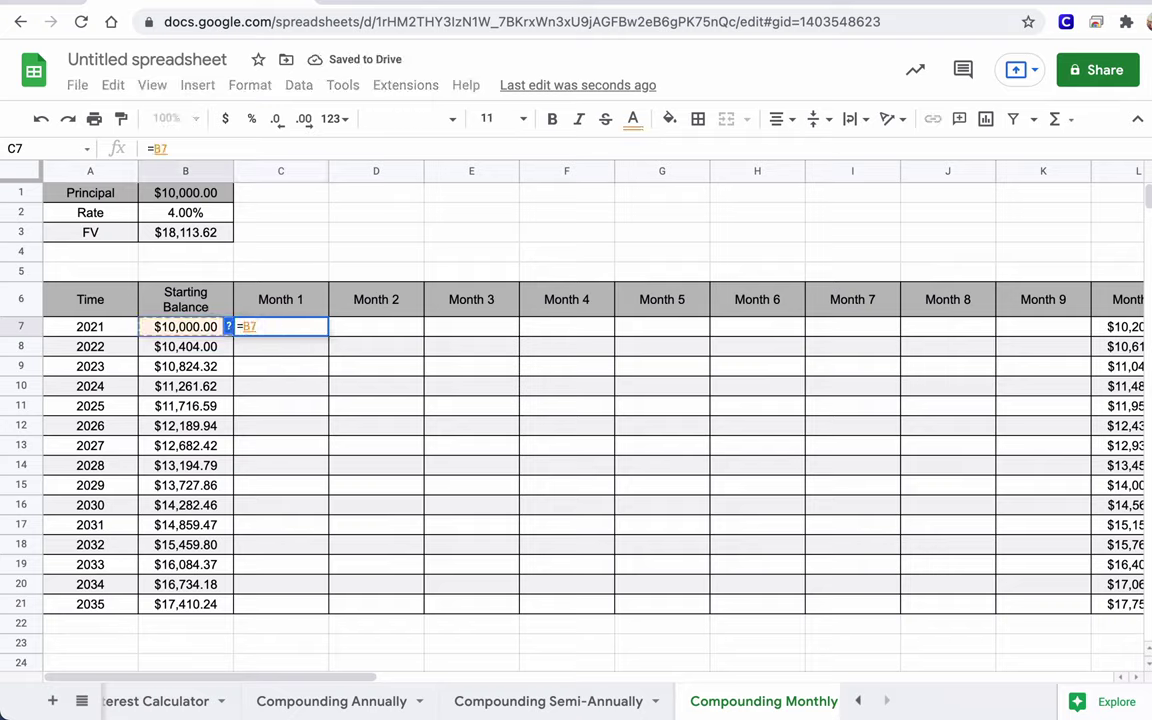
text(*()
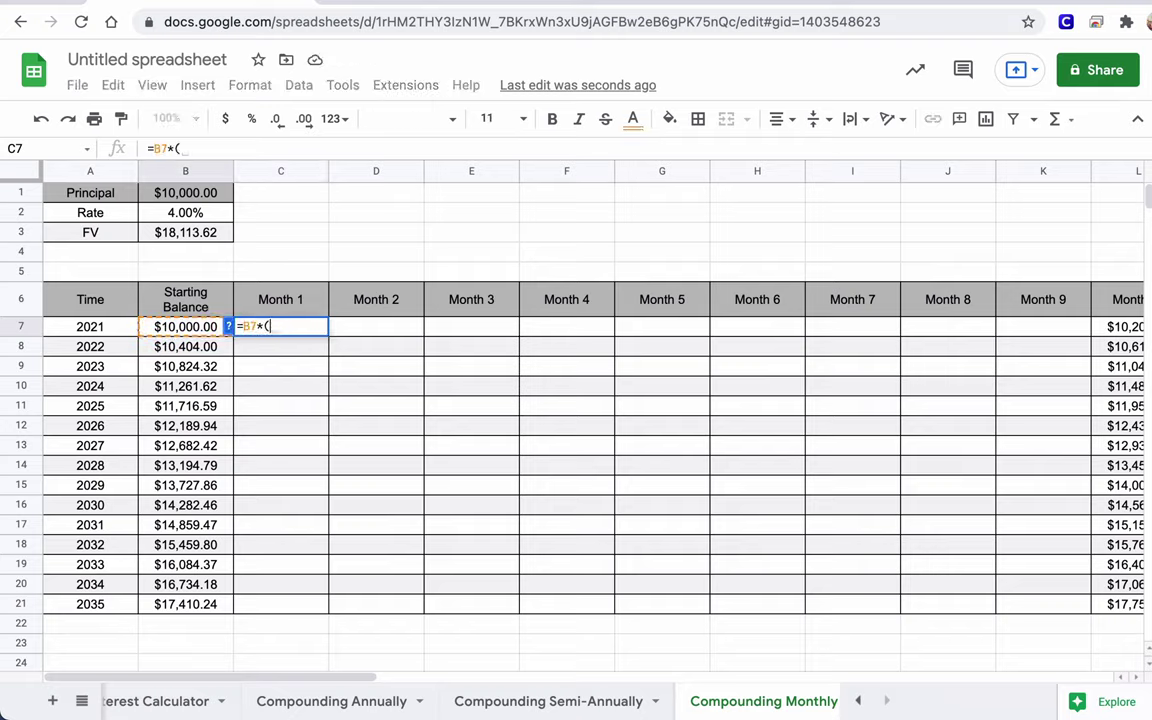
text(1+$)
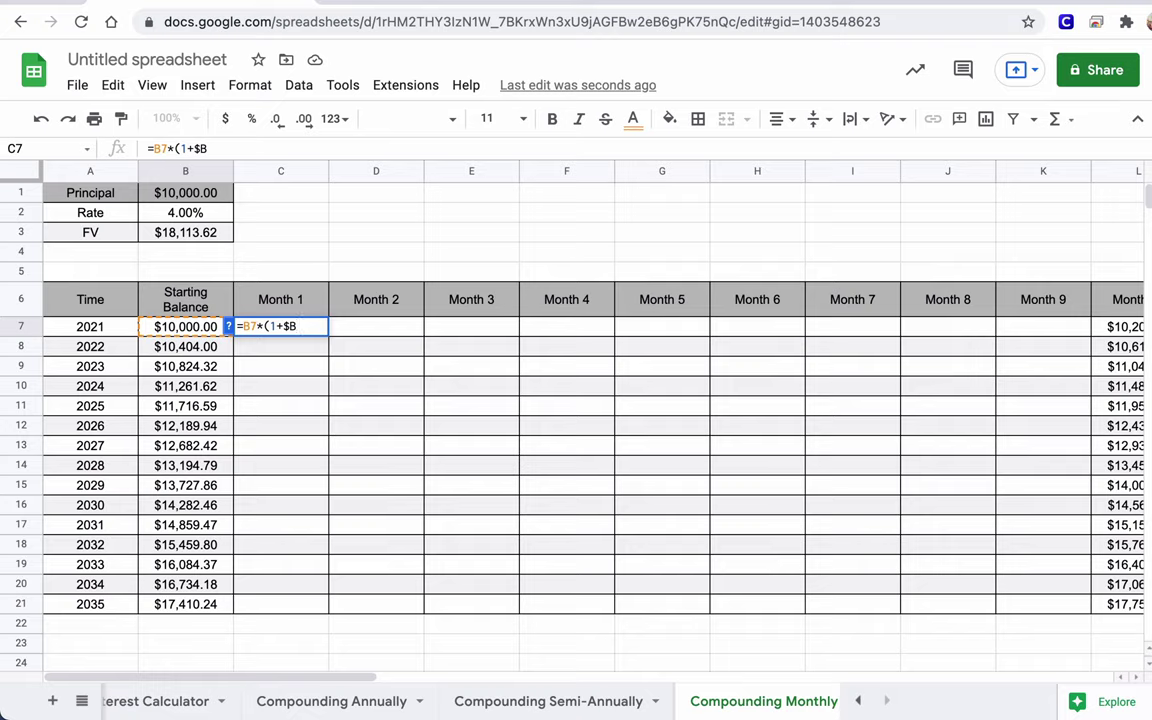
text(B$2)
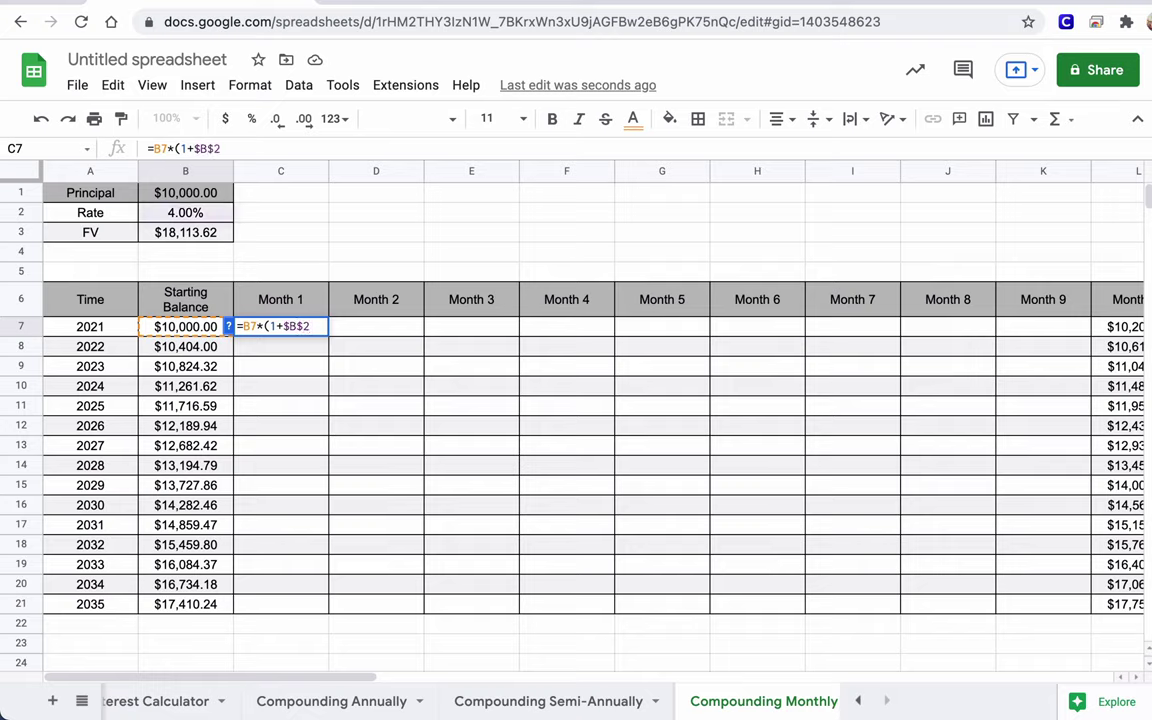
text(/12)
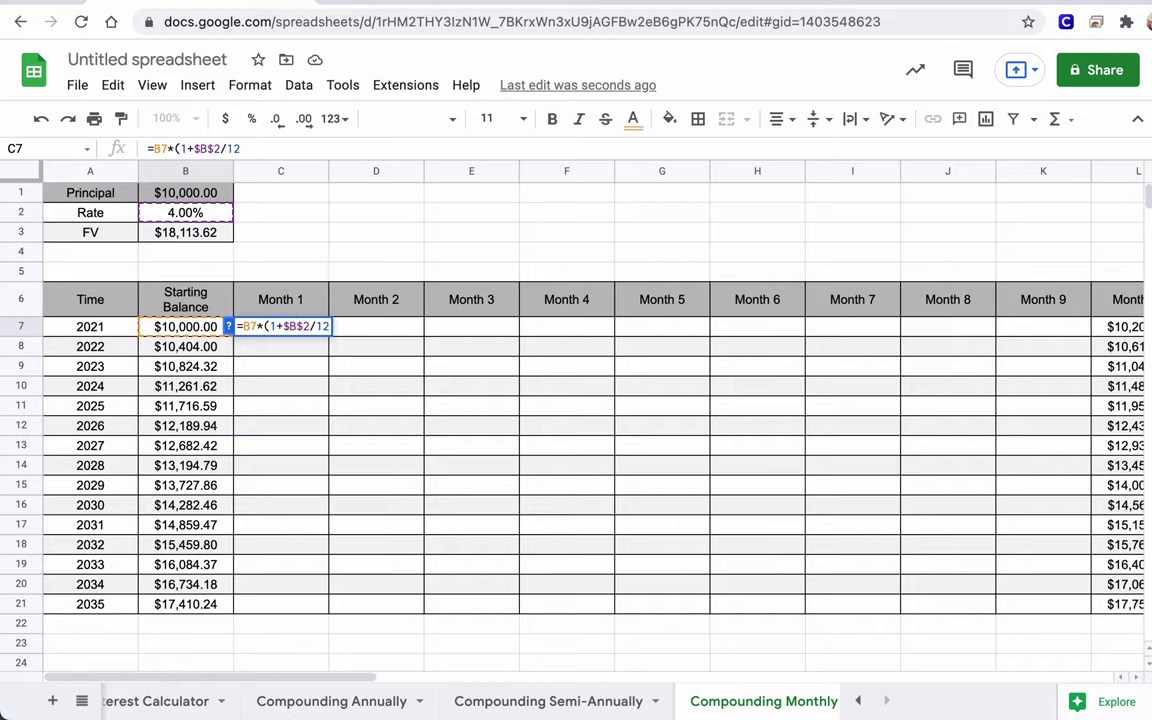
text())
key(Return)
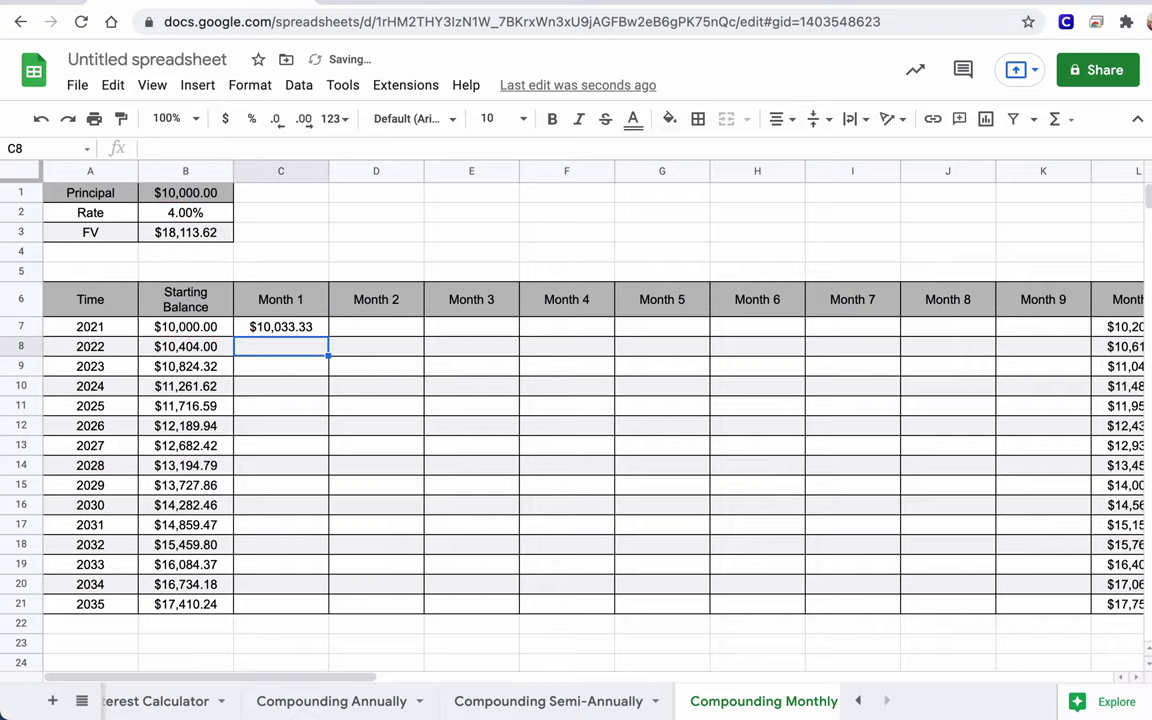
- Use Spotlight to check that .04/12 equals 0.0033333333
key(super+space)
text(.04)
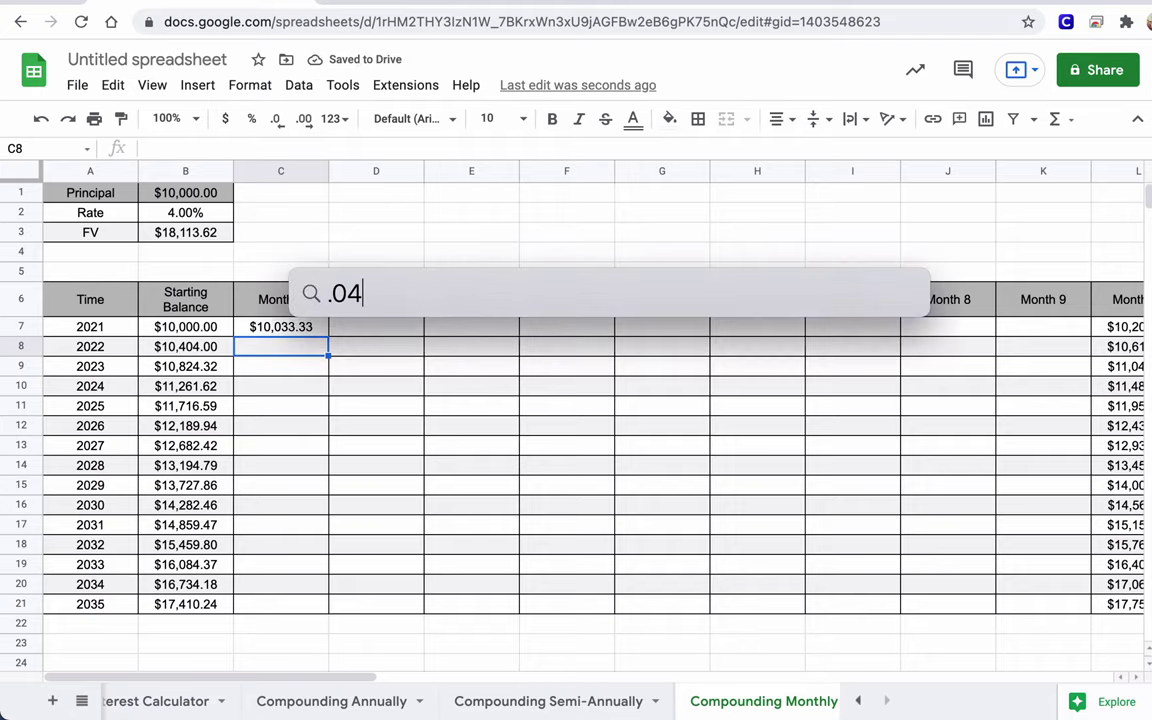
text(/12)
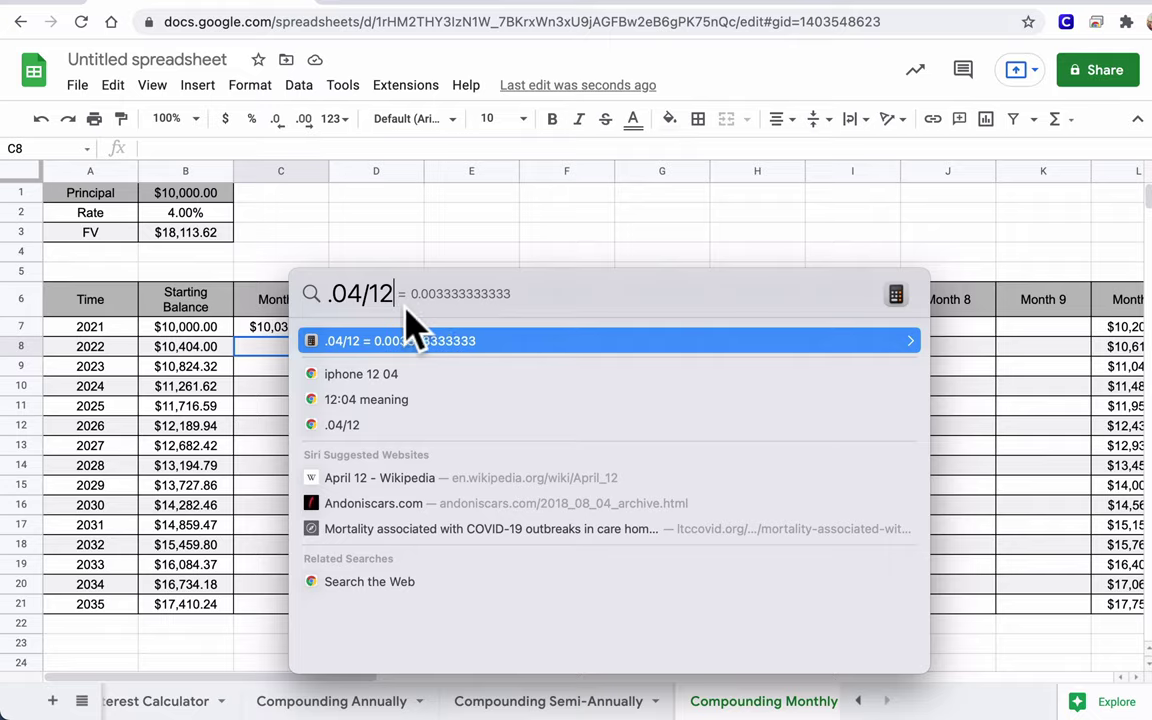
key(Escape)
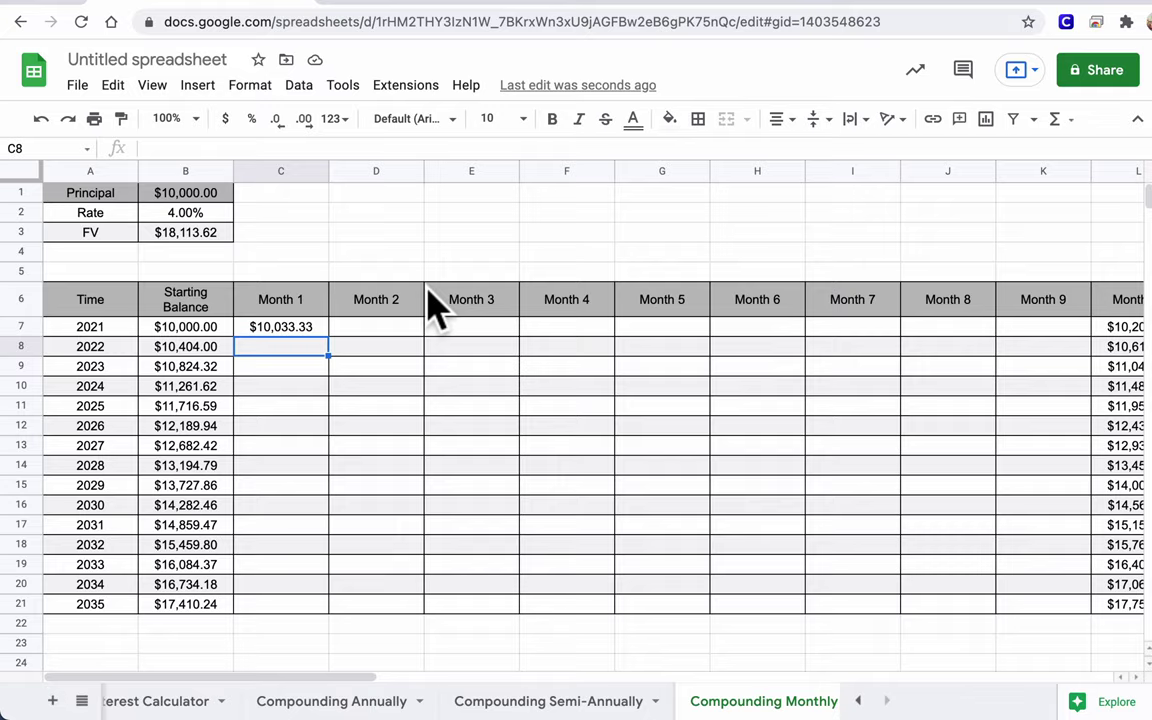
key(Up)
- Launch TI-SmartView CE from Spotlight by searching 'ti'
key(super+space)
text(ti)
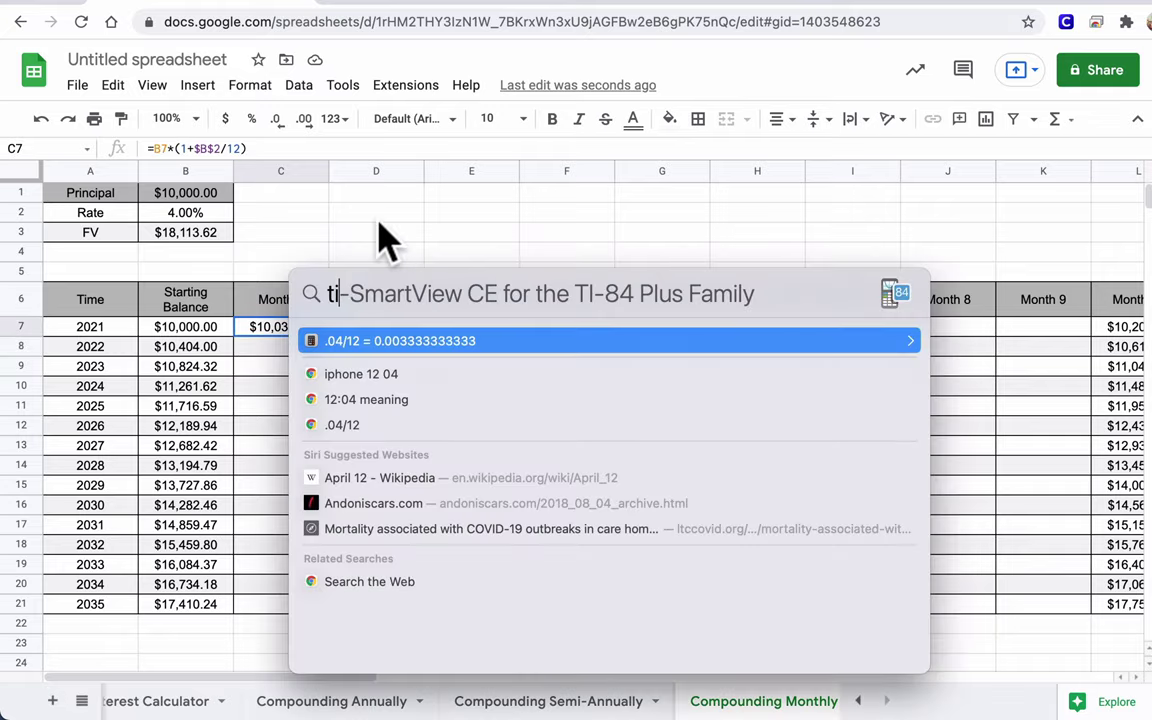
key(Escape)
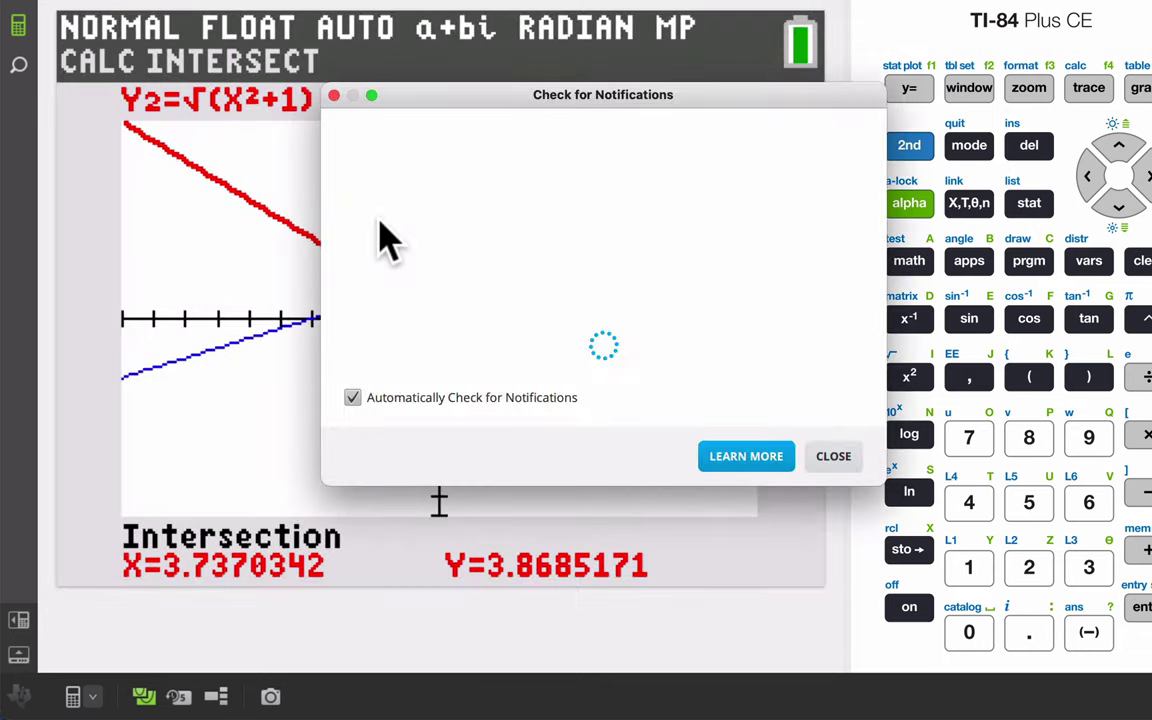
- Dismiss the notifications dialog and return the emulator to a cleared home screen
click(830, 456)
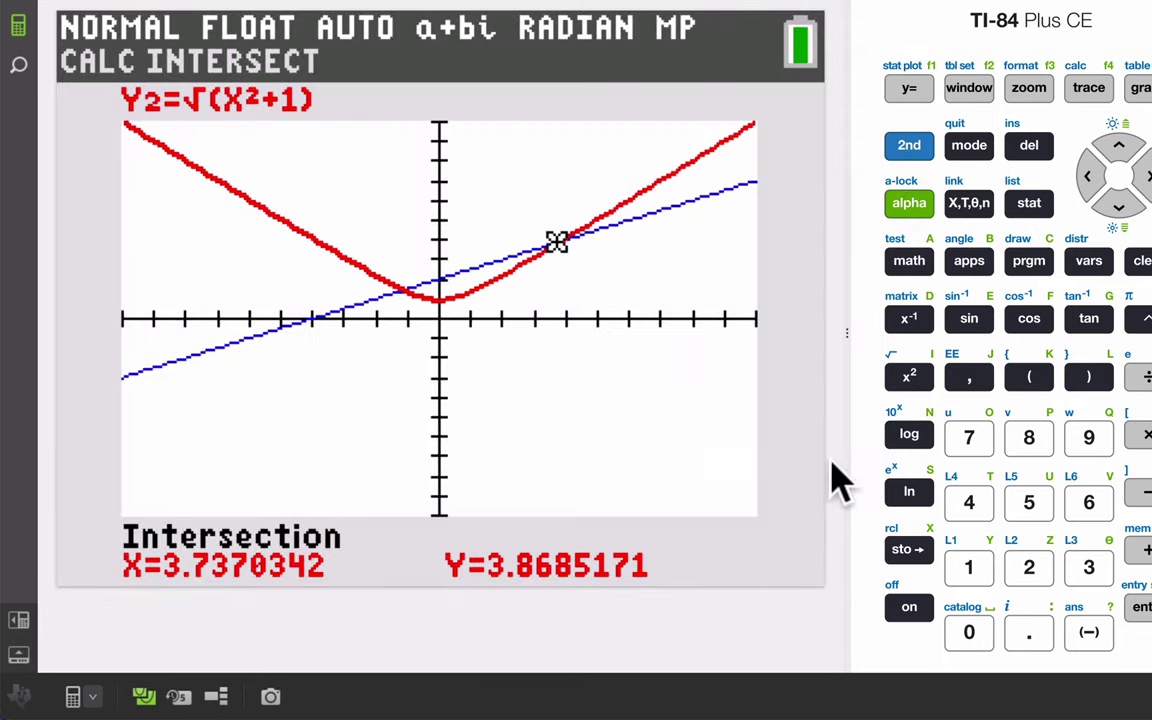
click(907, 90)
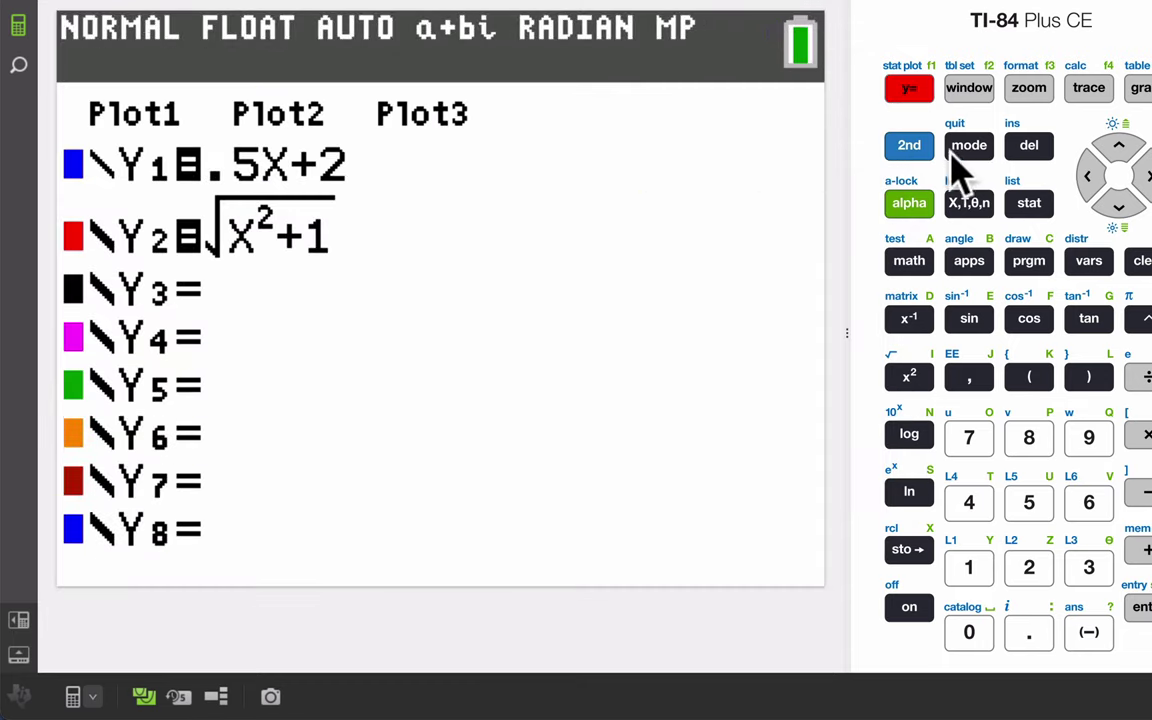
click(908, 145)
click(966, 150)
click(1142, 262)
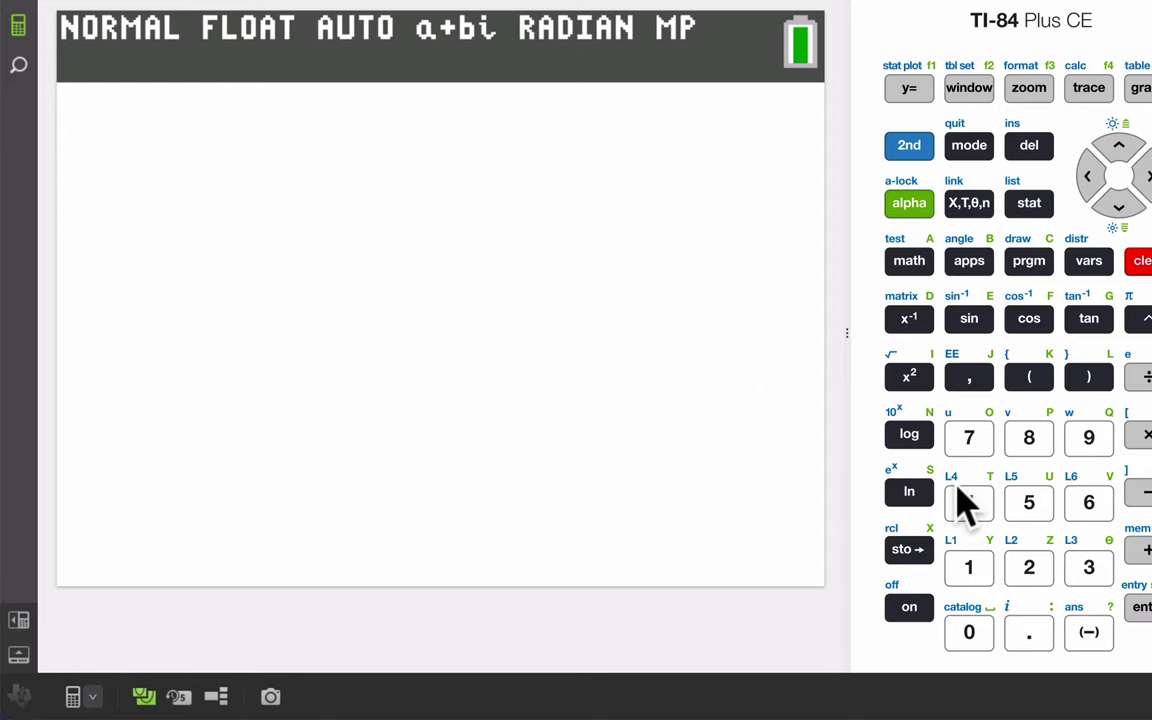
- Compute .04/12 and multiply the answer by 100, giving 0.3333333333 percent
click(1021, 637)
click(970, 633)
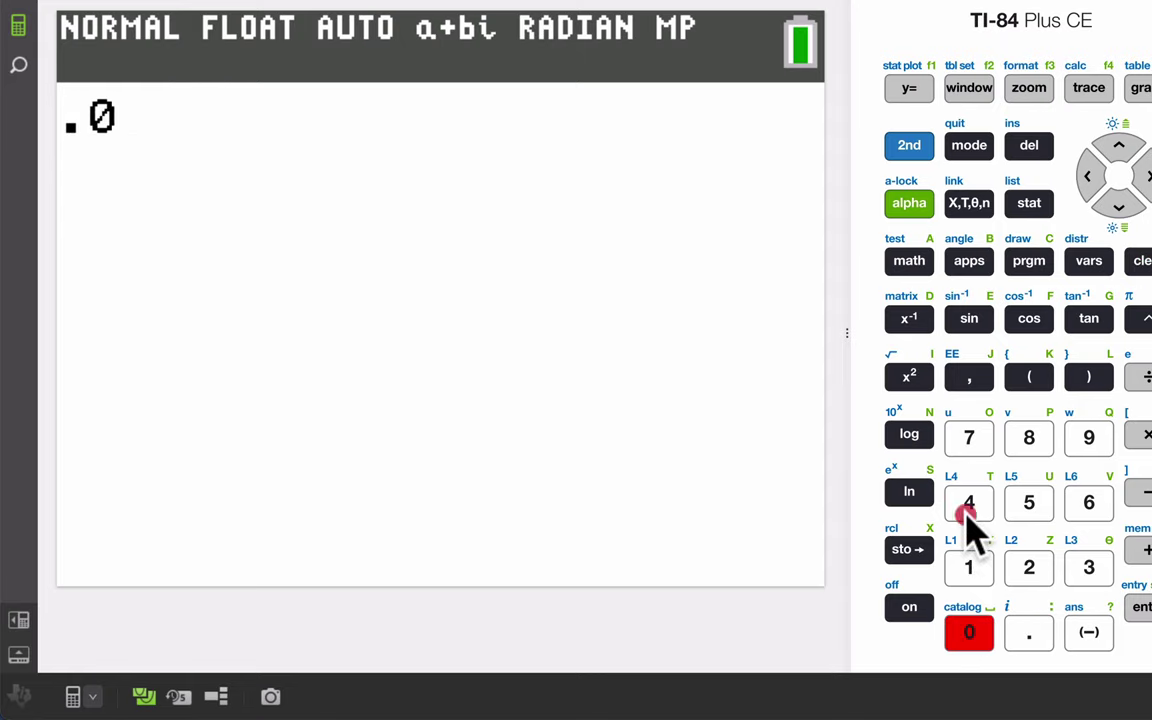
click(969, 503)
click(1140, 376)
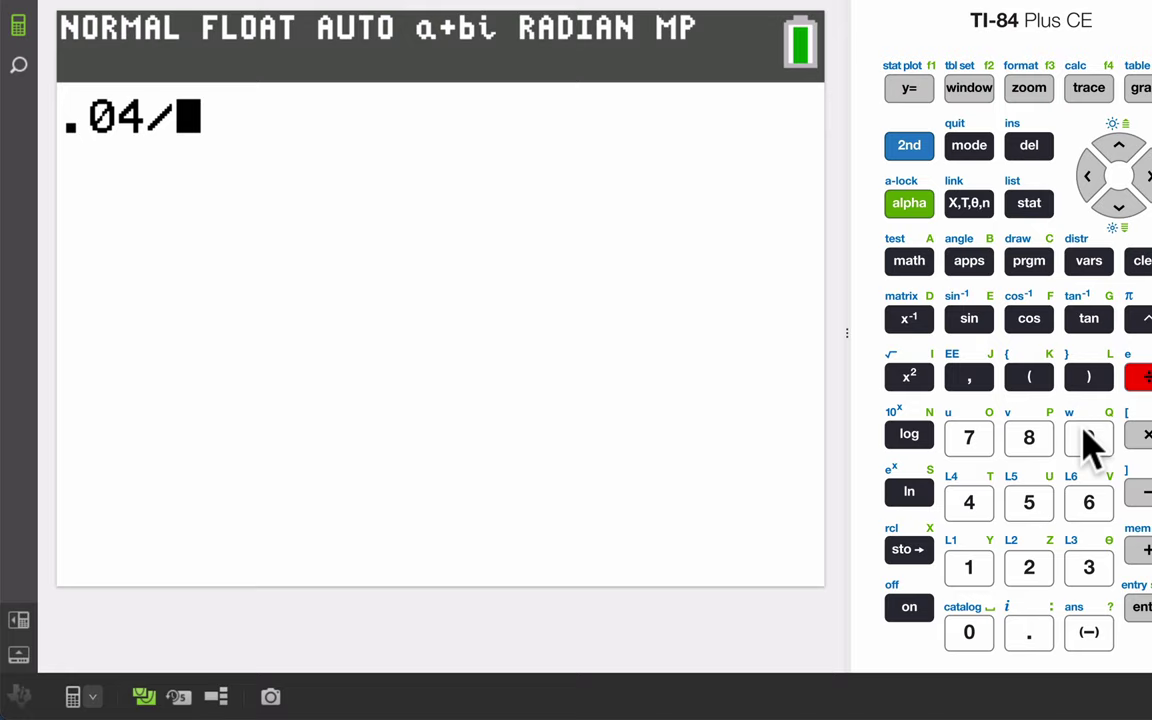
click(969, 567)
click(1029, 567)
click(1141, 610)
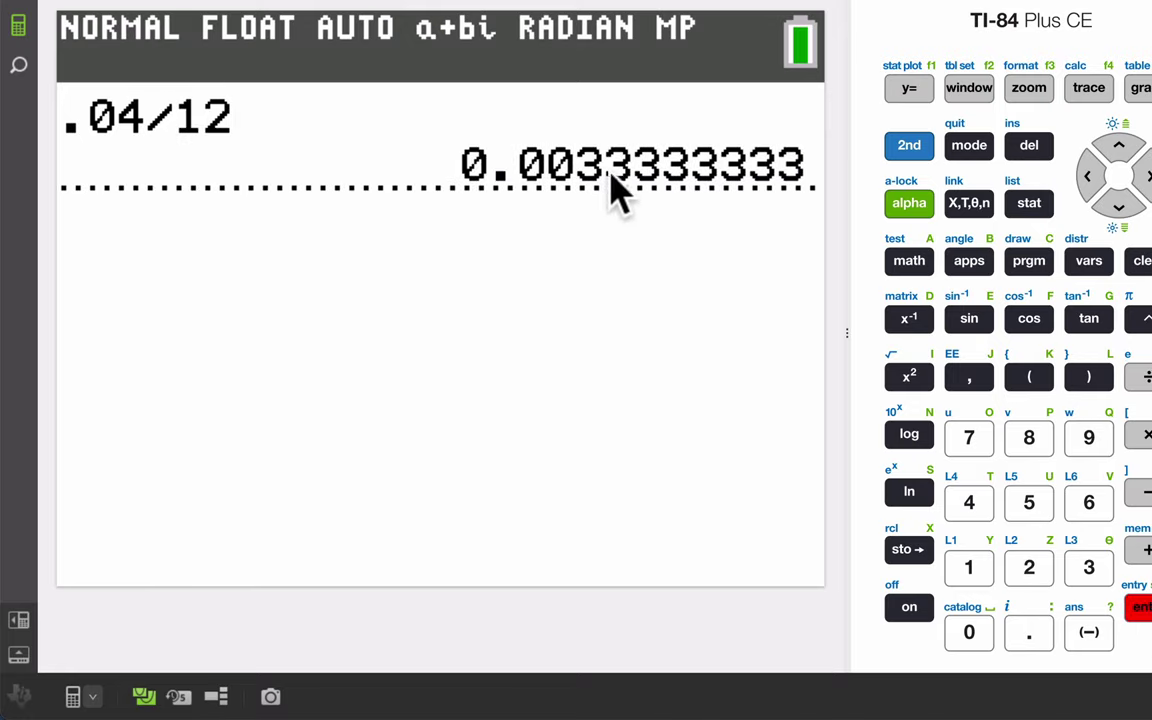
click(1138, 434)
click(985, 578)
click(975, 640)
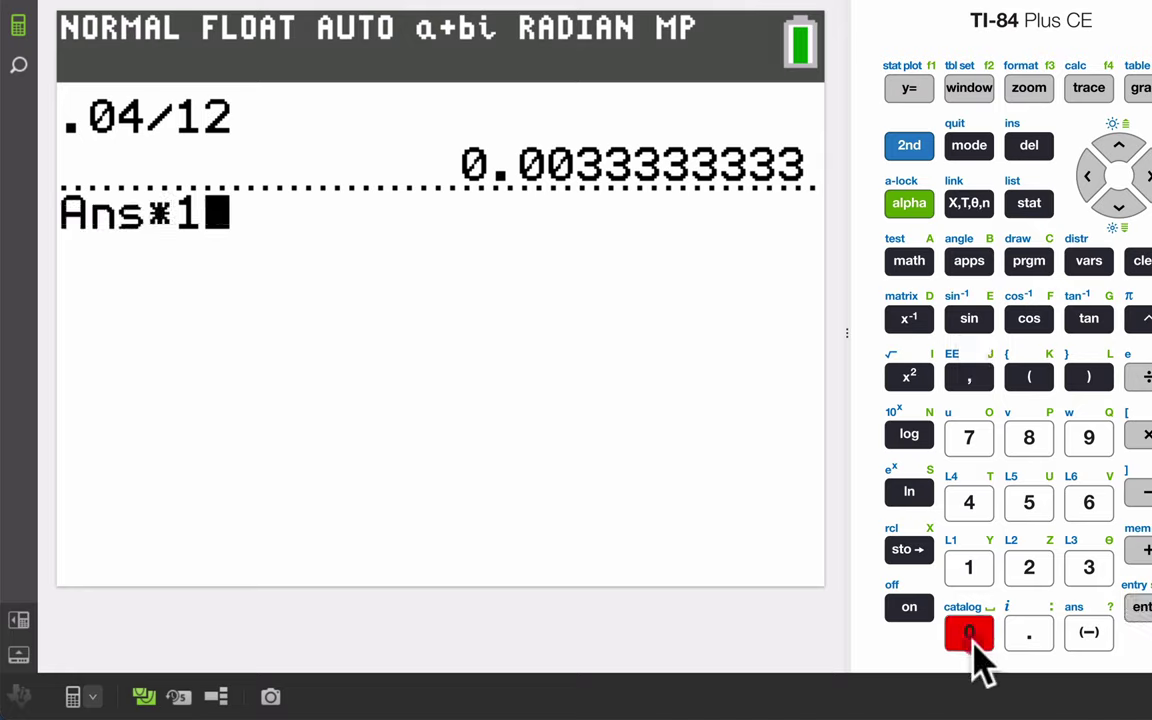
click(975, 640)
click(1142, 610)
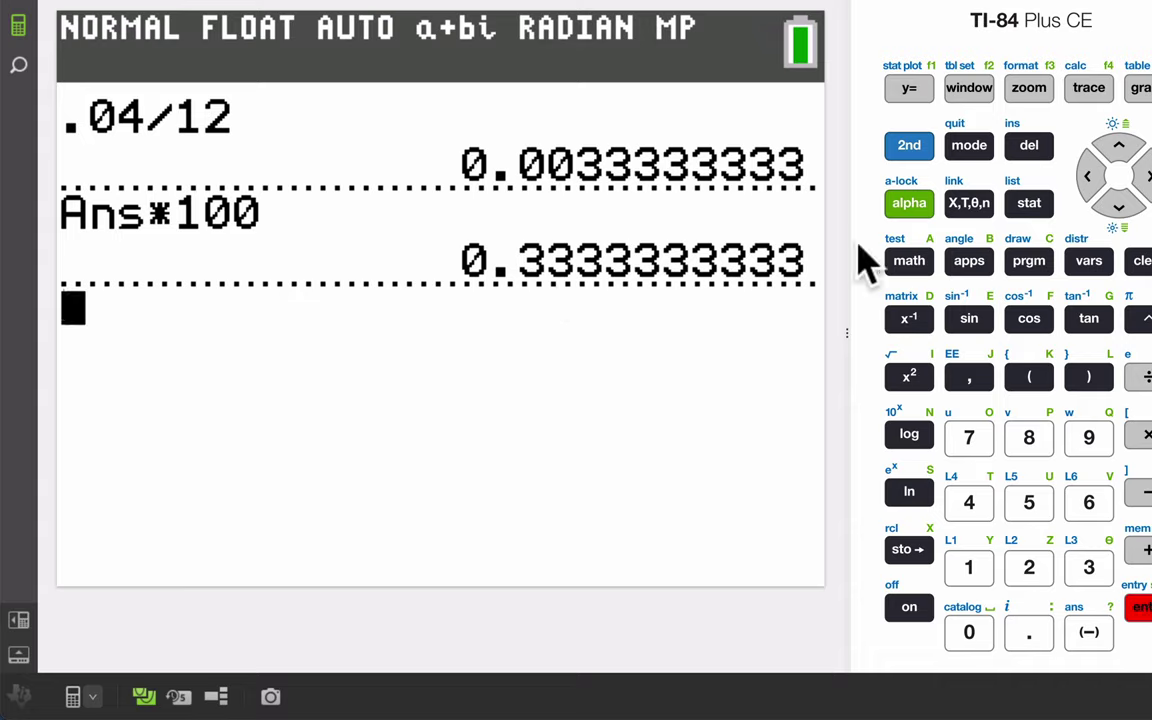
- Clear the screen, compute 4/12, then return to the Google Sheets window
click(1142, 260)
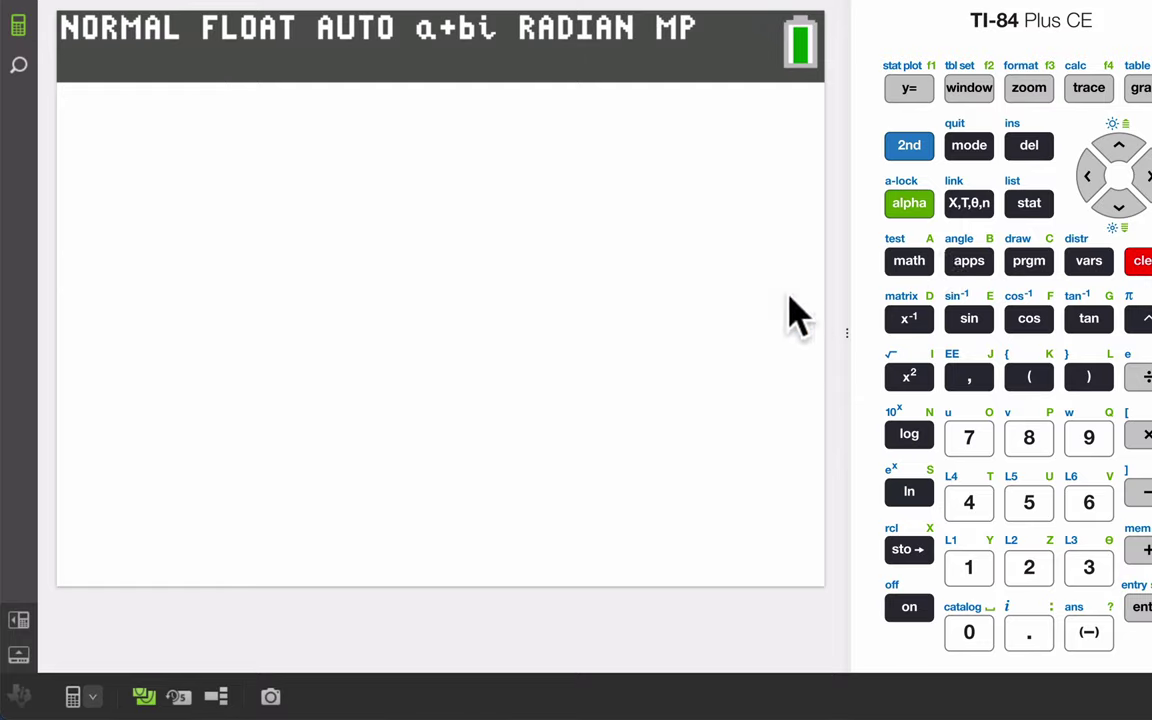
click(976, 515)
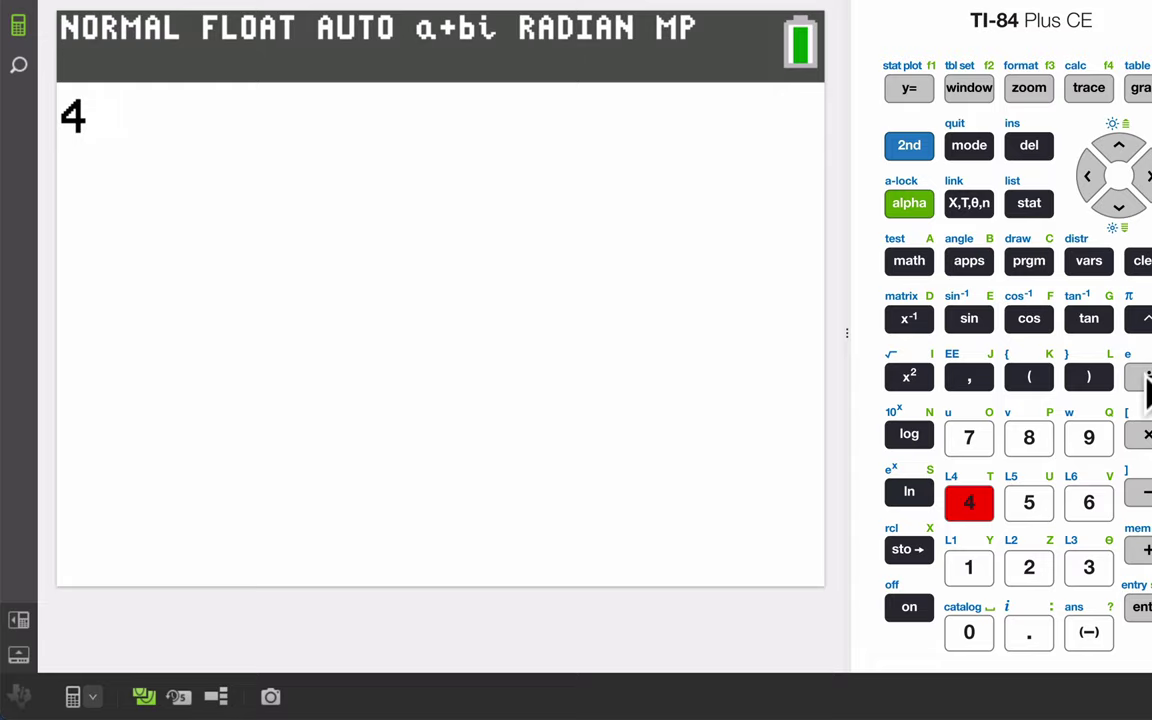
click(1145, 378)
click(968, 578)
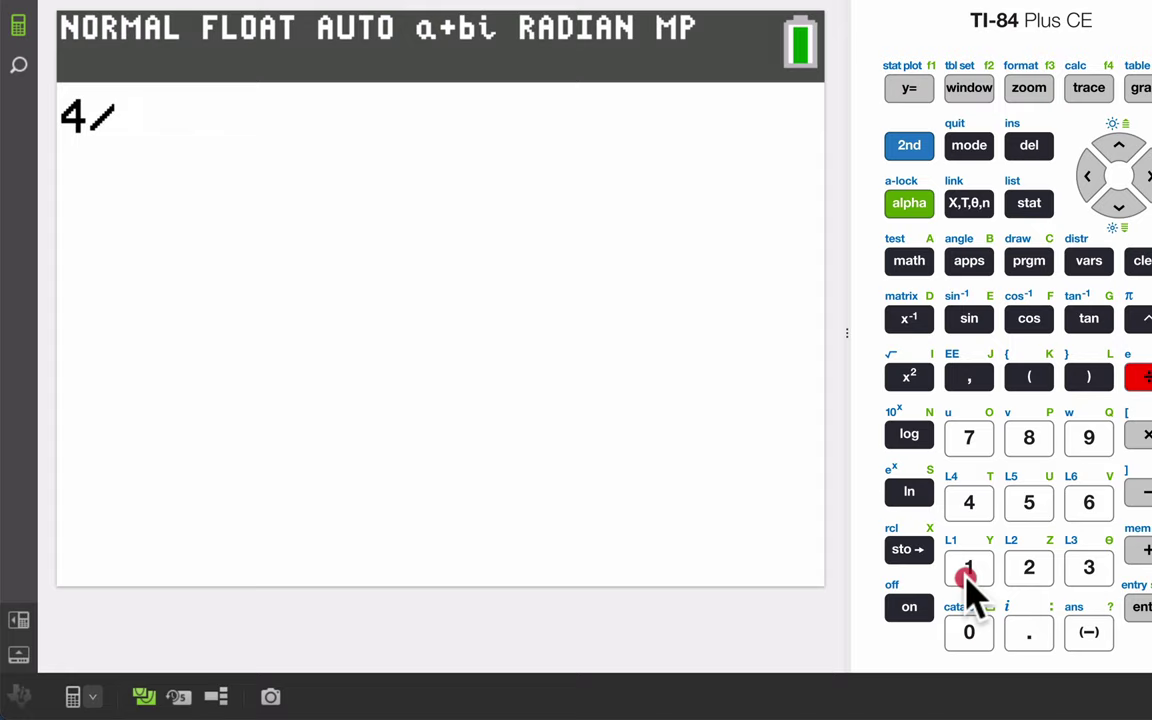
click(1029, 575)
click(1138, 607)
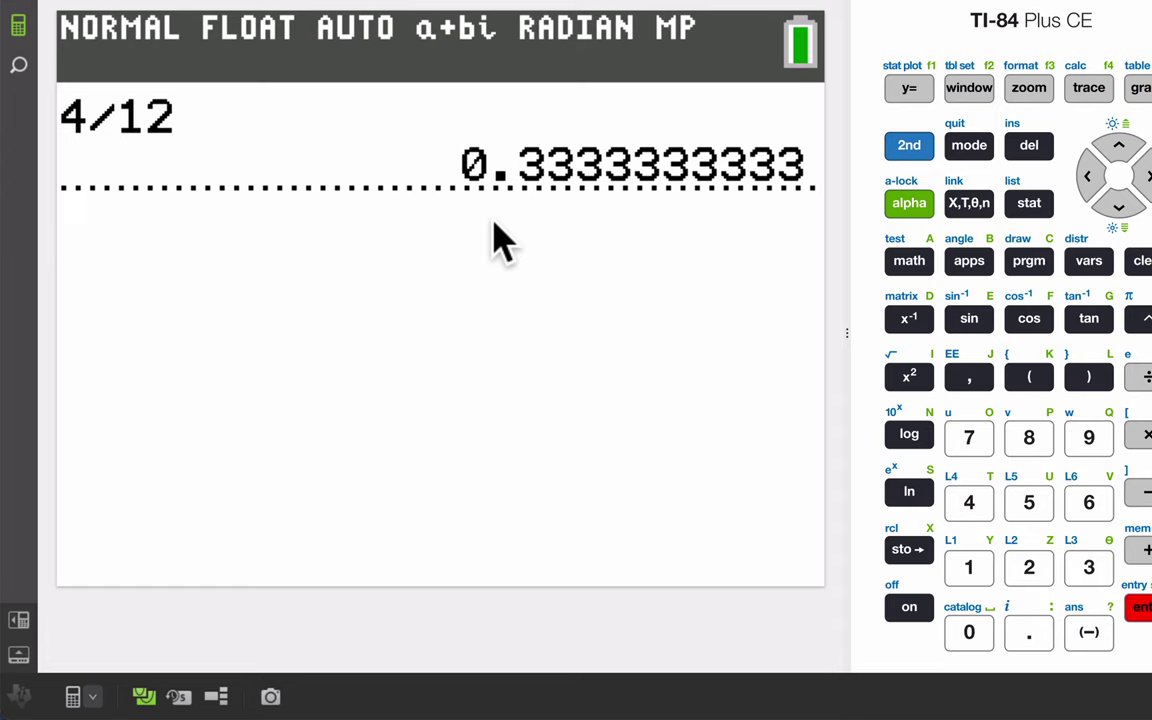
key(super+Tab)
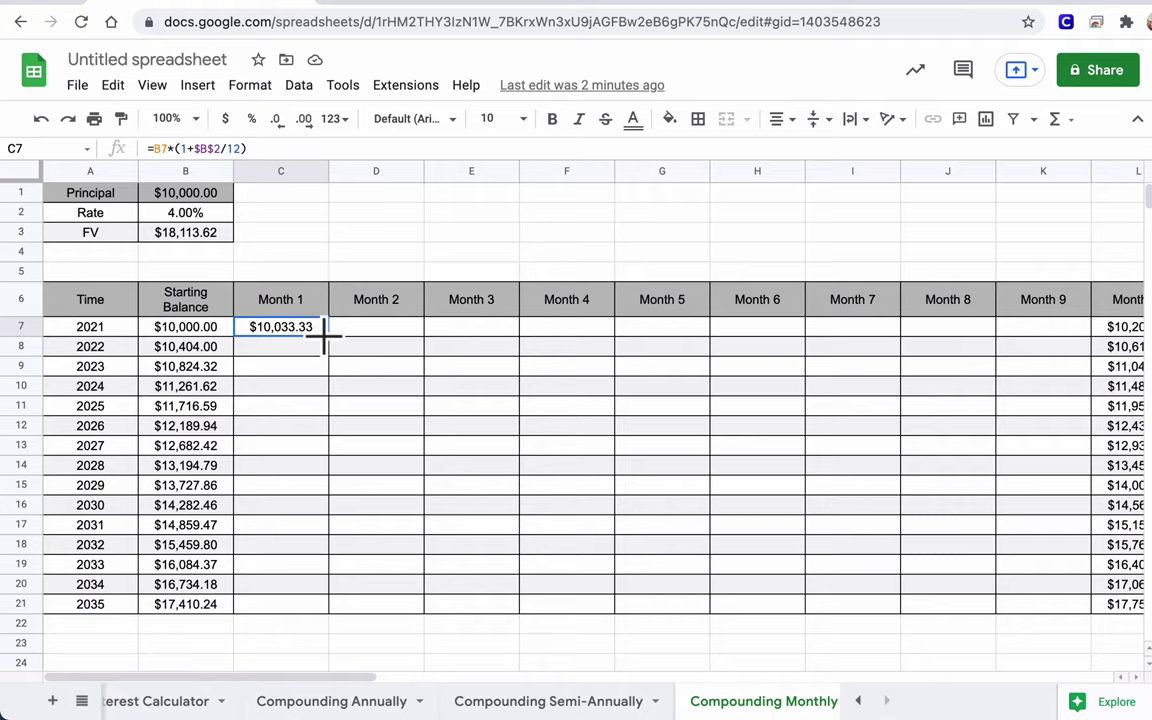
- Fill the Month 1 formula across C7:N21 and check the formulas from B7 through N21
drag(323, 340, 789, 610)
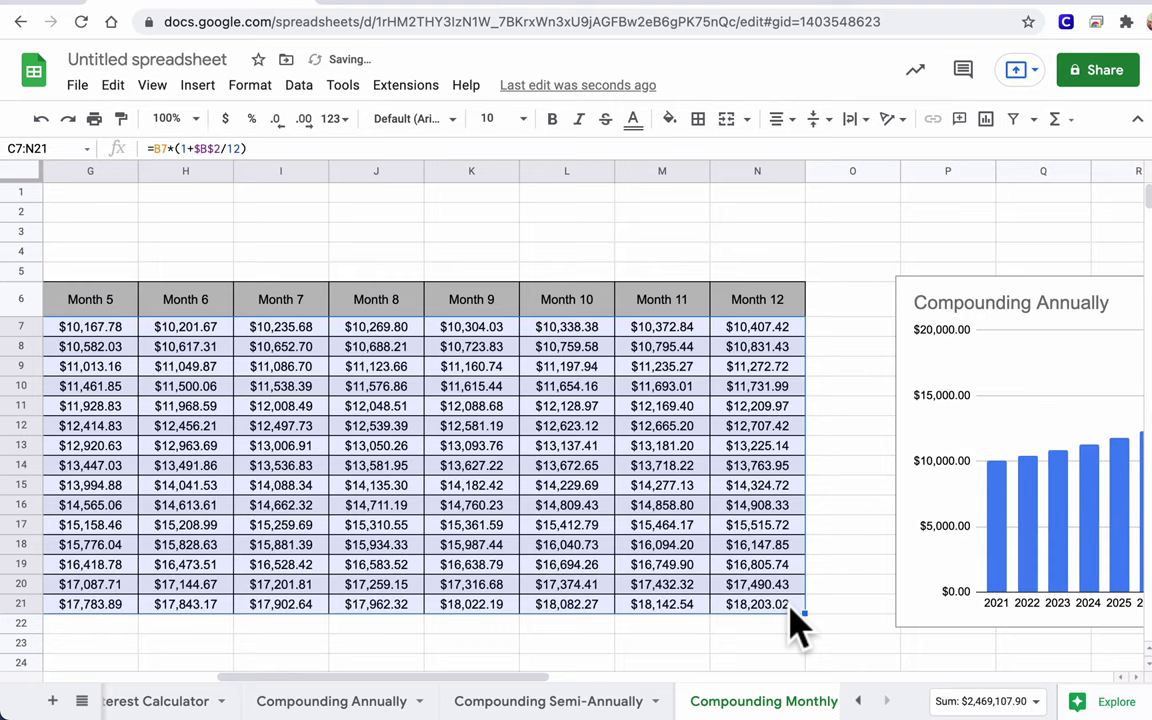
scroll(790, 625, left, 6)
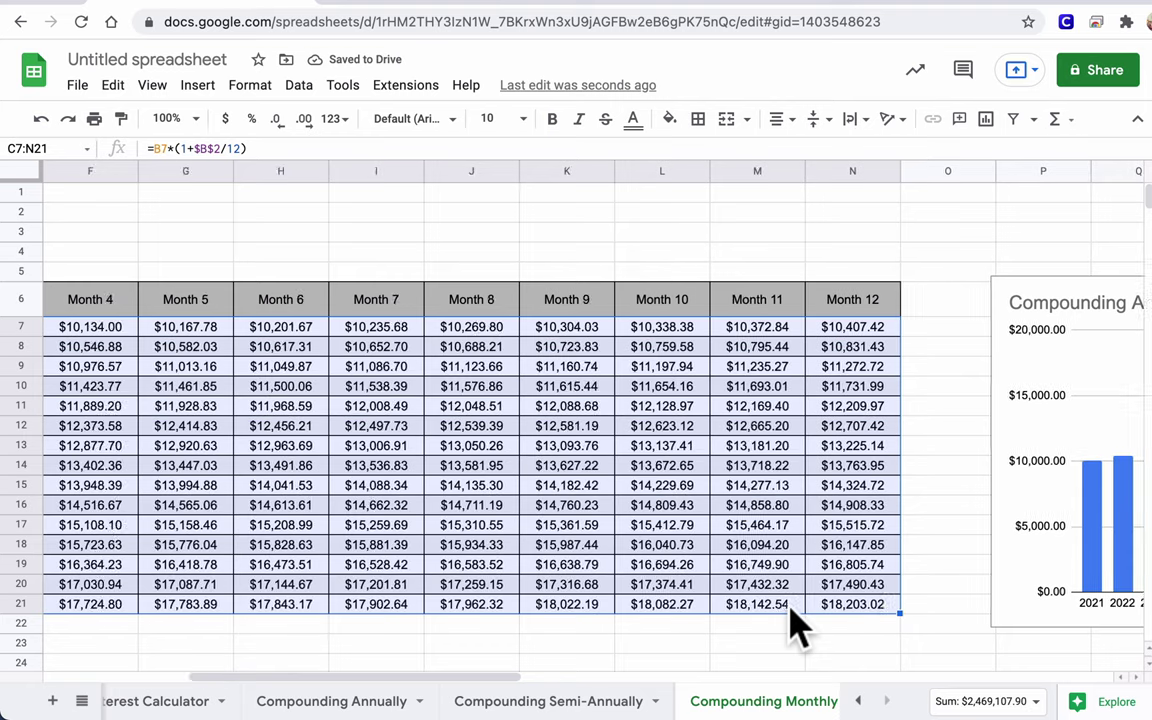
click(213, 330)
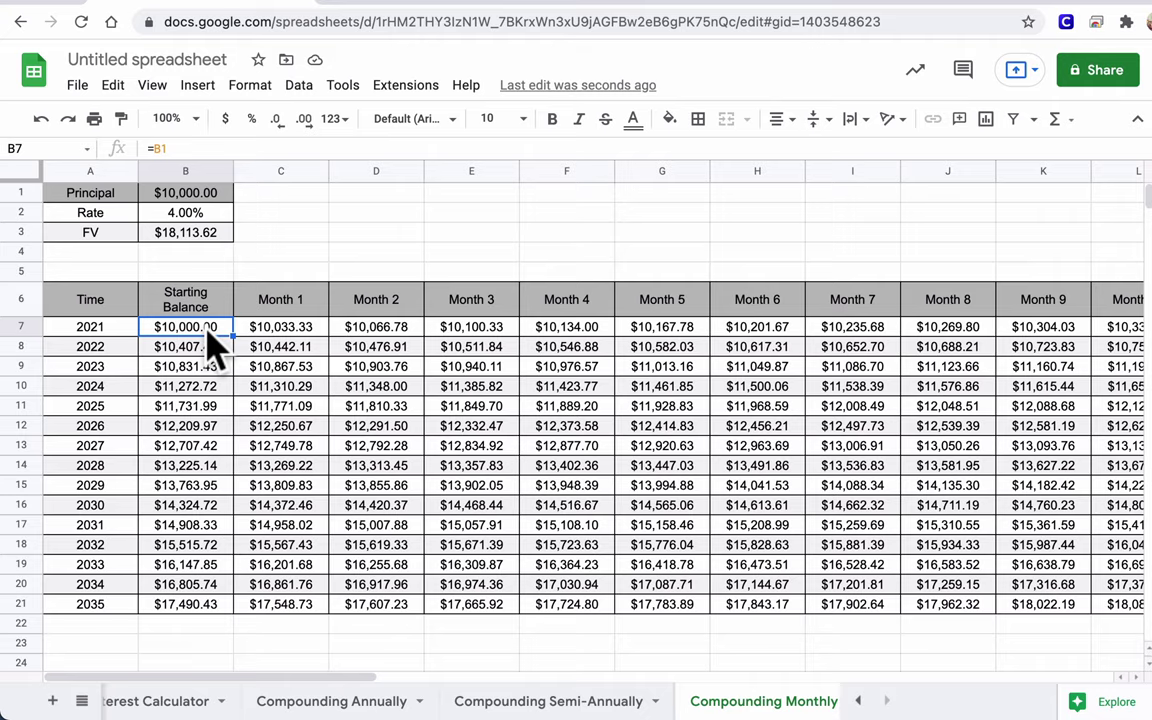
key(Right)
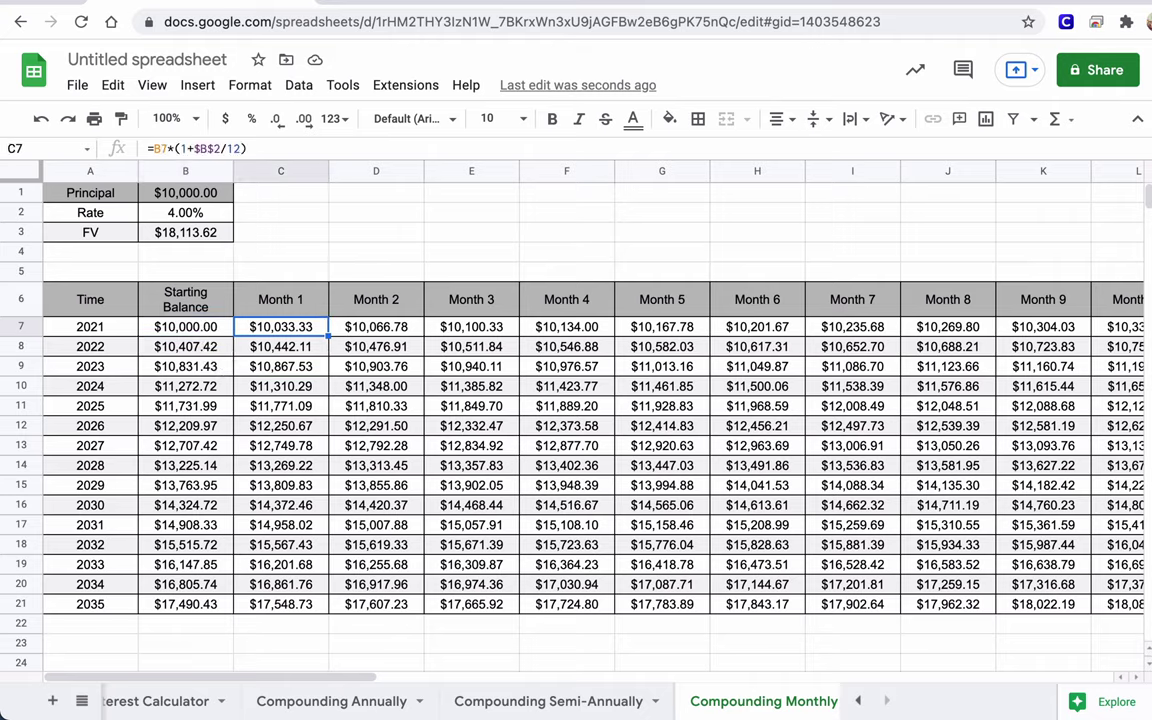
key(Right)
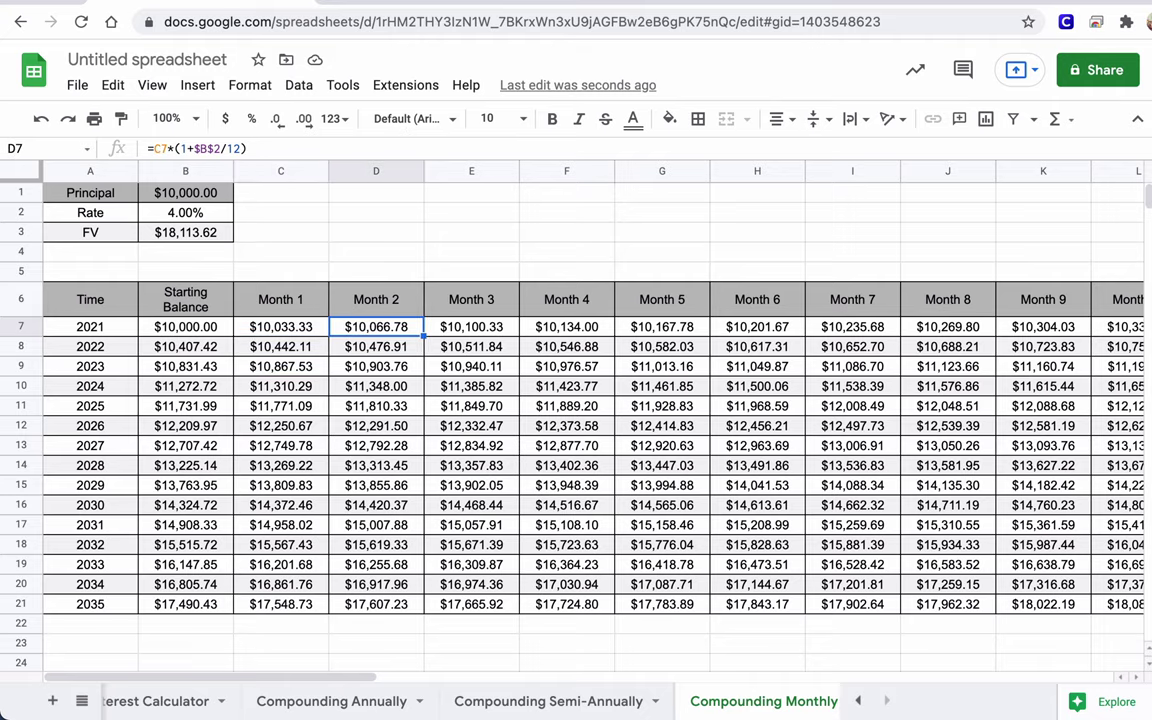
key(Right)
key(Right)
key(Right)
key(Right)
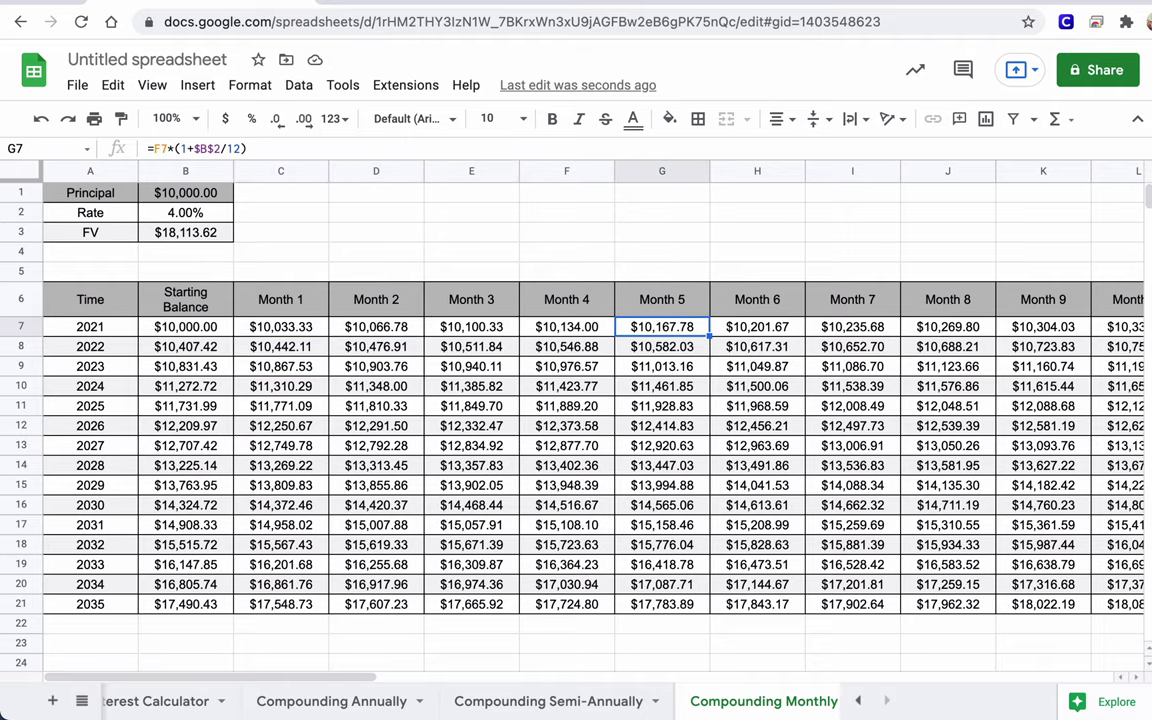
scroll(237, 586, right, 5)
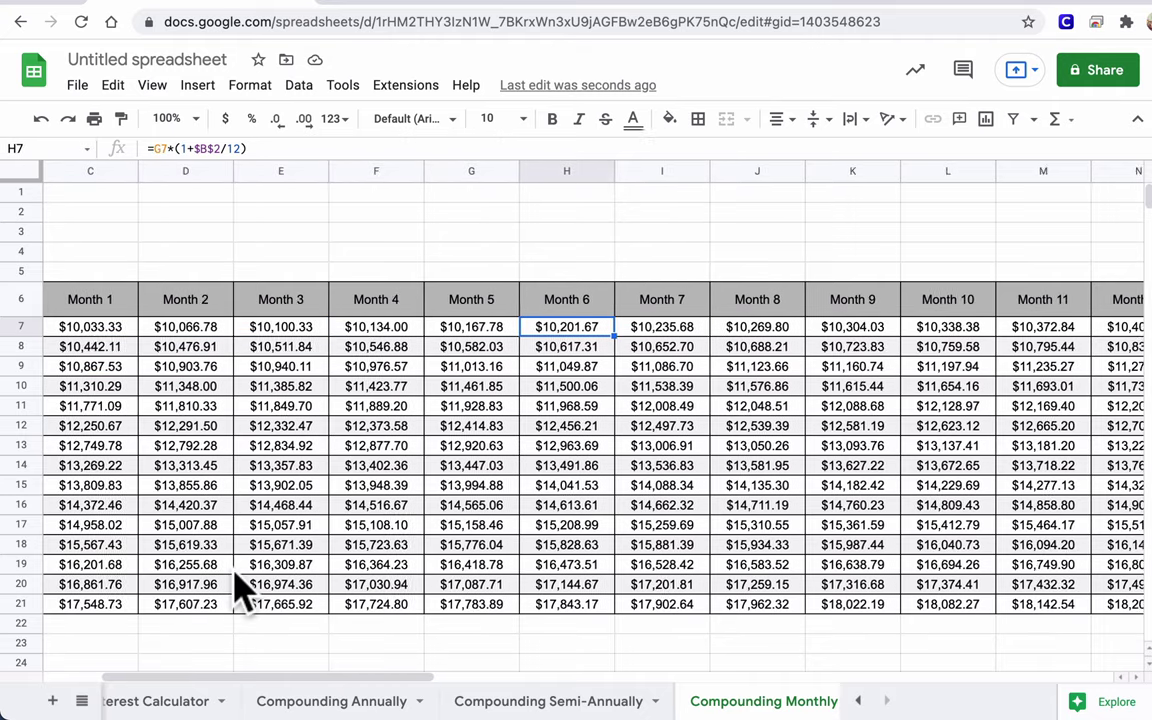
click(1030, 606)
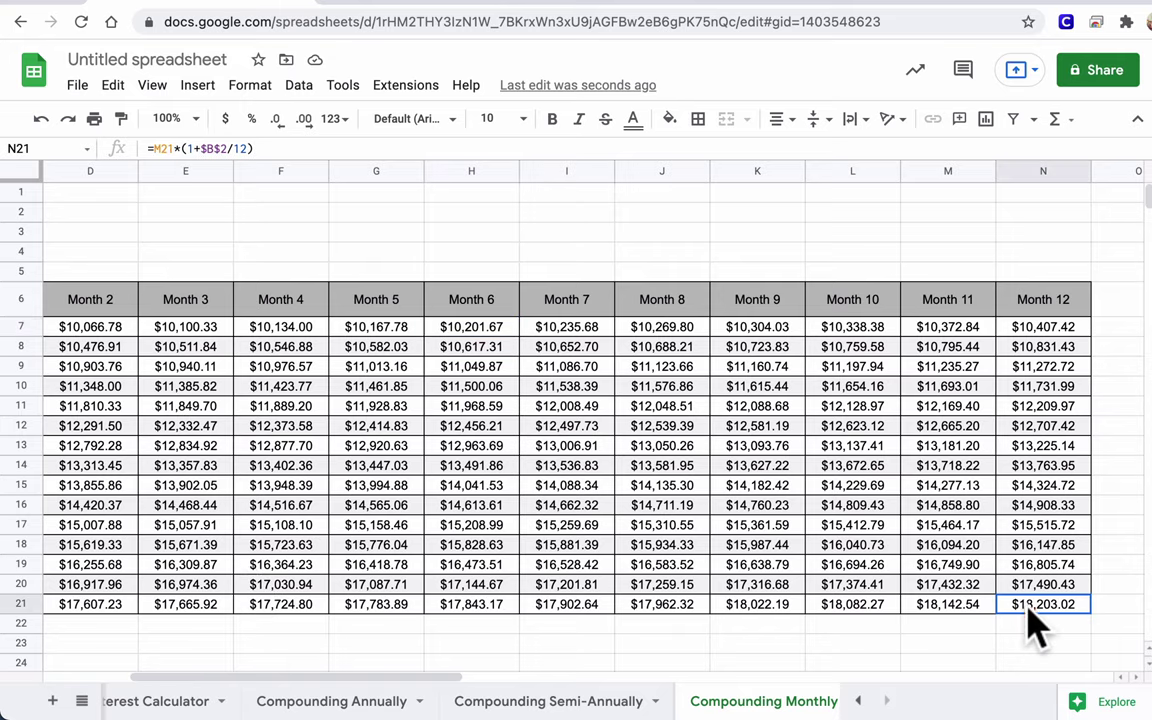
- Compare against the reference calculator's 2035 12 Months value, then return to the untitled spreadsheet
click(425, 8)
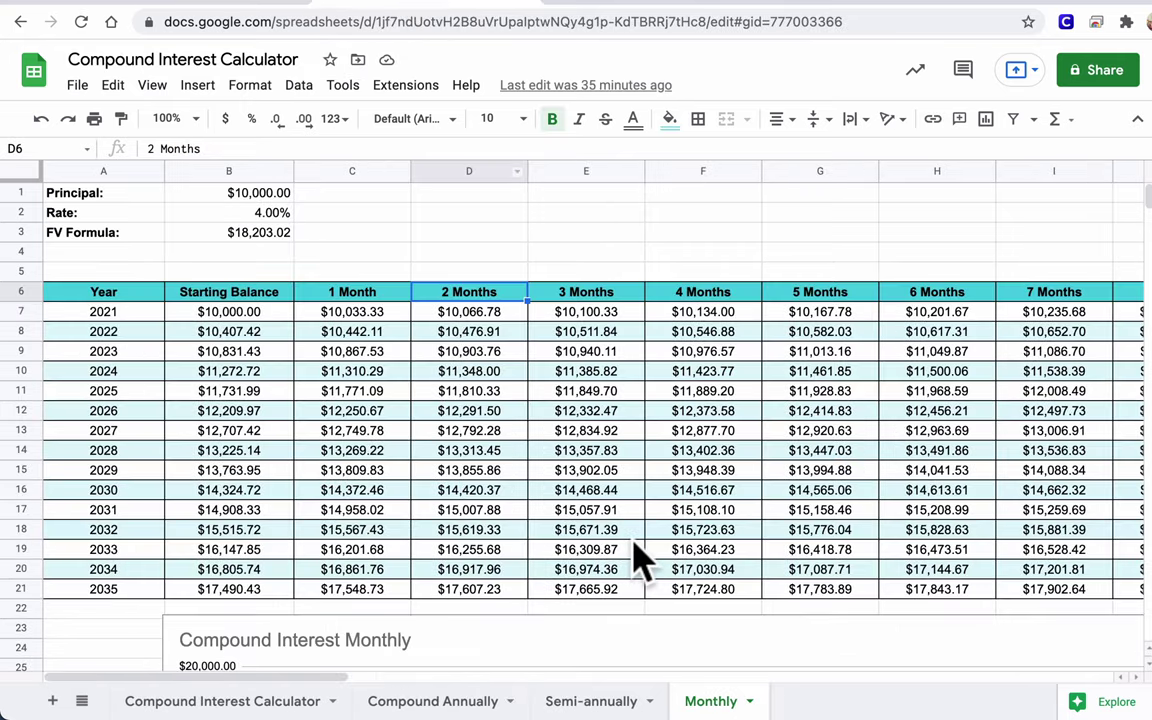
scroll(637, 555, right, 10)
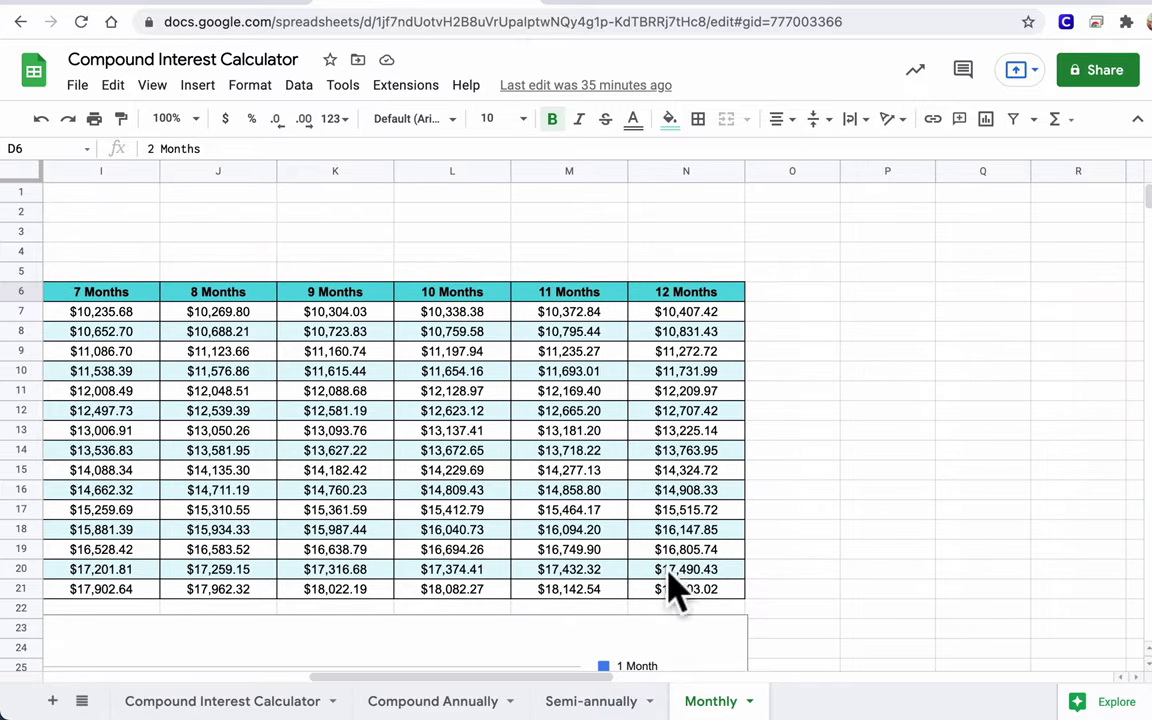
click(680, 597)
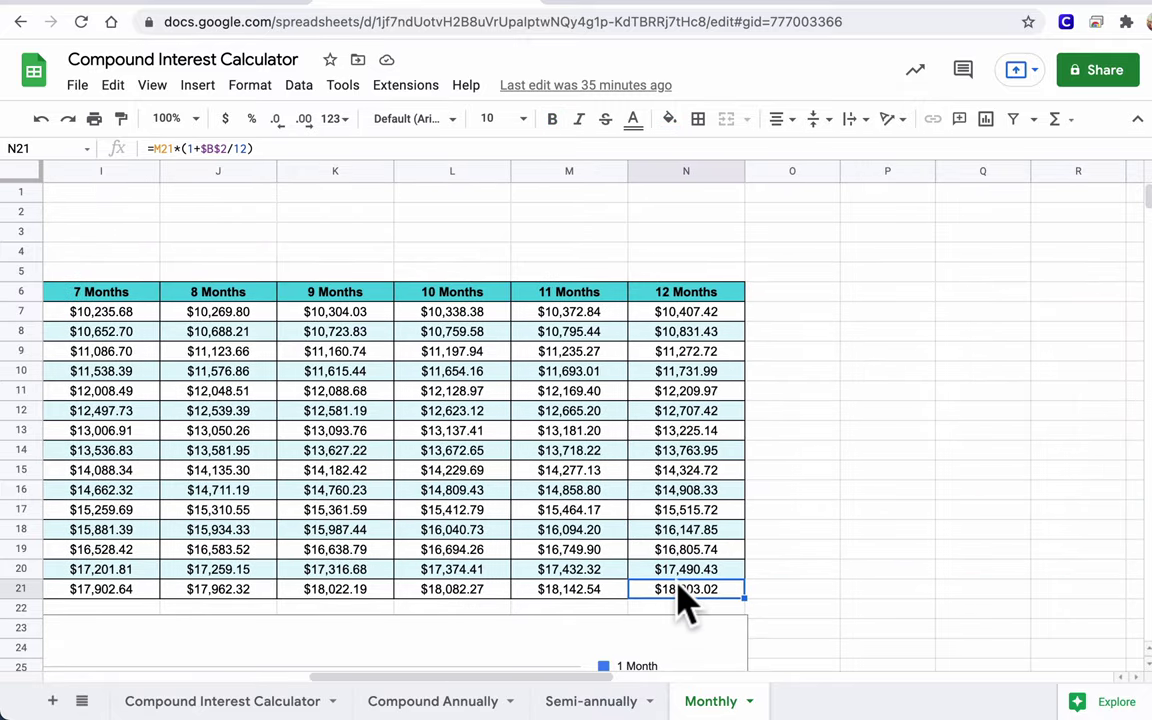
click(240, 8)
- Compare the Month 1 formula in C7 with the FV formula in B3
scroll(195, 300, left, 5)
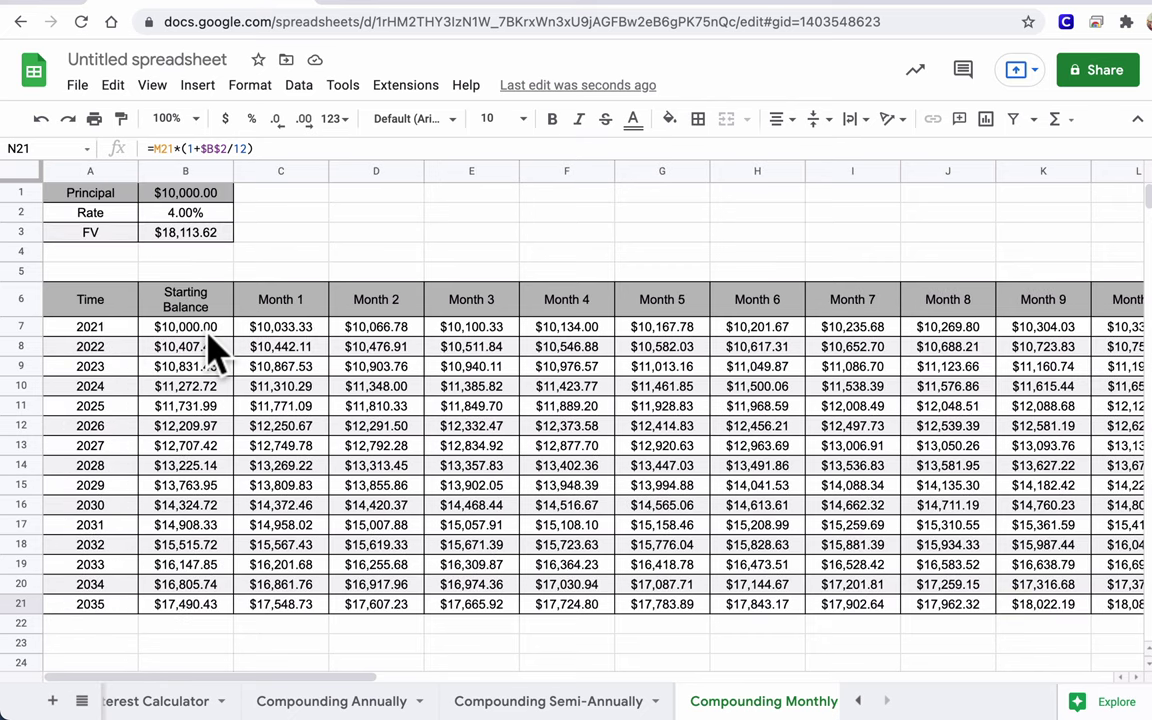
click(268, 333)
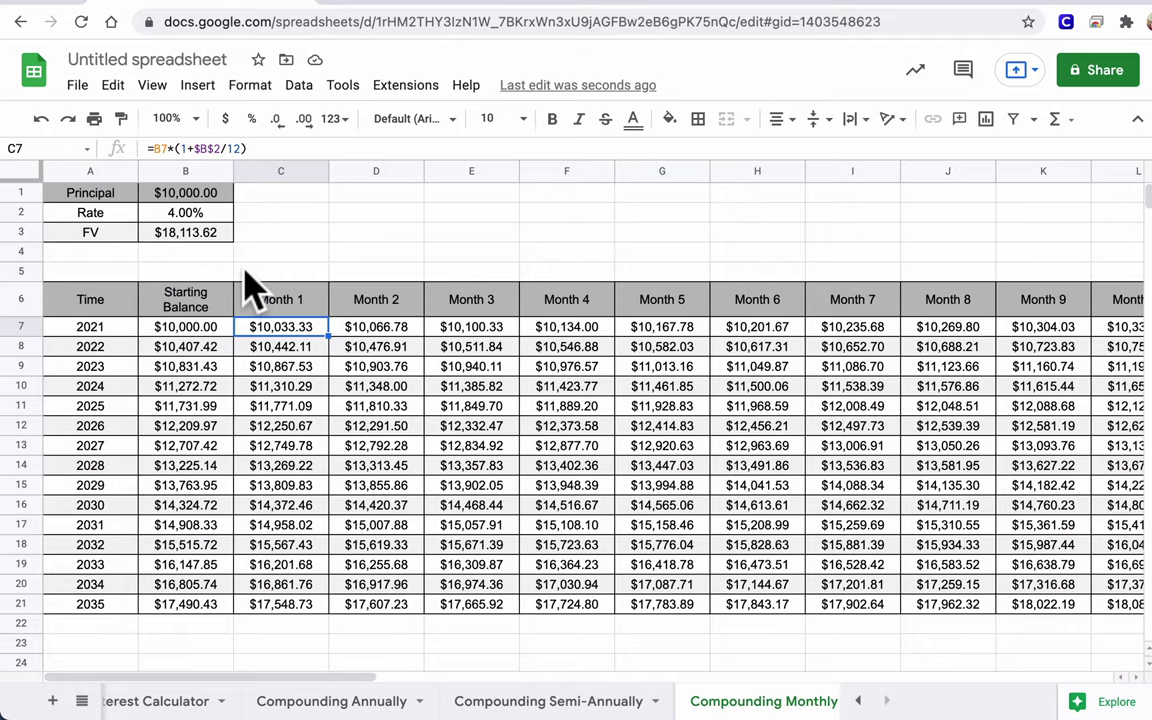
click(196, 240)
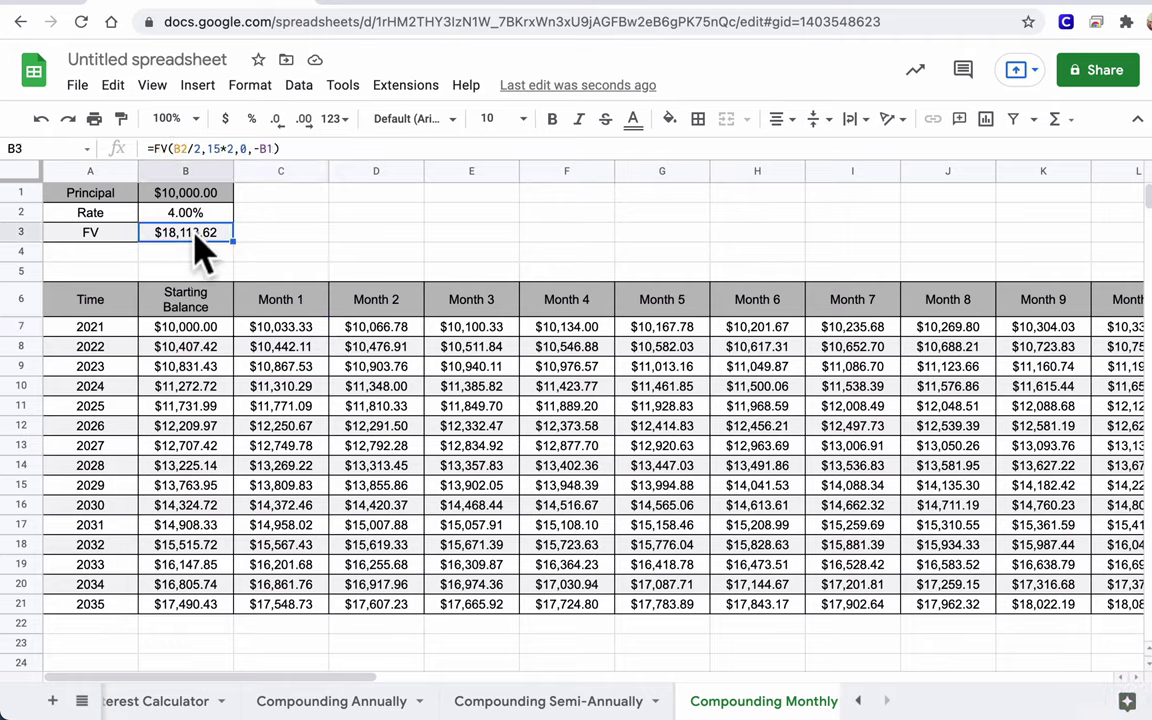
scroll(752, 652, right, 6)
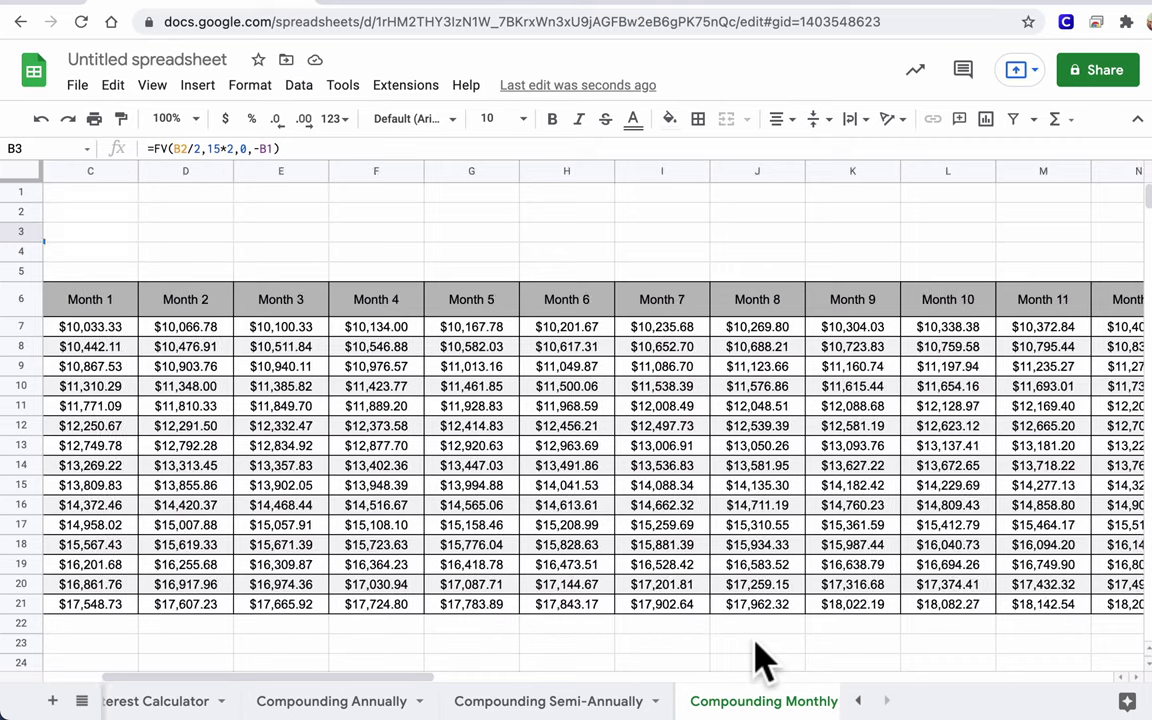
scroll(756, 630, left, 6)
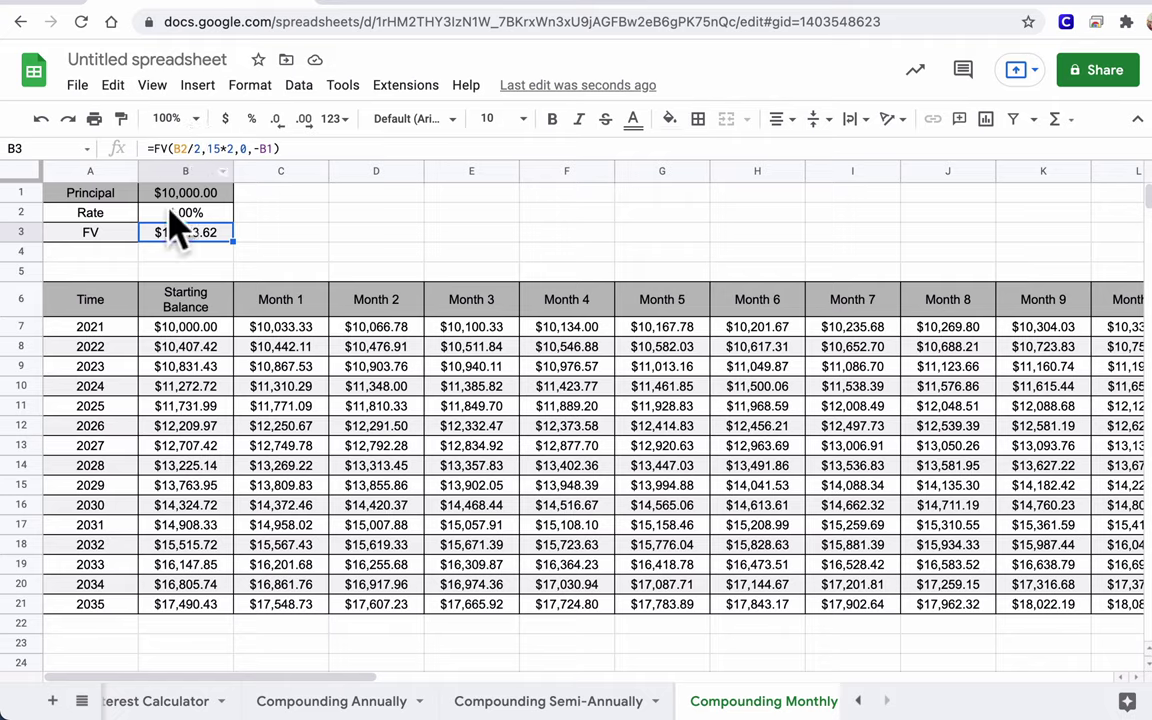
- Change B3 to =FV(B2/12,15*12,0,-B1) so it shows $18,203.02
click(191, 148)
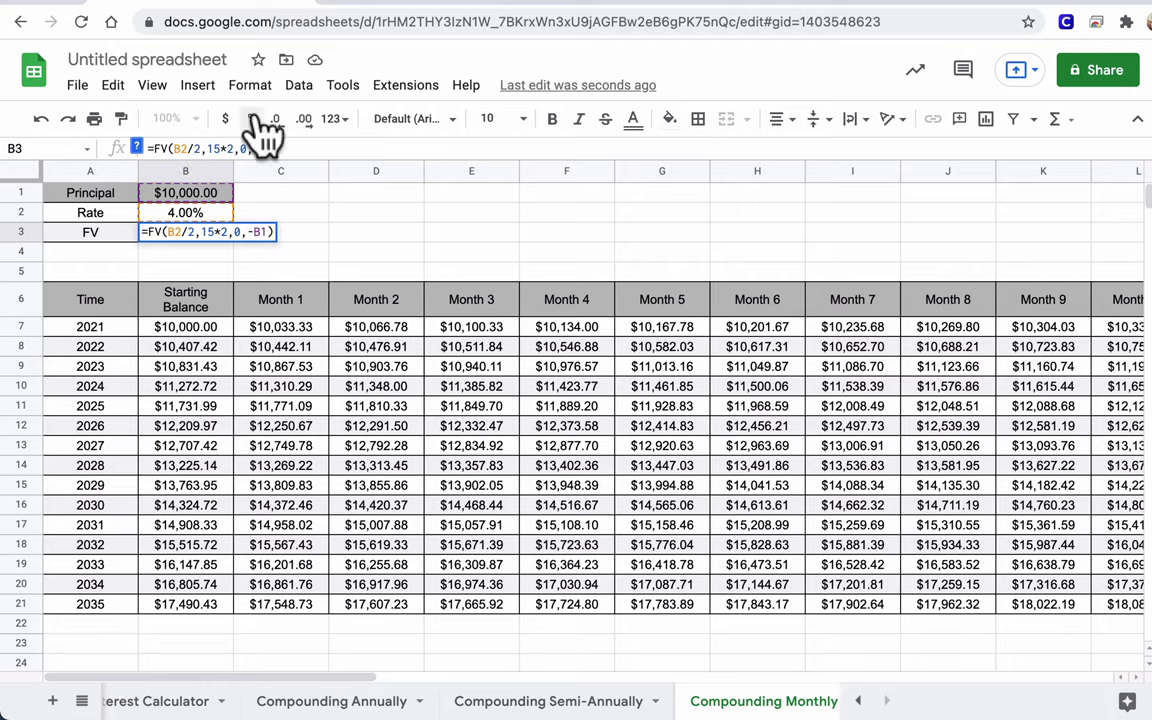
text(1)
key(Return)
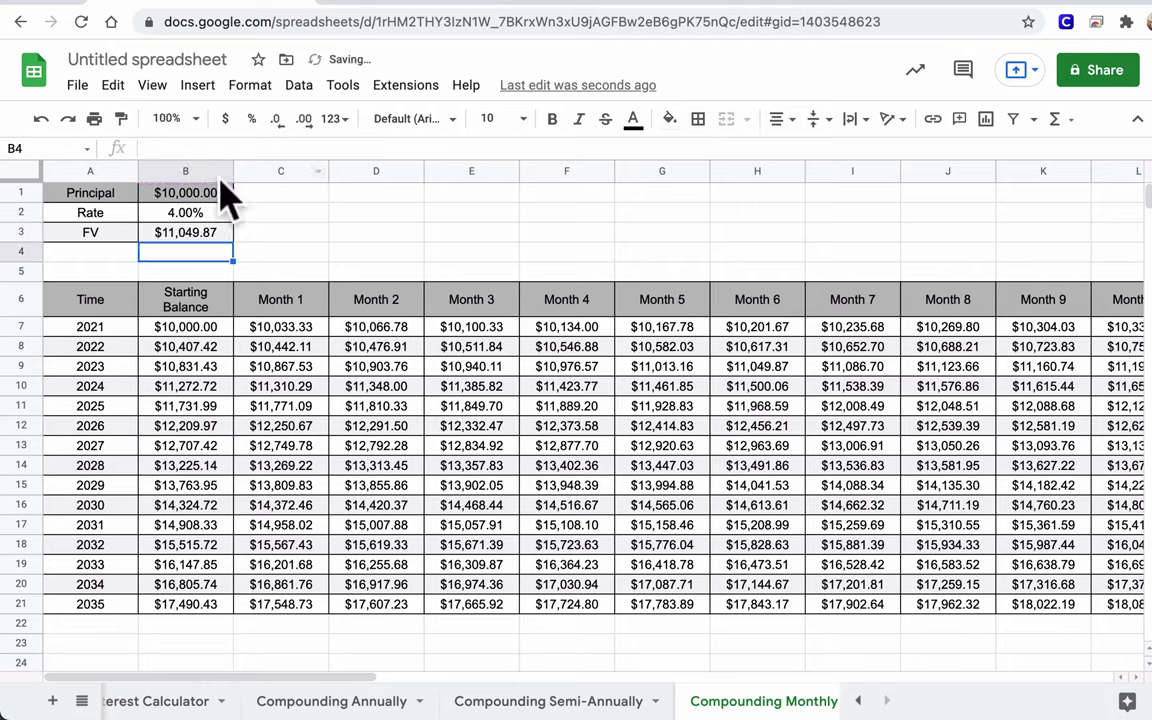
click(178, 230)
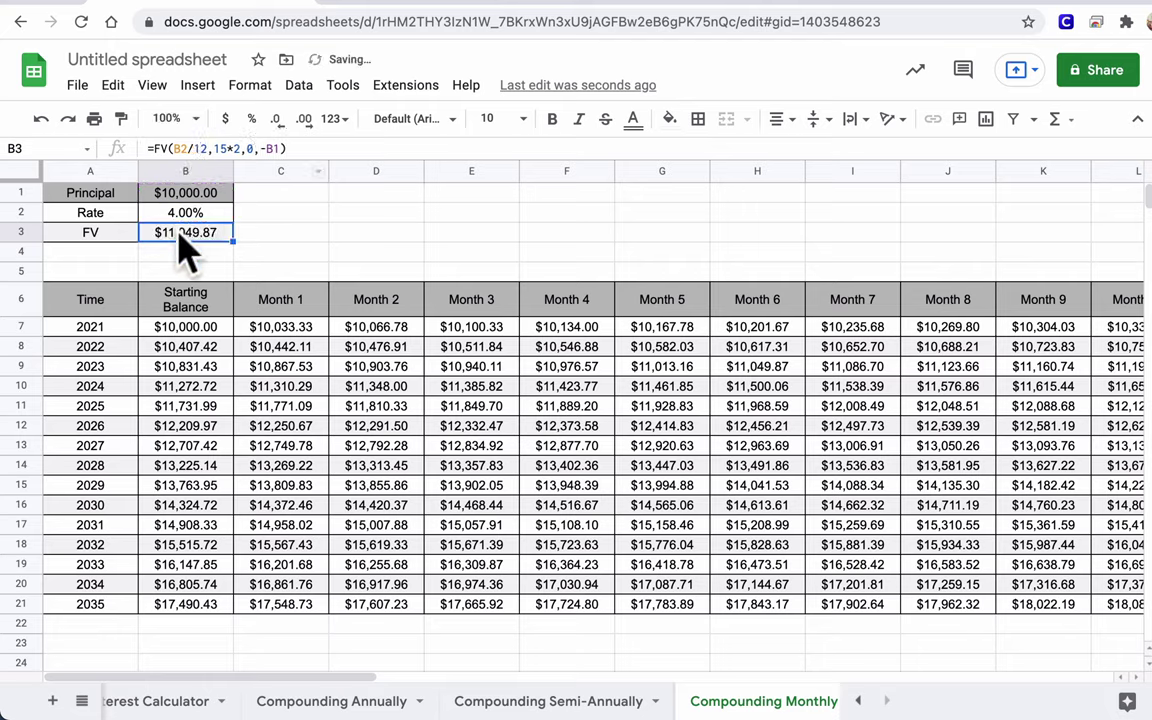
click(230, 148)
text(*12)
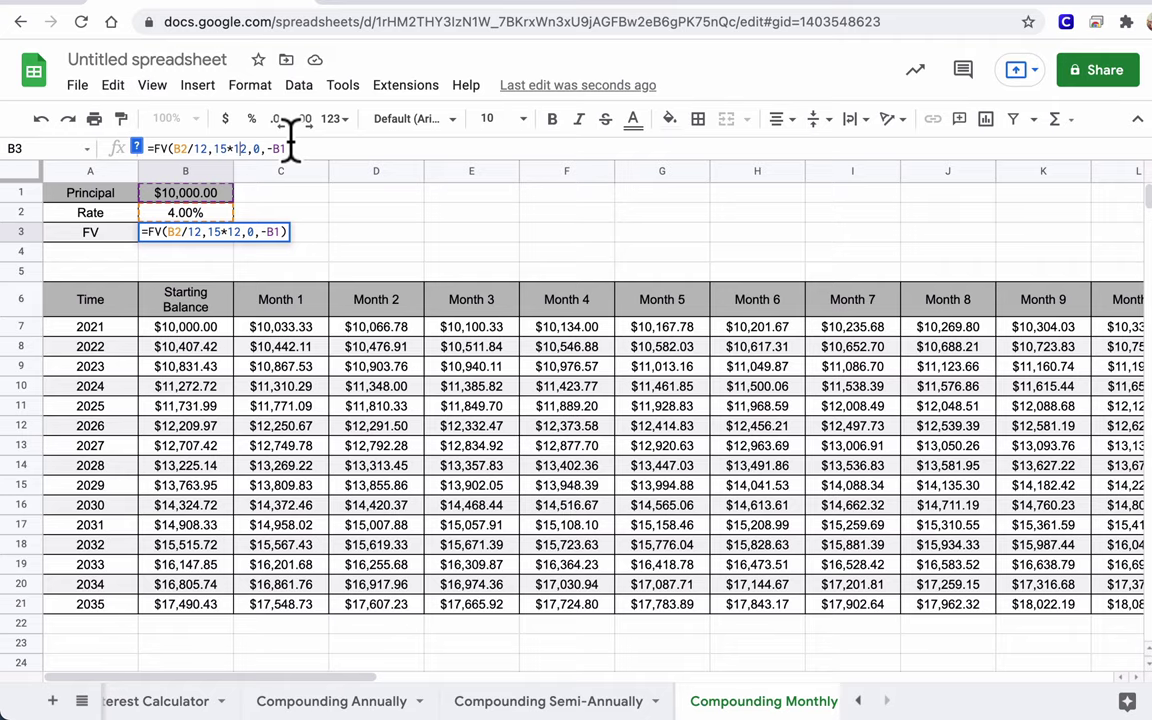
key(Return)
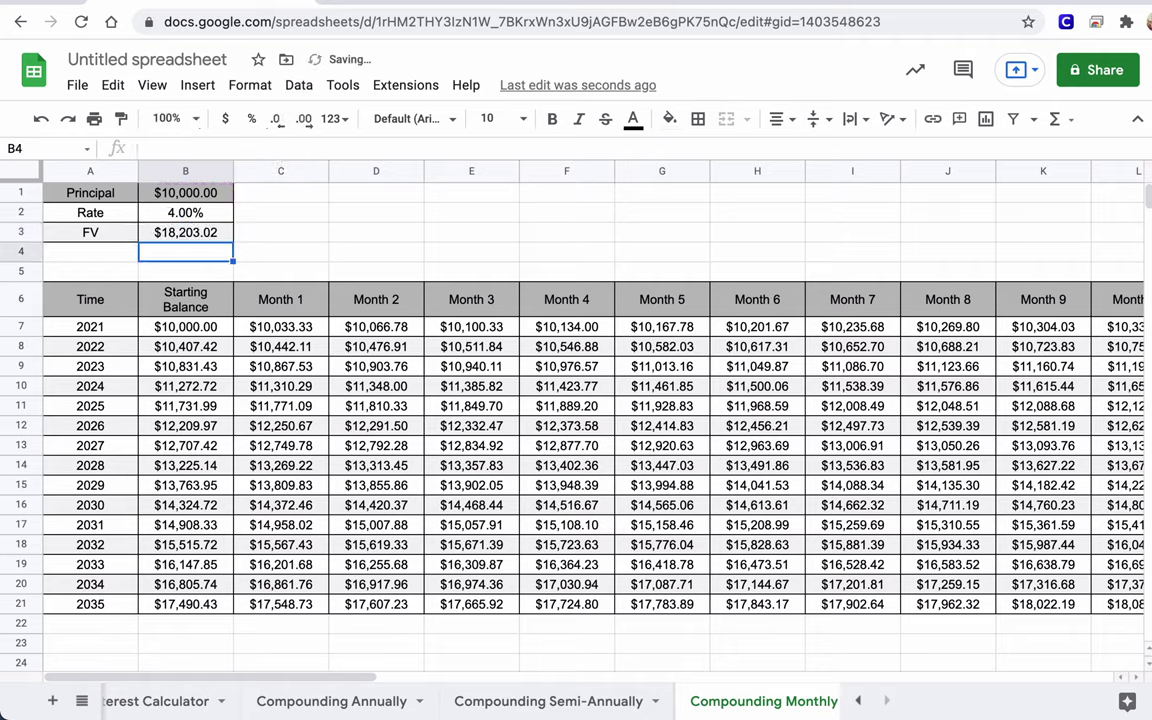
click(194, 238)
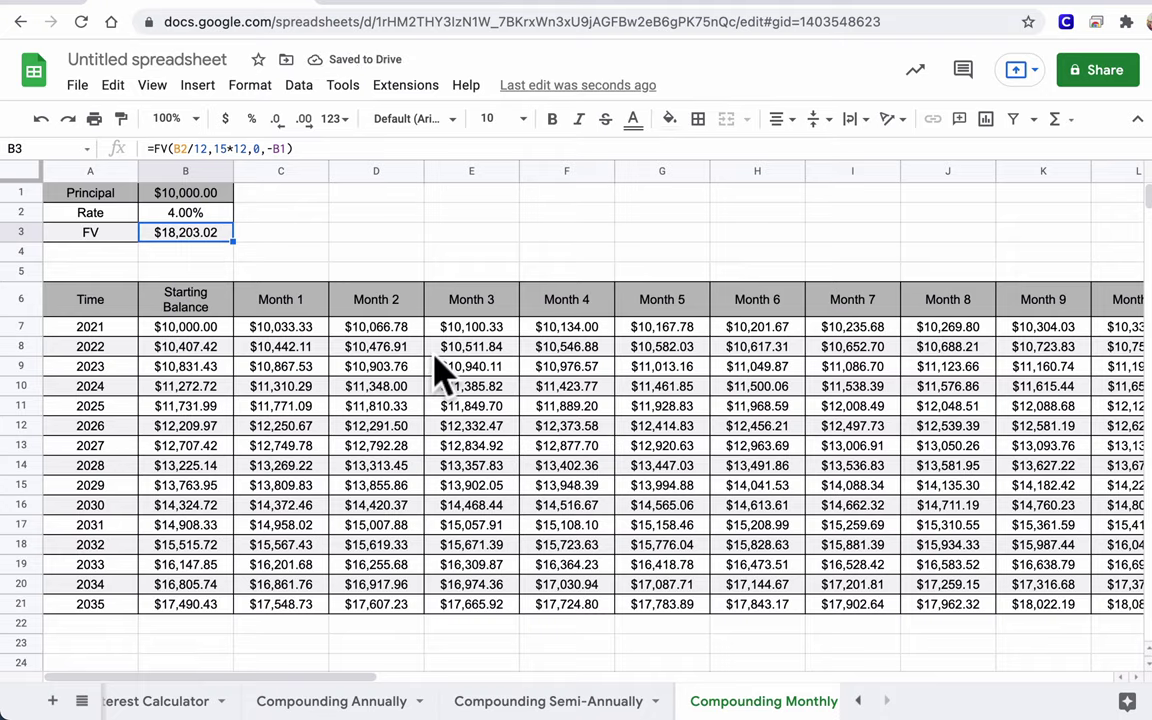
- Move the Compounding Annually chart below the table, aligned with column A
scroll(440, 375, right, 15)
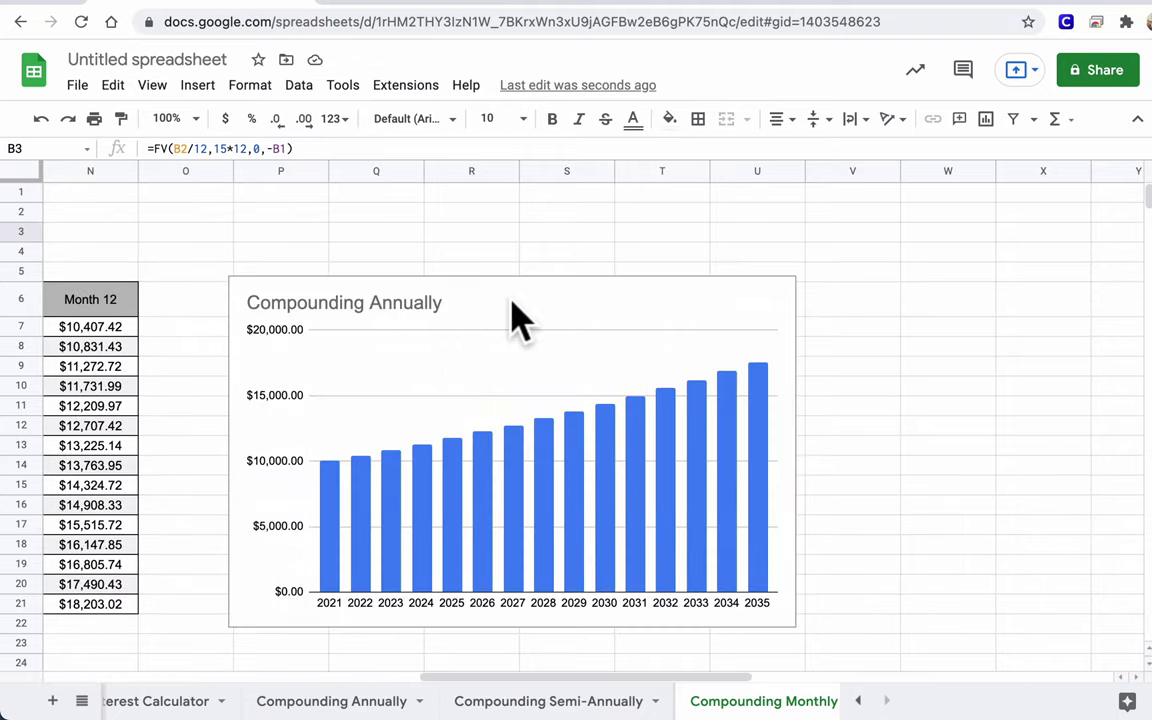
click(381, 374)
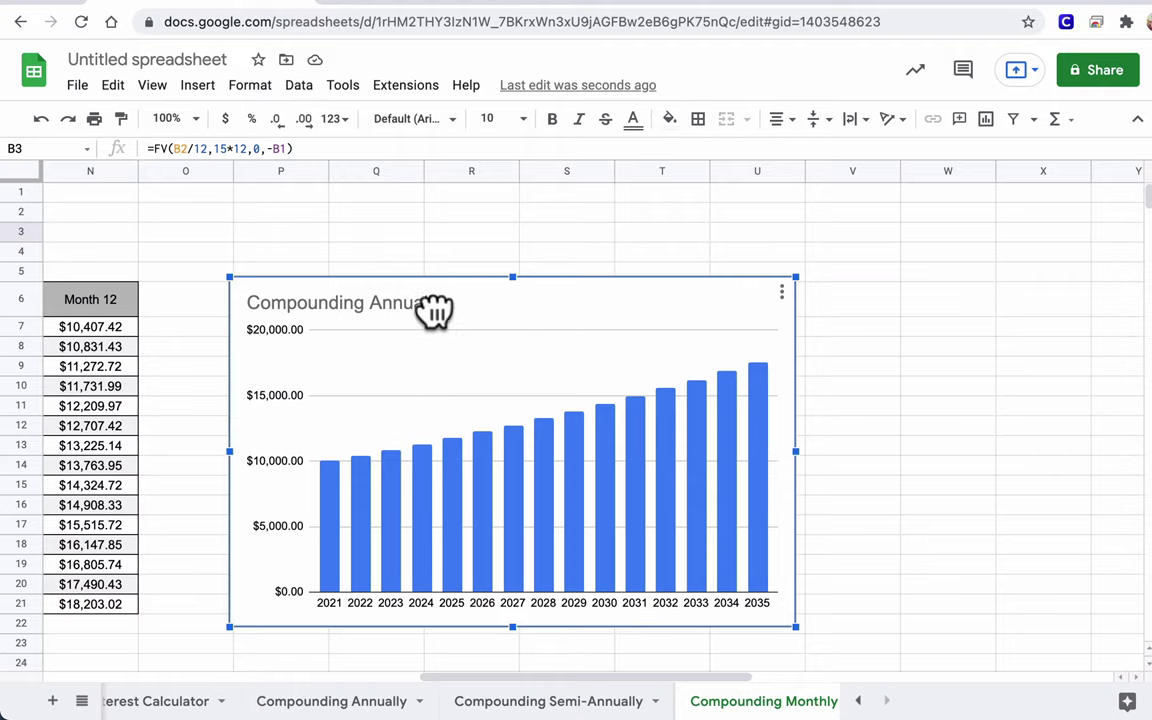
drag(432, 314, 252, 429)
scroll(265, 400, down, 1)
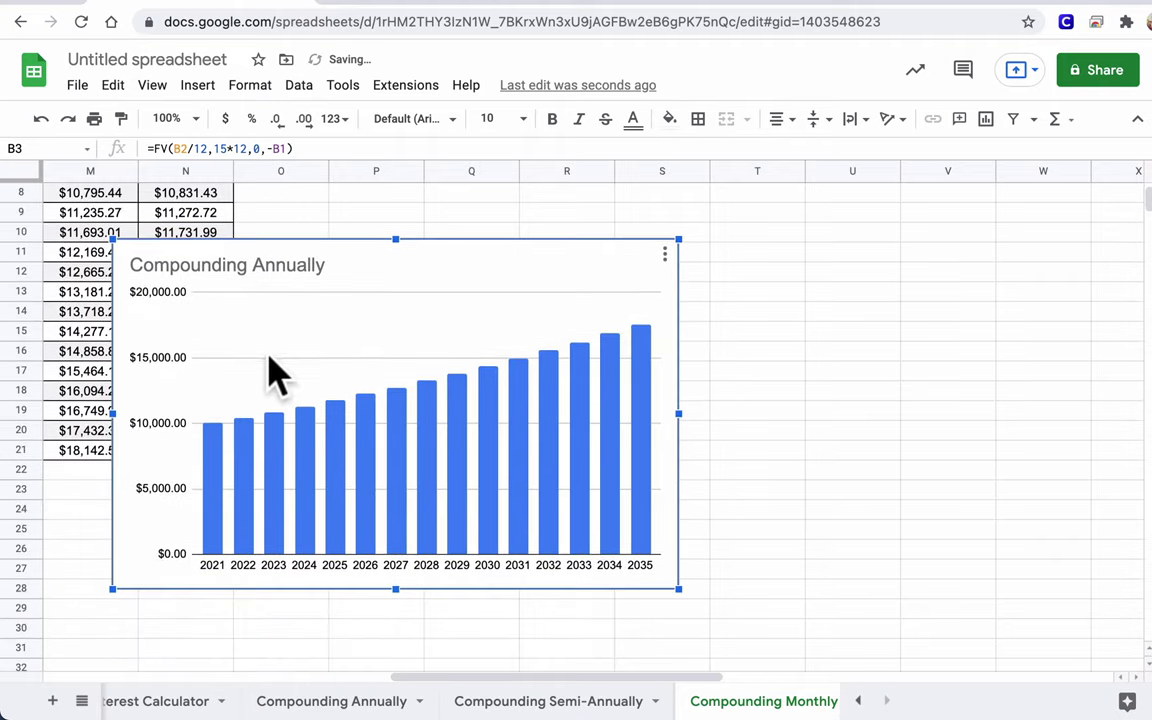
drag(367, 283, 342, 404)
scroll(342, 404, left, 8)
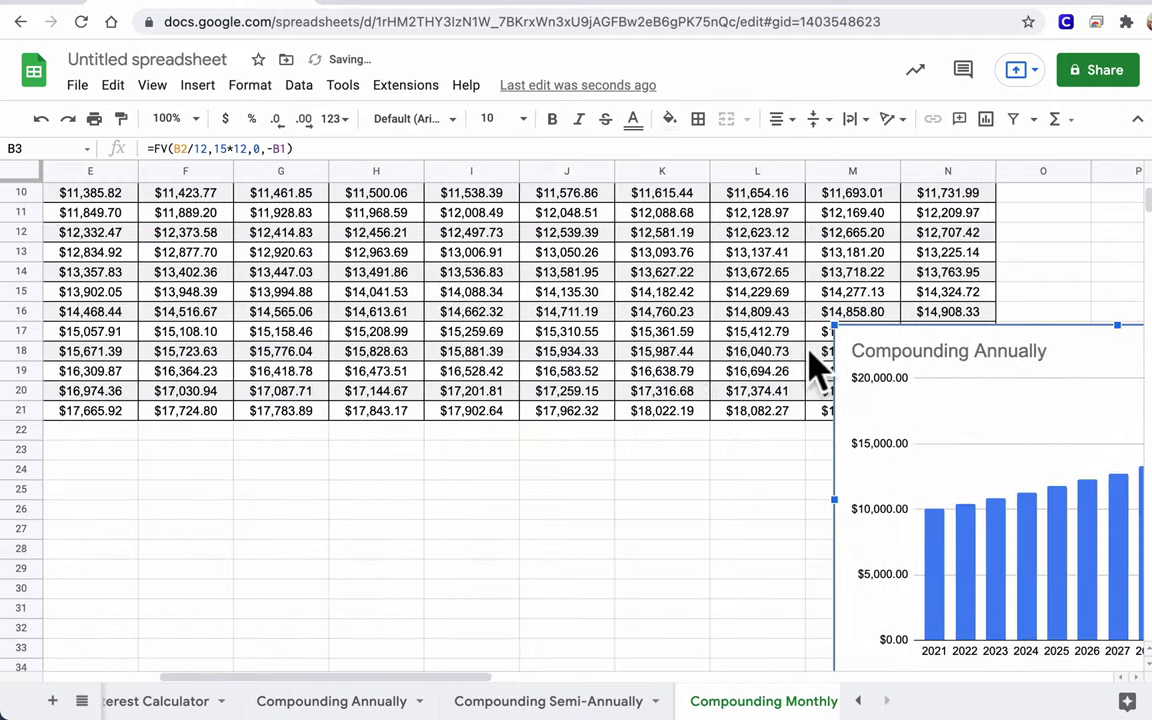
drag(1080, 385, 237, 504)
scroll(237, 504, down, 4)
scroll(237, 504, left, 2)
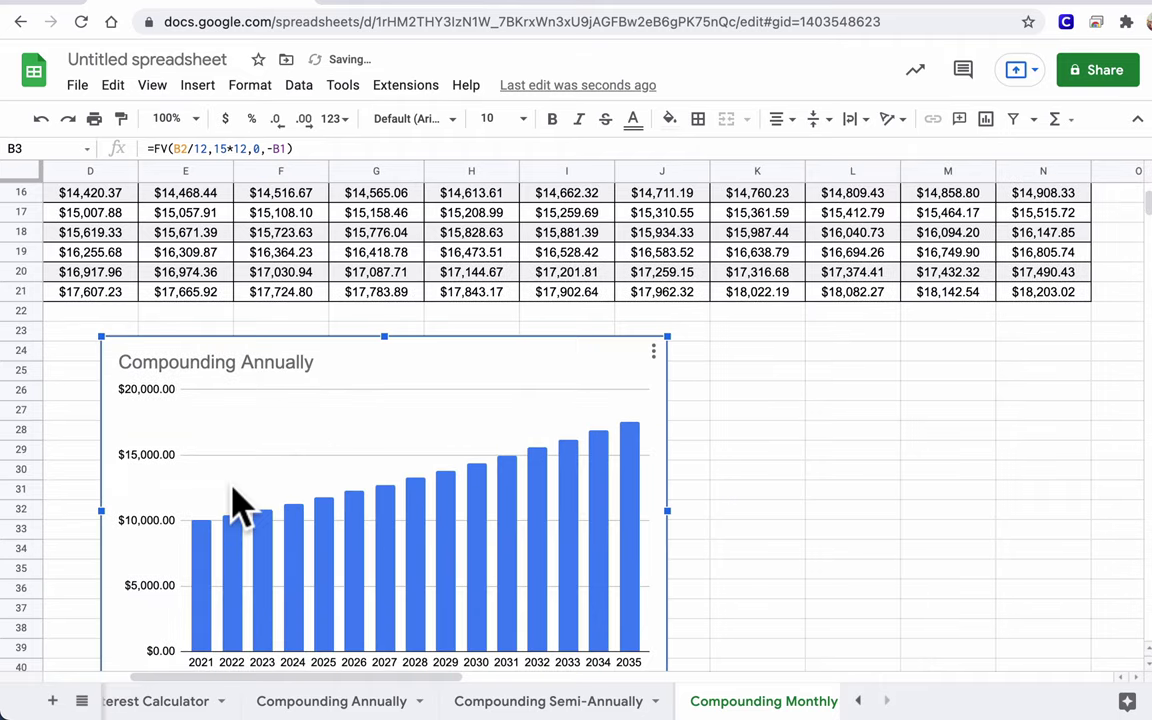
drag(465, 319, 309, 329)
scroll(309, 332, left, 2)
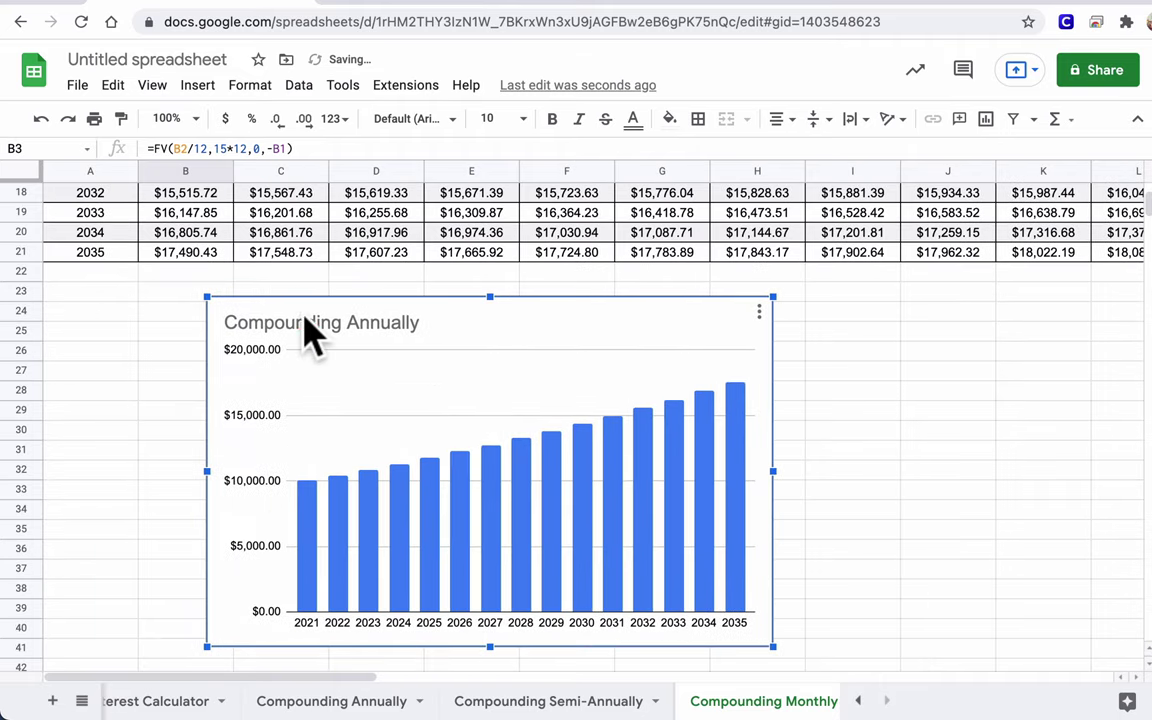
drag(548, 338, 388, 298)
- Stretch the chart's right edge out to column N
drag(612, 443, 1034, 496)
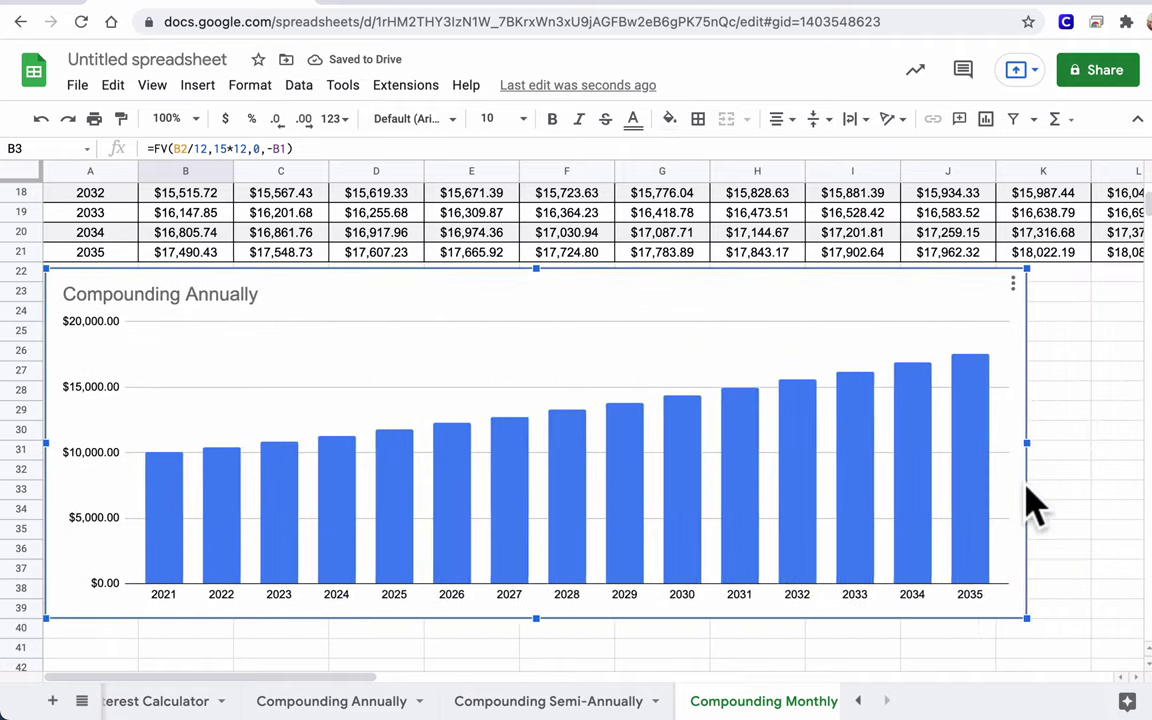
scroll(1033, 505, right, 2)
scroll(1028, 490, right, 1)
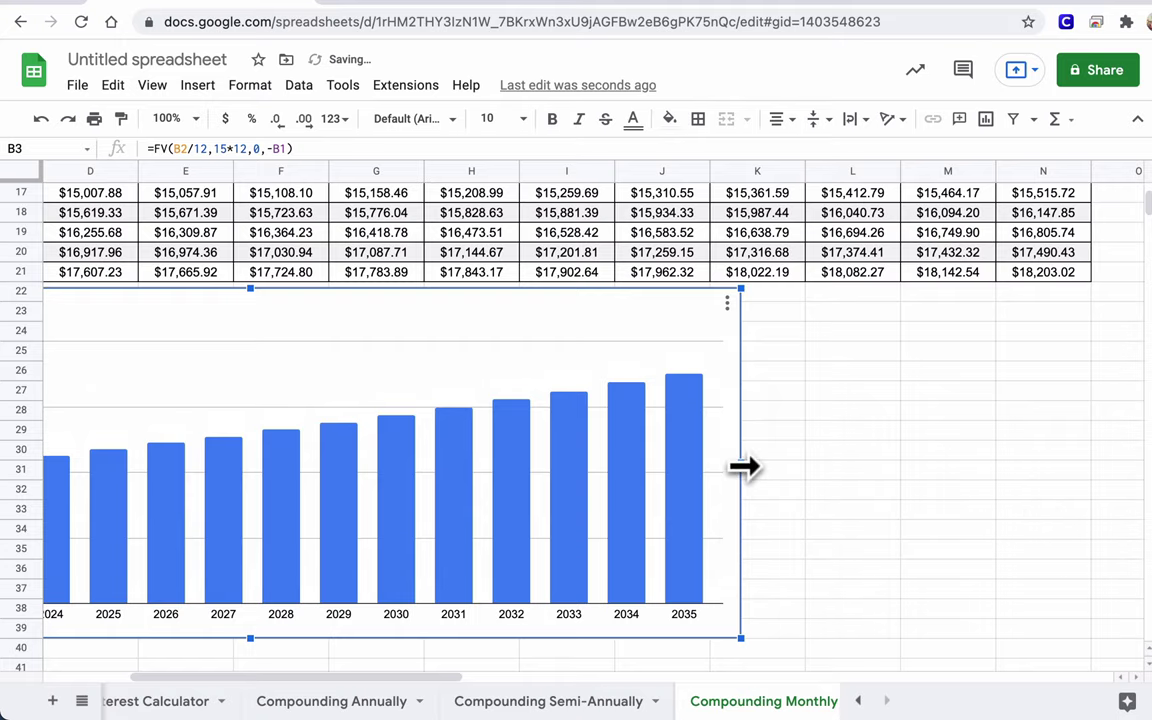
drag(741, 463, 1094, 492)
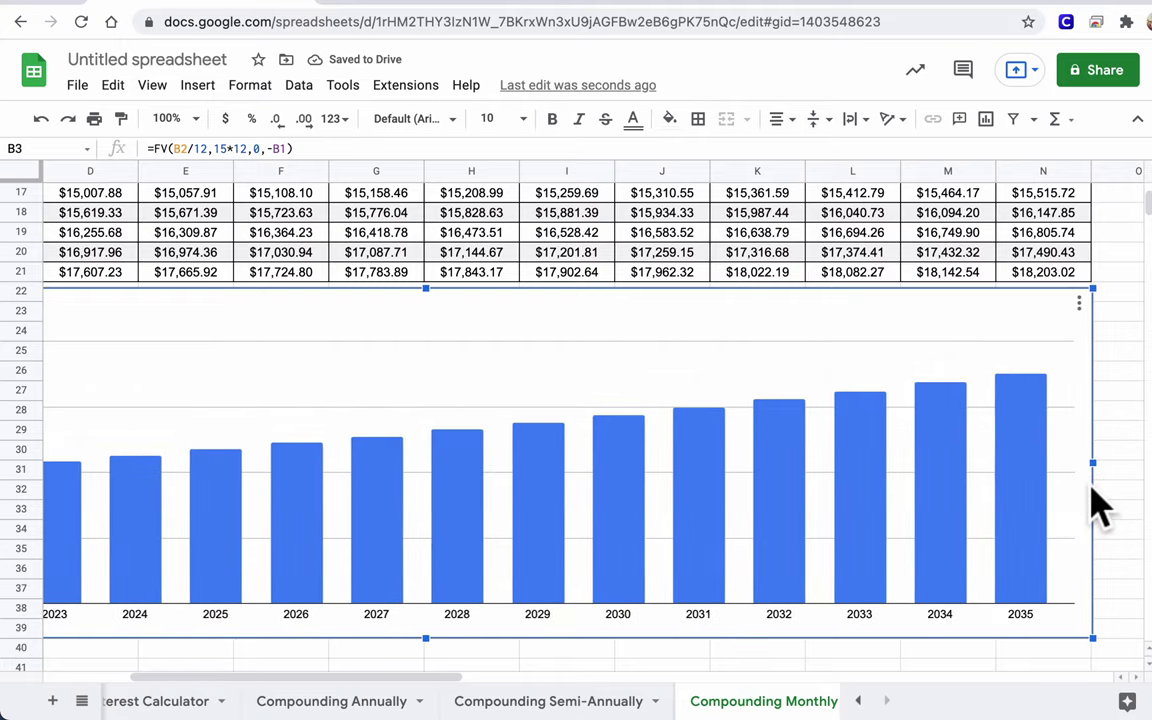
click(1079, 303)
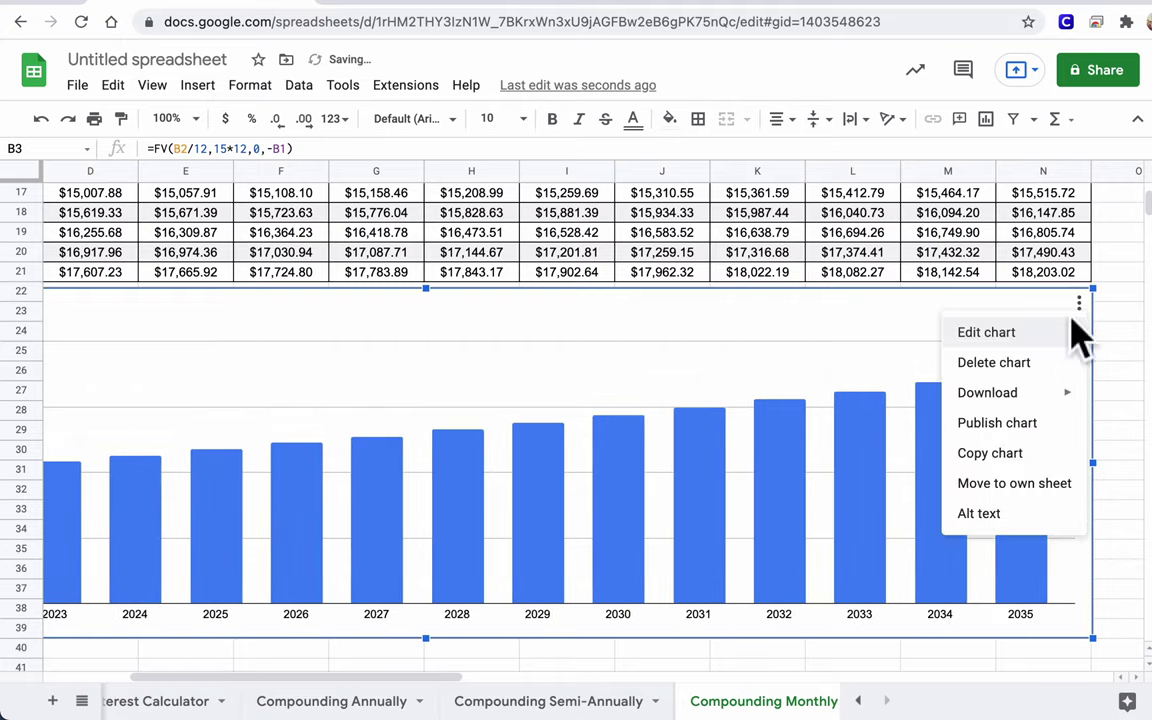
- Open Edit chart to show the column chart's range A6:N22, Time x-axis and Month 1 series
click(990, 333)
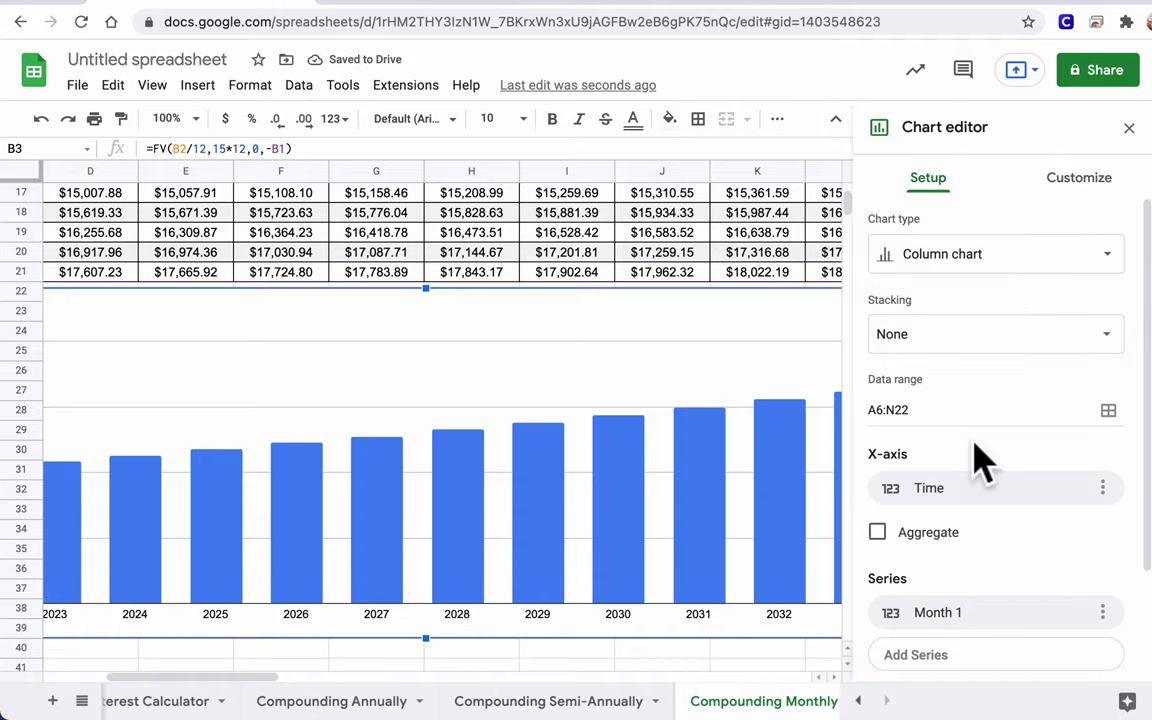
scroll(580, 480, up, 5)
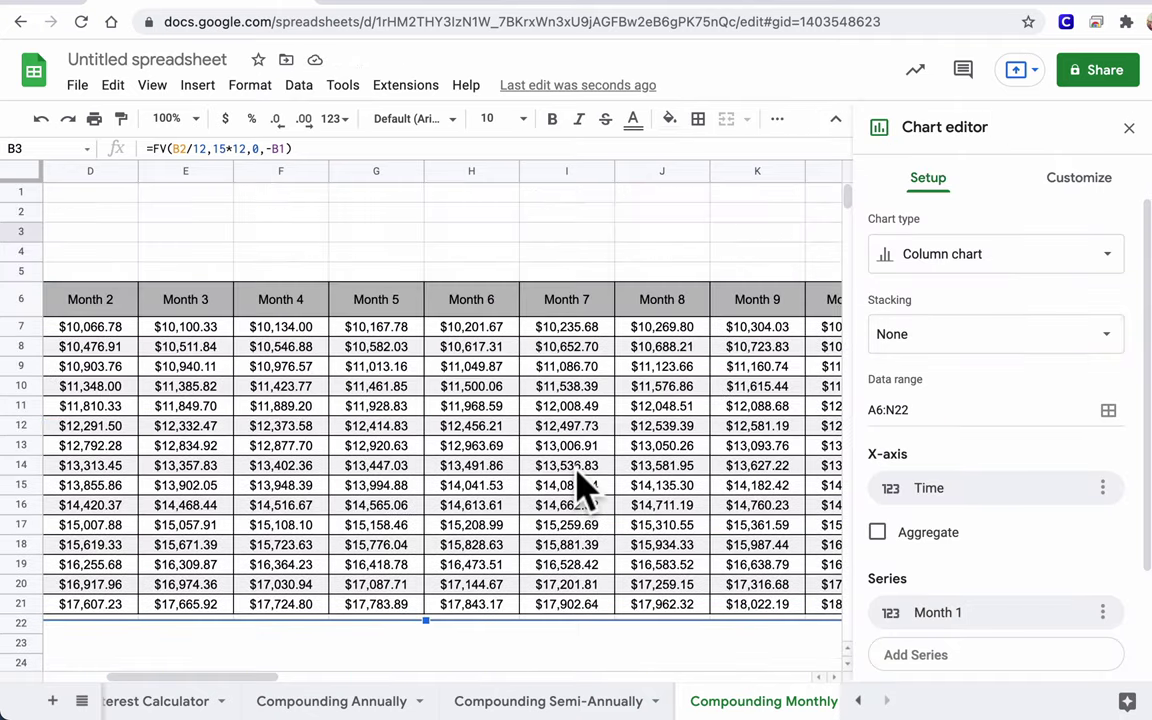
scroll(585, 487, left, 3)
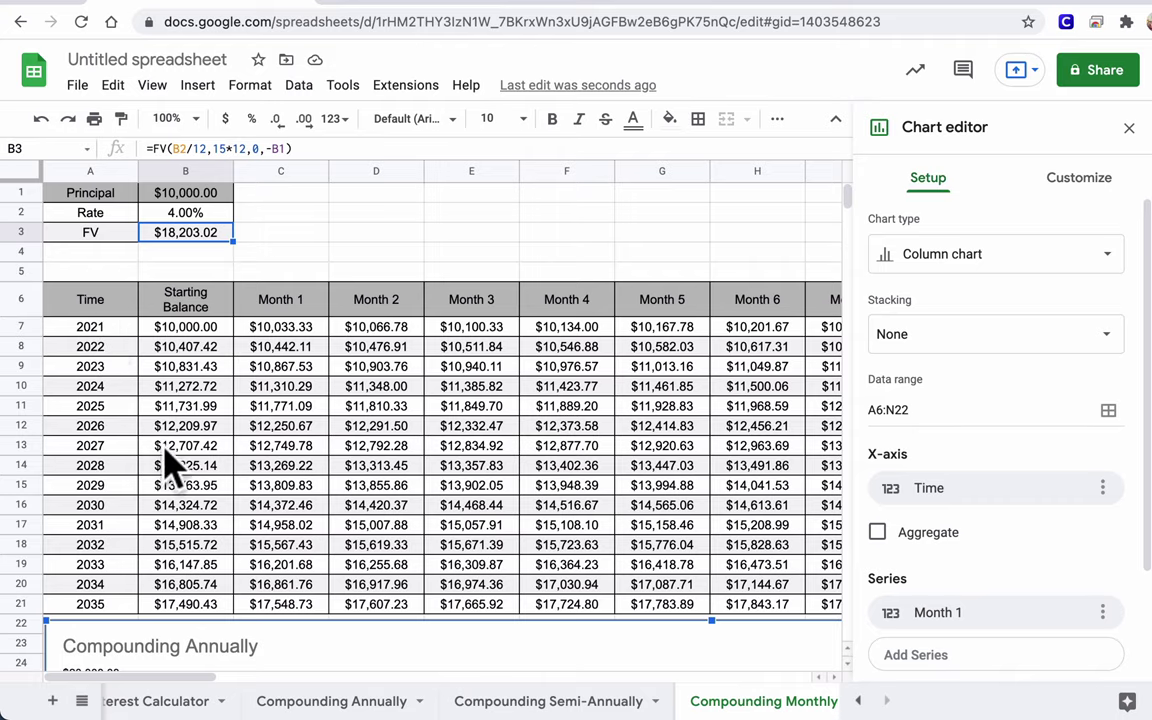
scroll(252, 500, right, 7)
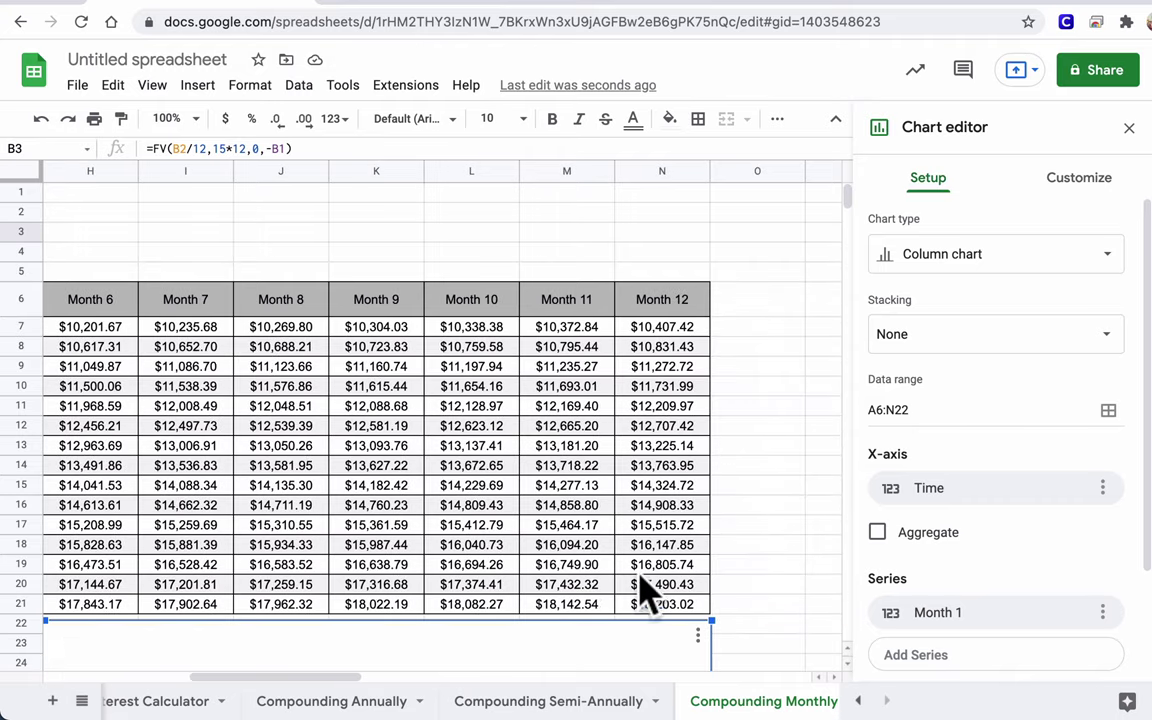
scroll(425, 545, left, 10)
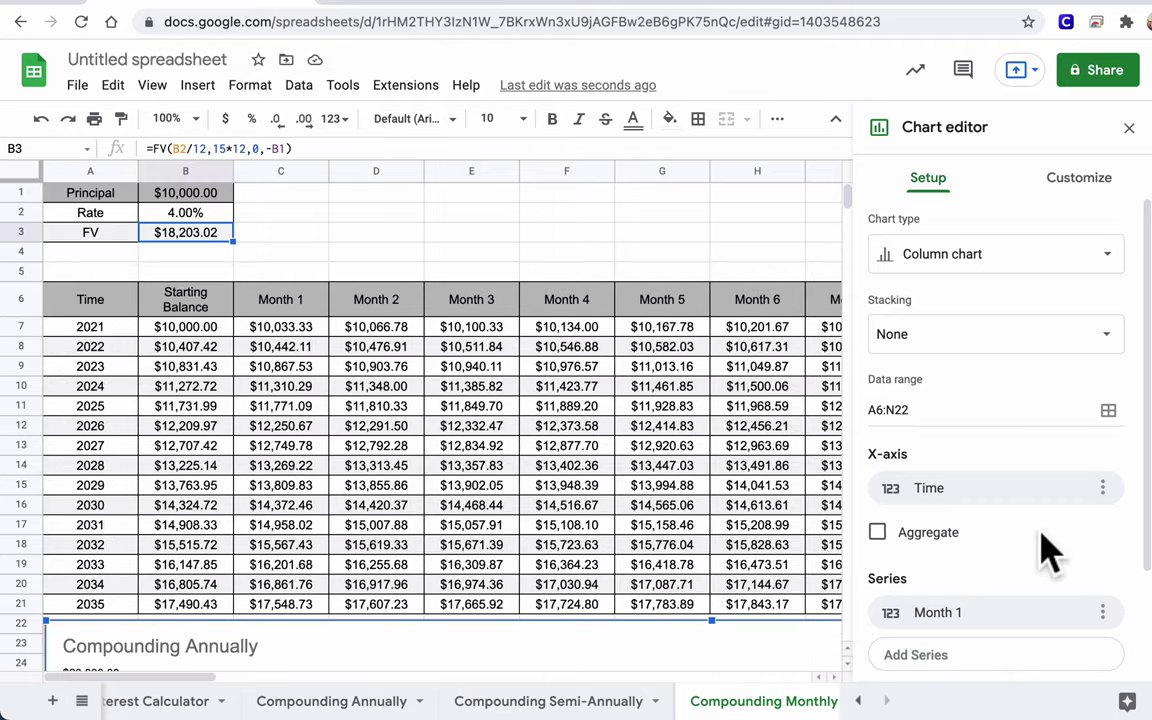
scroll(1045, 545, down, 3)
- Add Month 2, Month 3, Month 4 and Month 5 as chart series
click(972, 530)
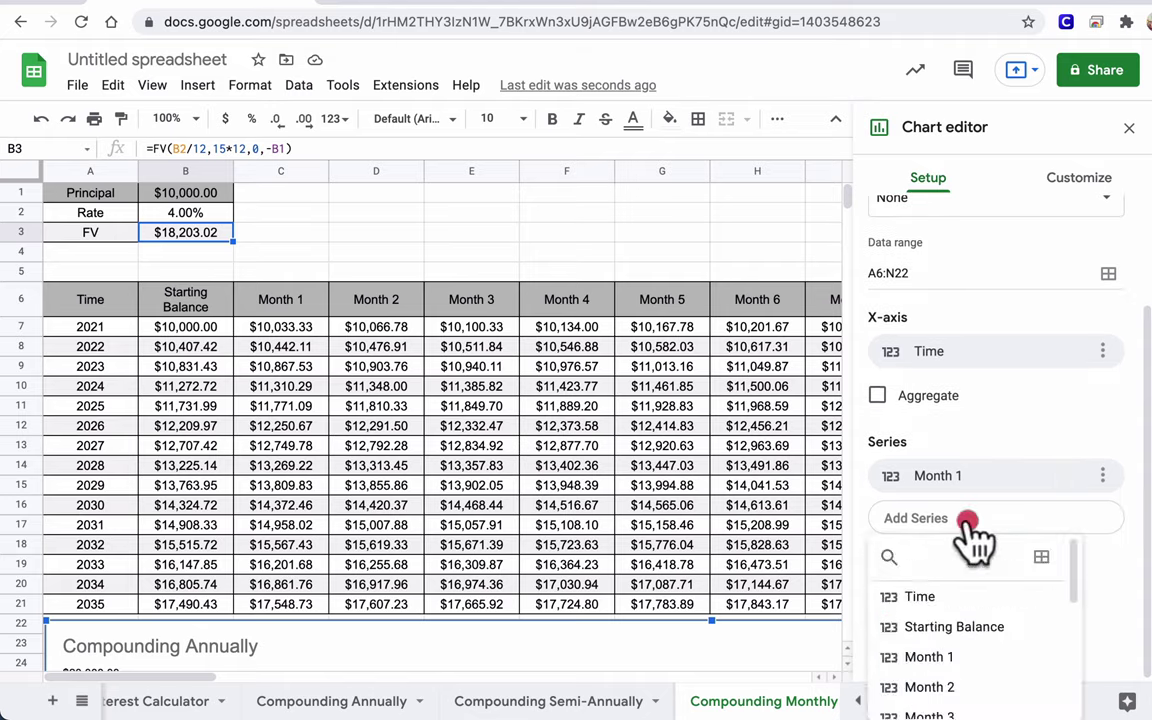
scroll(945, 630, down, 2)
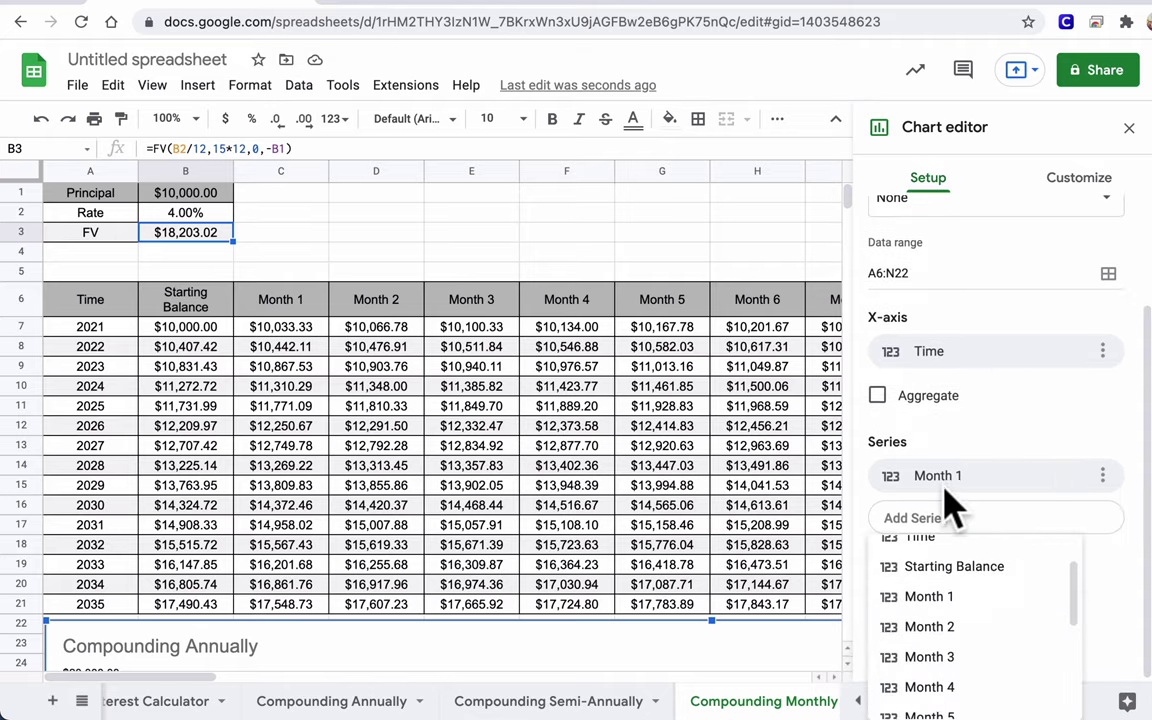
click(918, 628)
scroll(645, 573, down, 5)
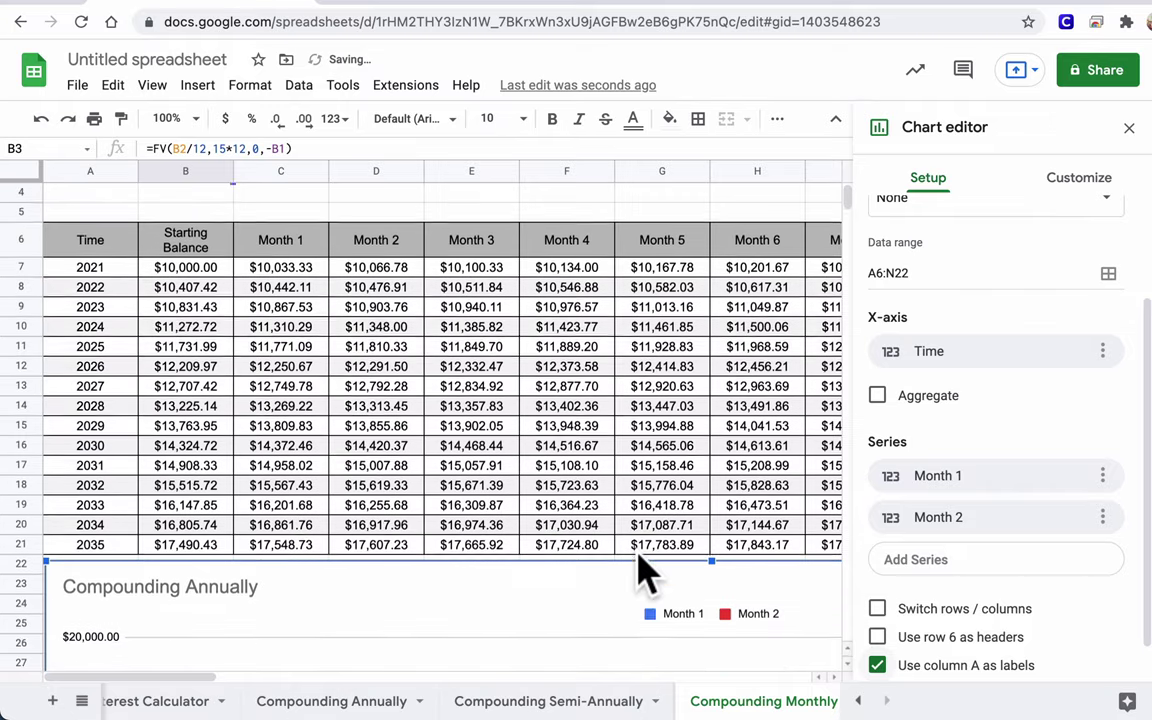
scroll(645, 573, down, 1)
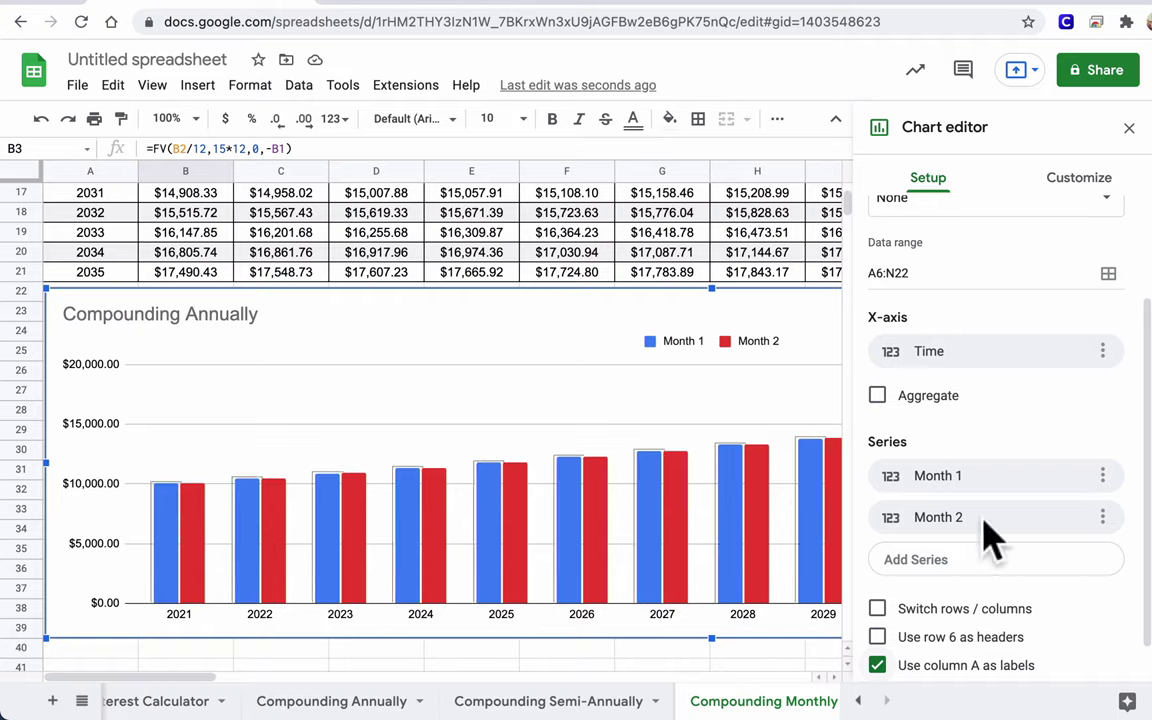
click(905, 565)
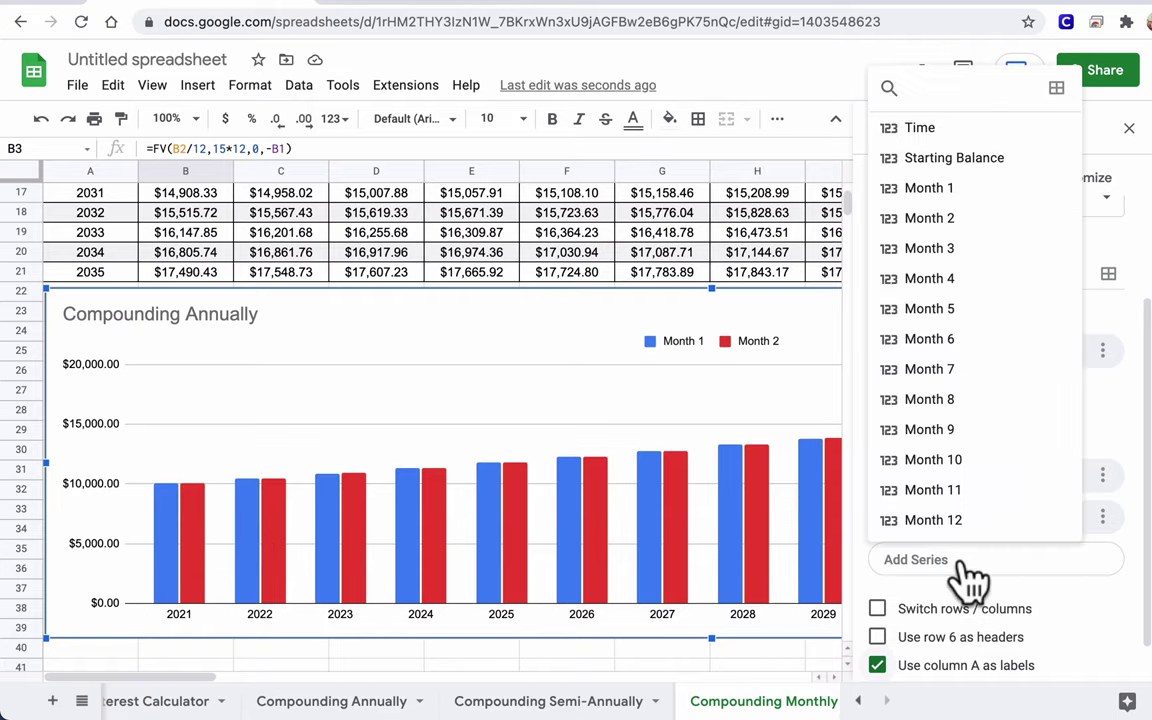
click(955, 250)
click(902, 605)
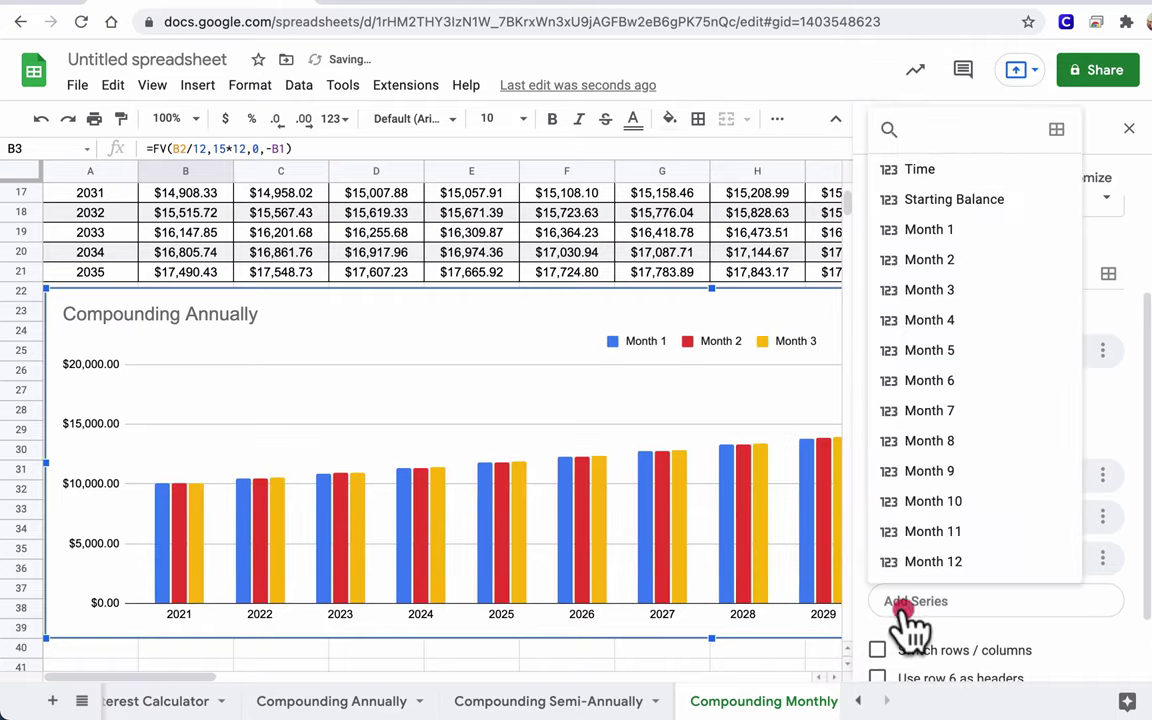
click(893, 319)
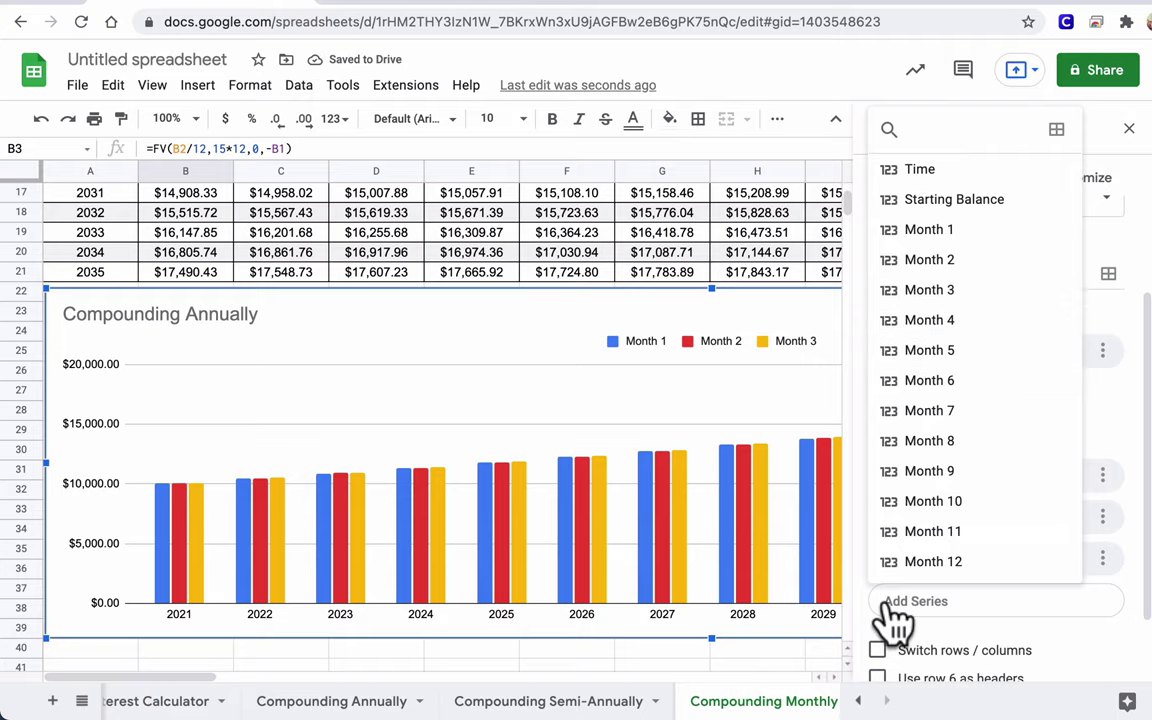
click(920, 322)
click(903, 640)
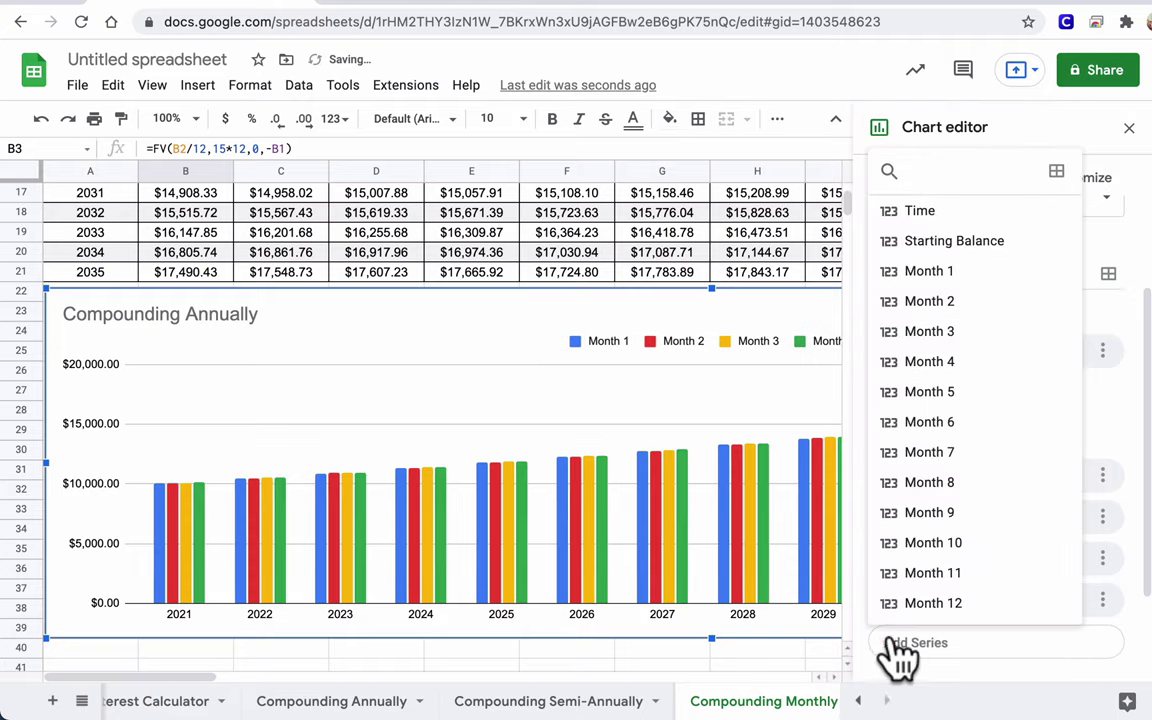
click(858, 395)
- Add Month 6, Month 7, Month 8 and Month 9 as chart series
scroll(920, 440, down, 1)
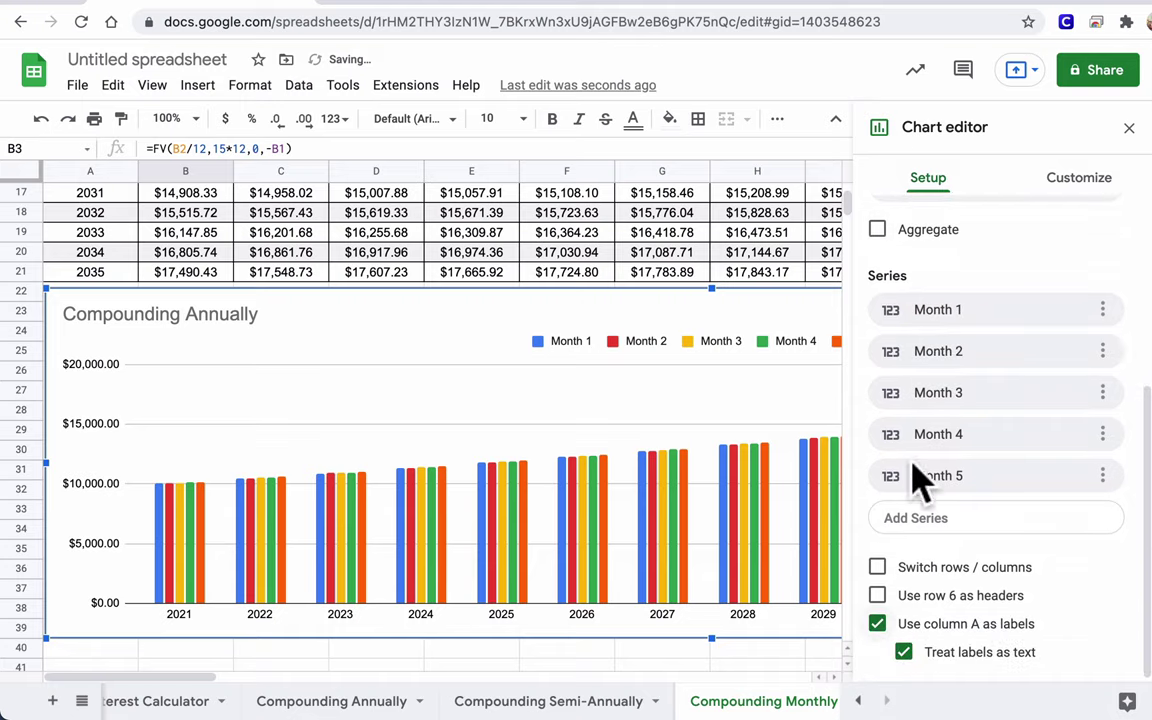
click(892, 518)
scroll(910, 575, down, 3)
scroll(912, 578, down, 1)
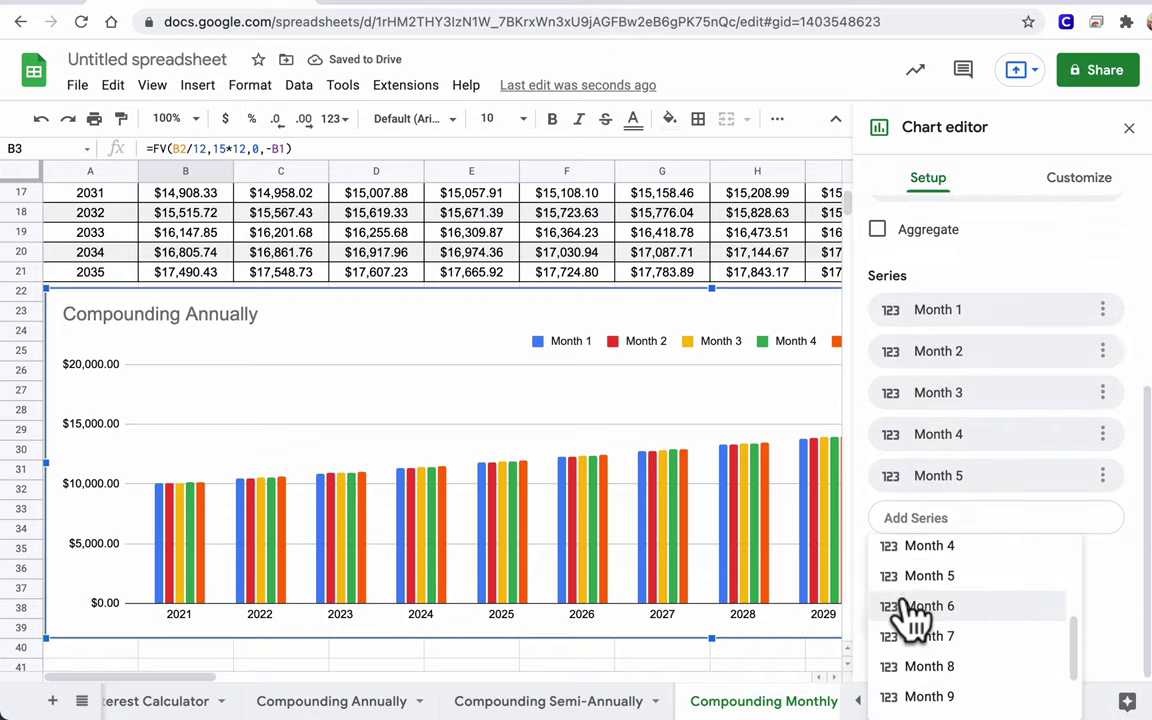
click(913, 610)
click(915, 562)
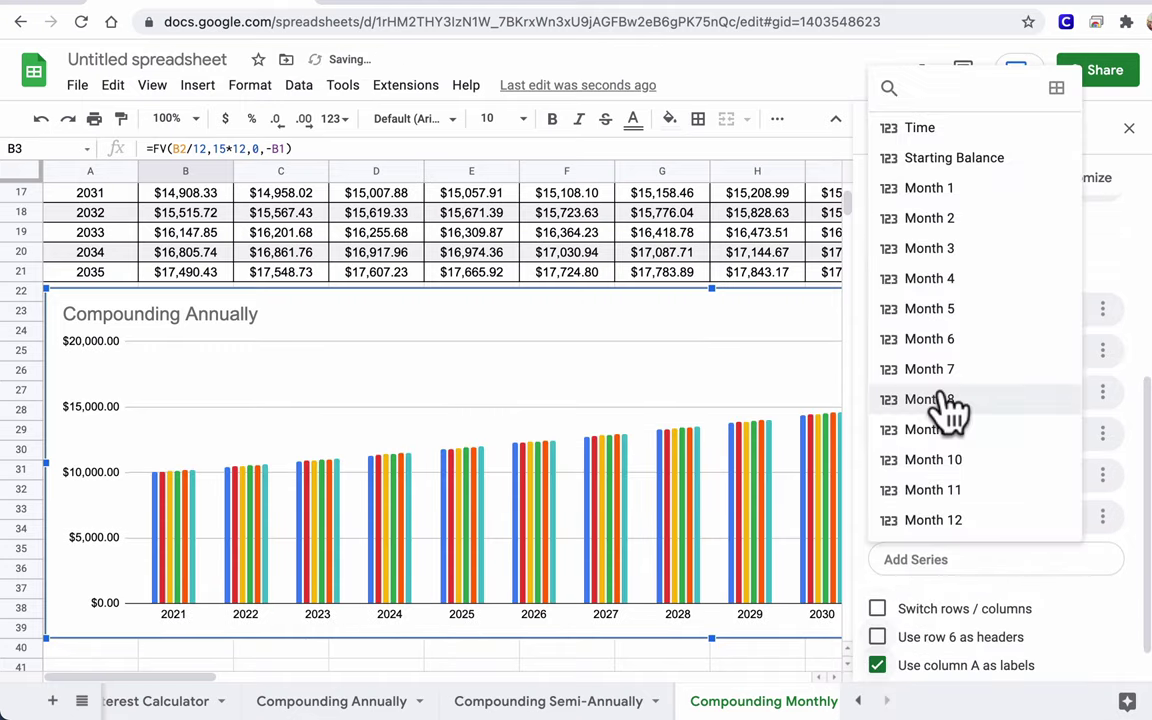
click(950, 370)
click(915, 601)
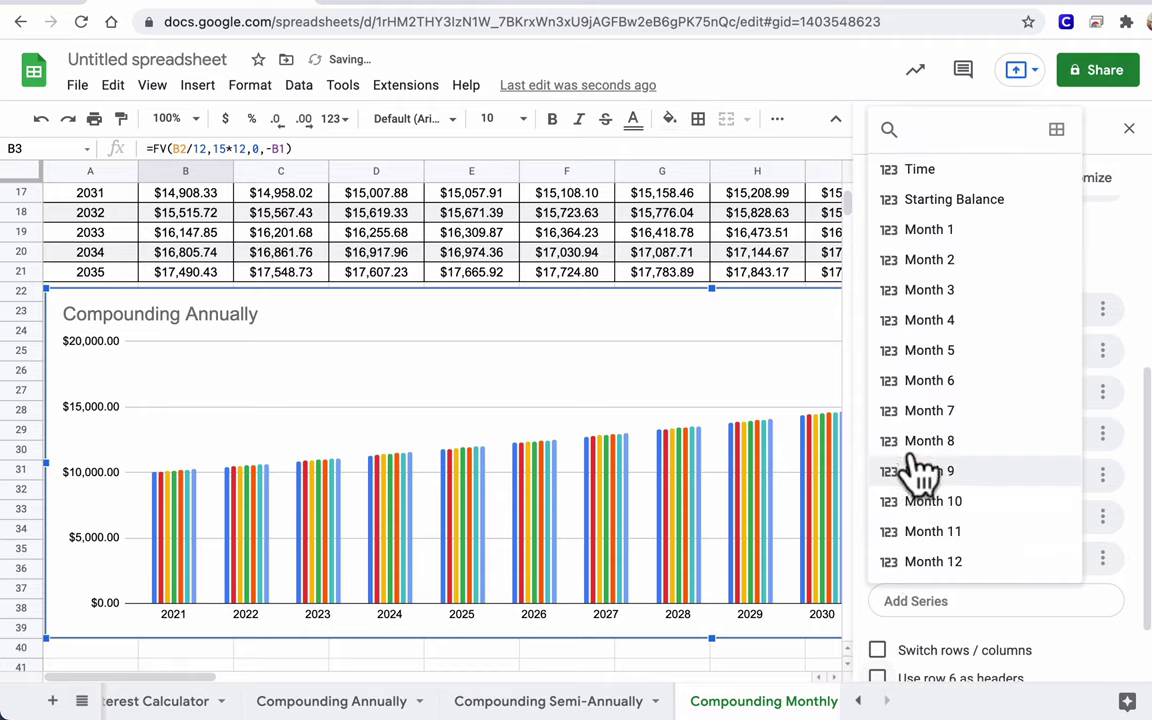
click(918, 440)
click(910, 640)
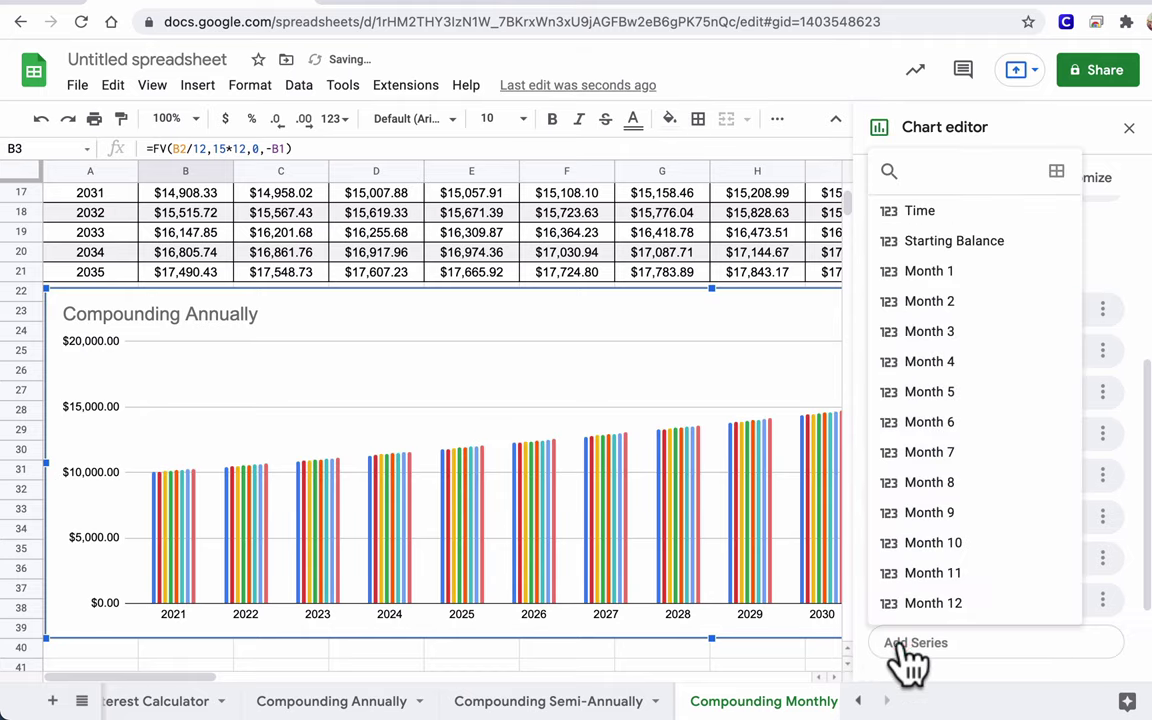
click(920, 512)
- Add Month 10, Month 11 and Month 12 as series, then close the chart editor
scroll(922, 518, down, 3)
click(913, 520)
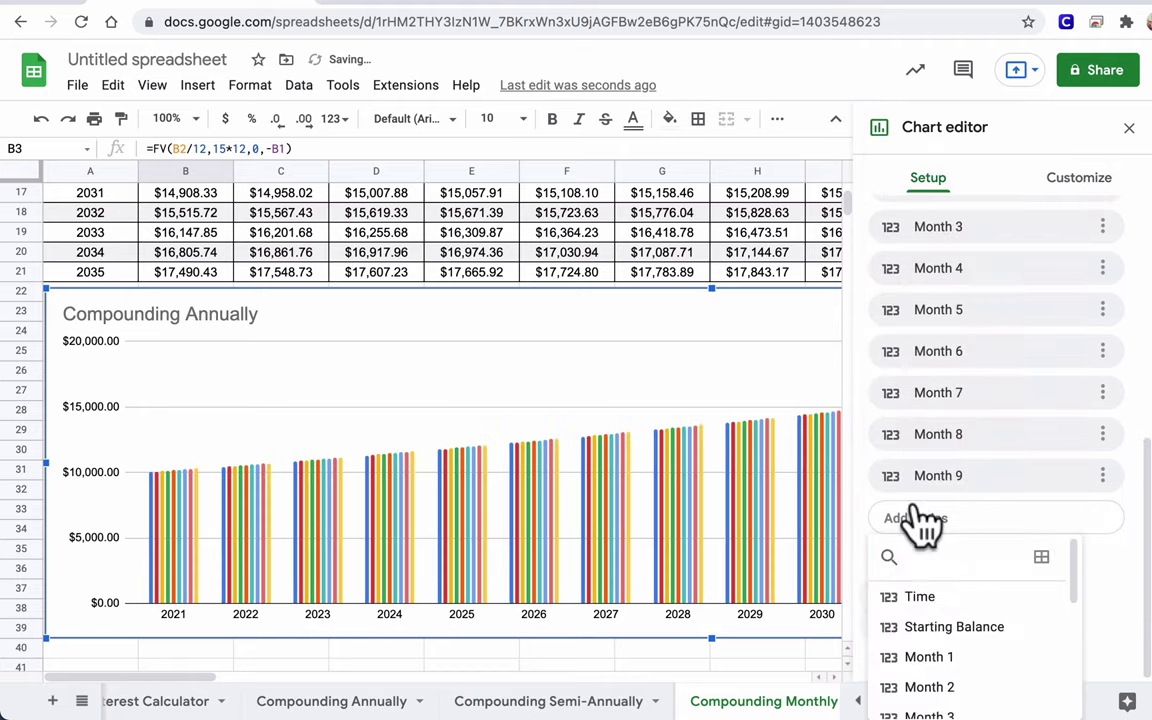
scroll(915, 590, down, 4)
click(913, 658)
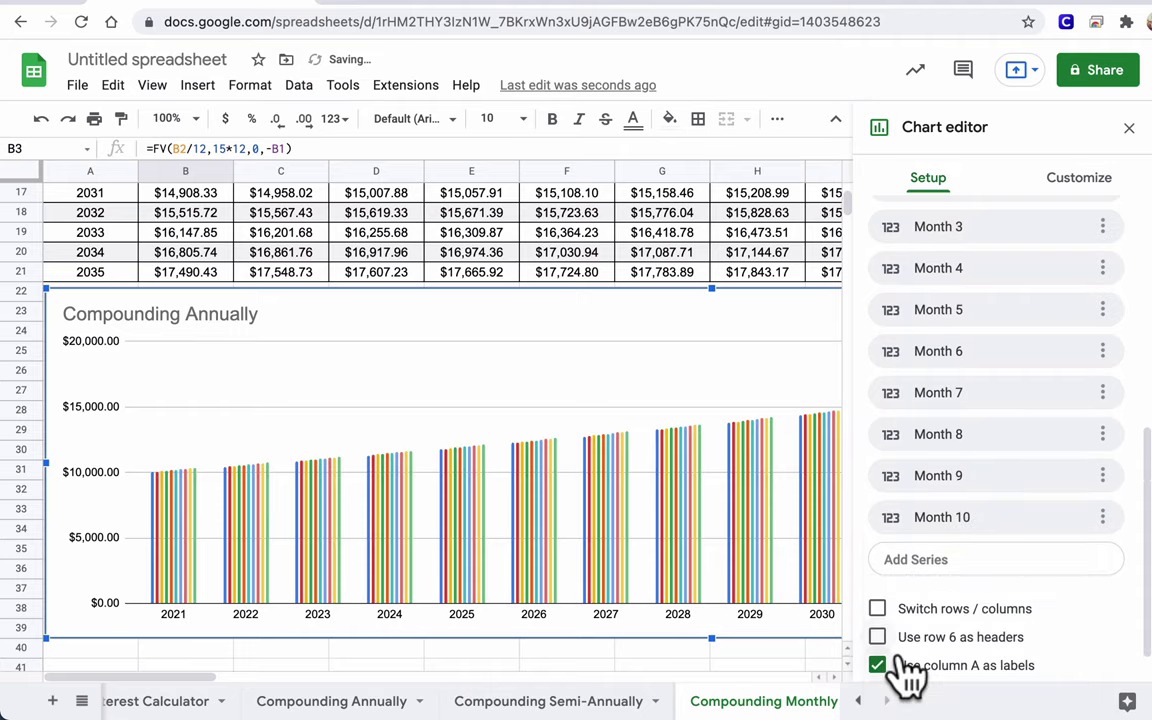
click(926, 562)
click(945, 489)
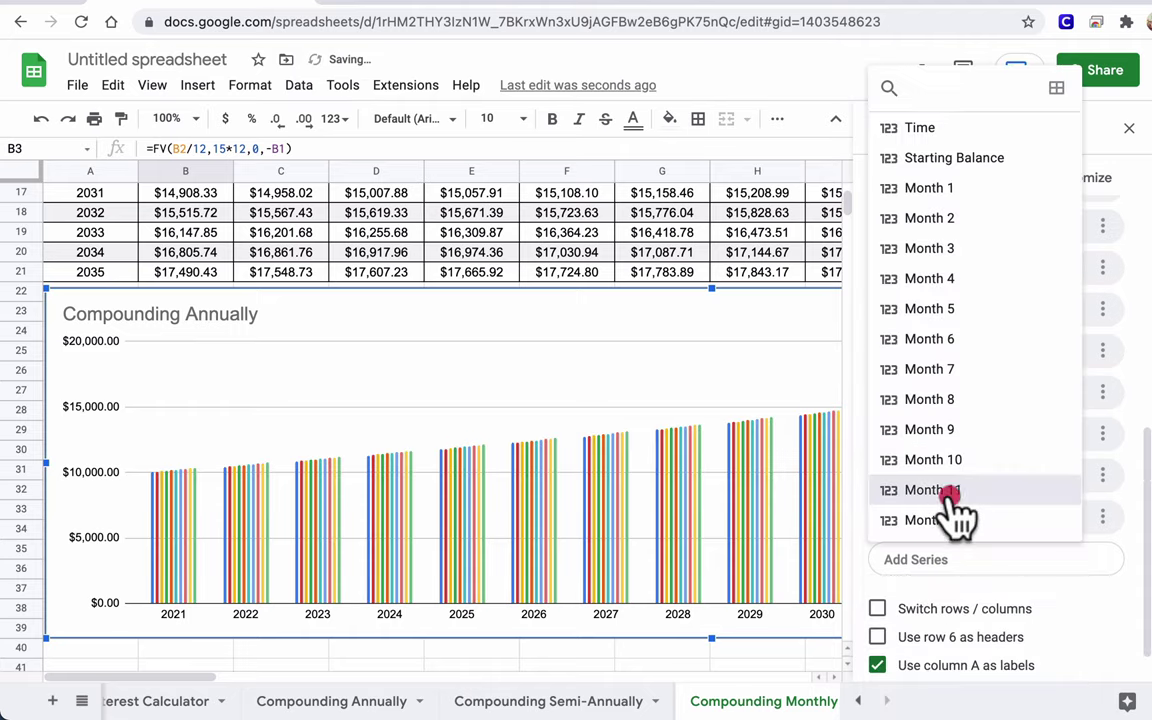
click(938, 605)
click(935, 563)
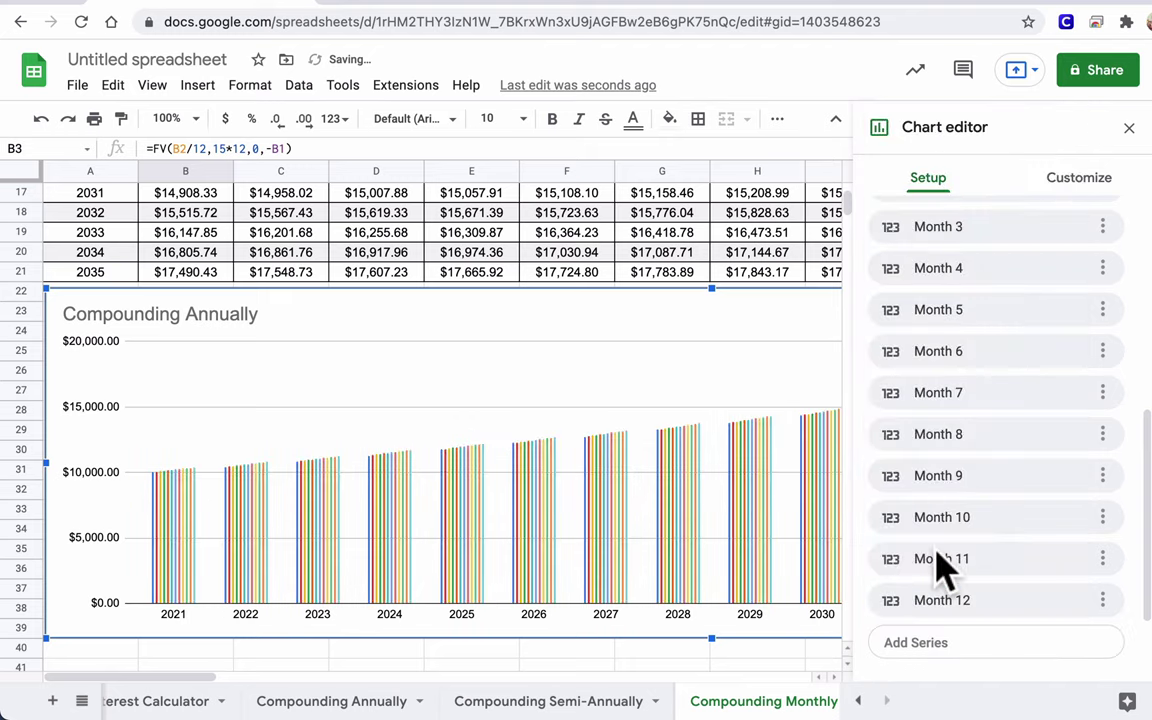
click(1129, 129)
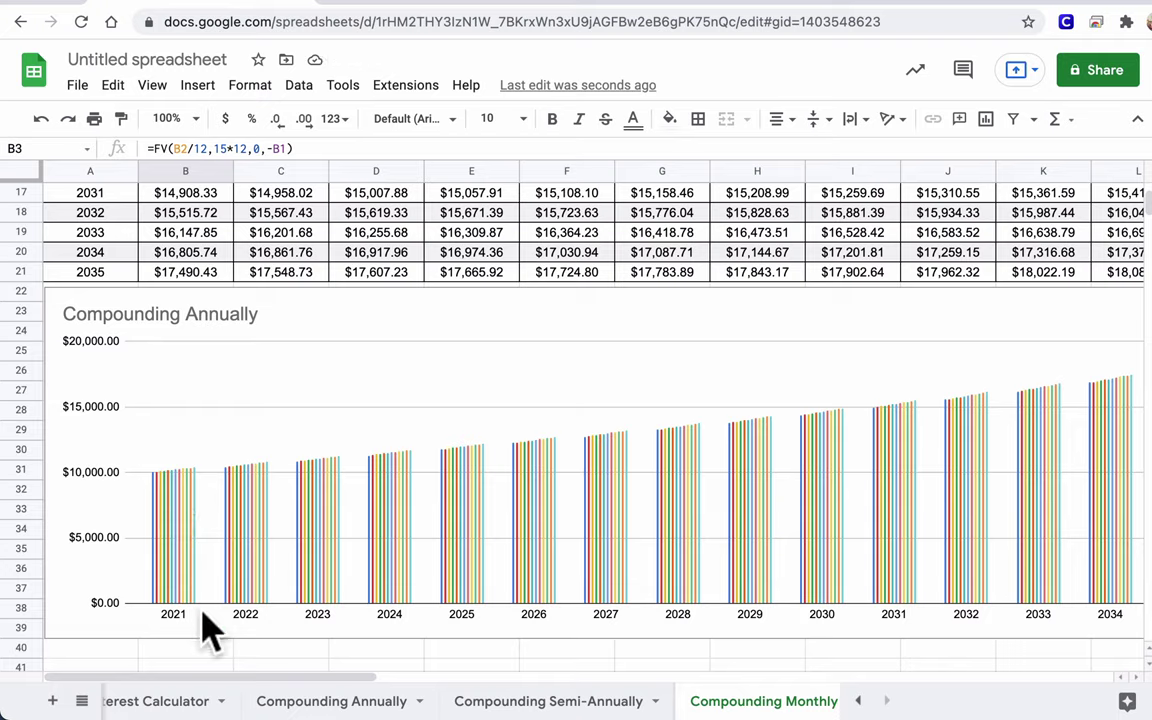
click(152, 478)
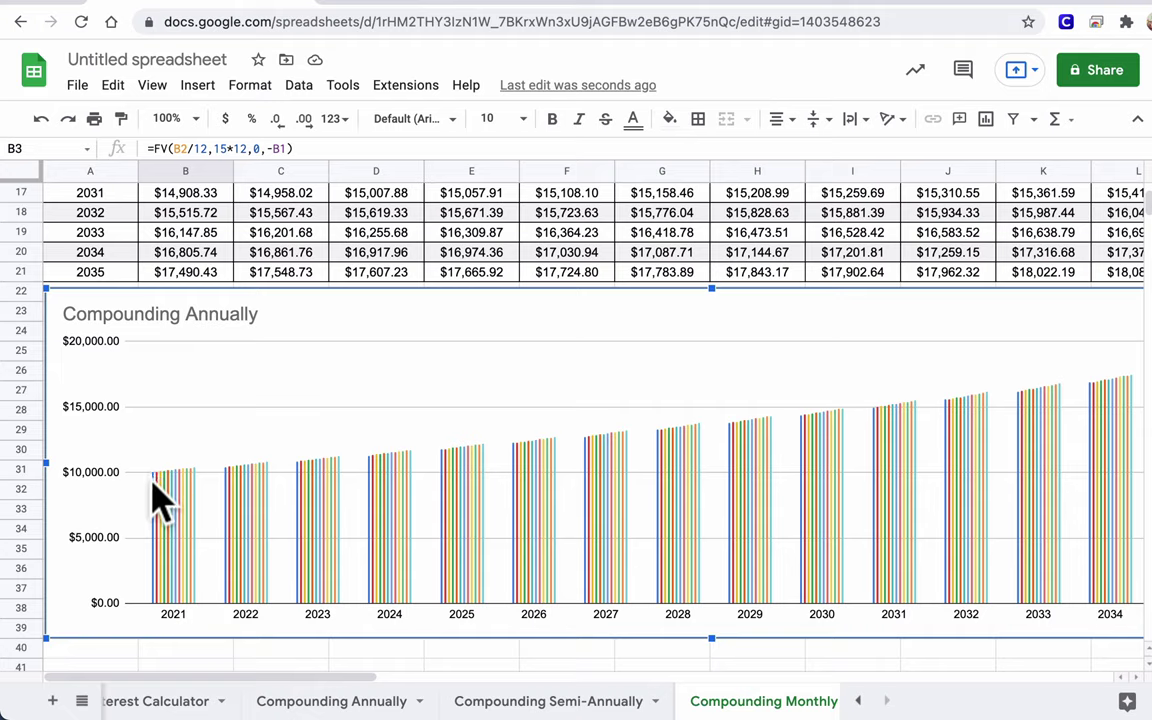
click(153, 474)
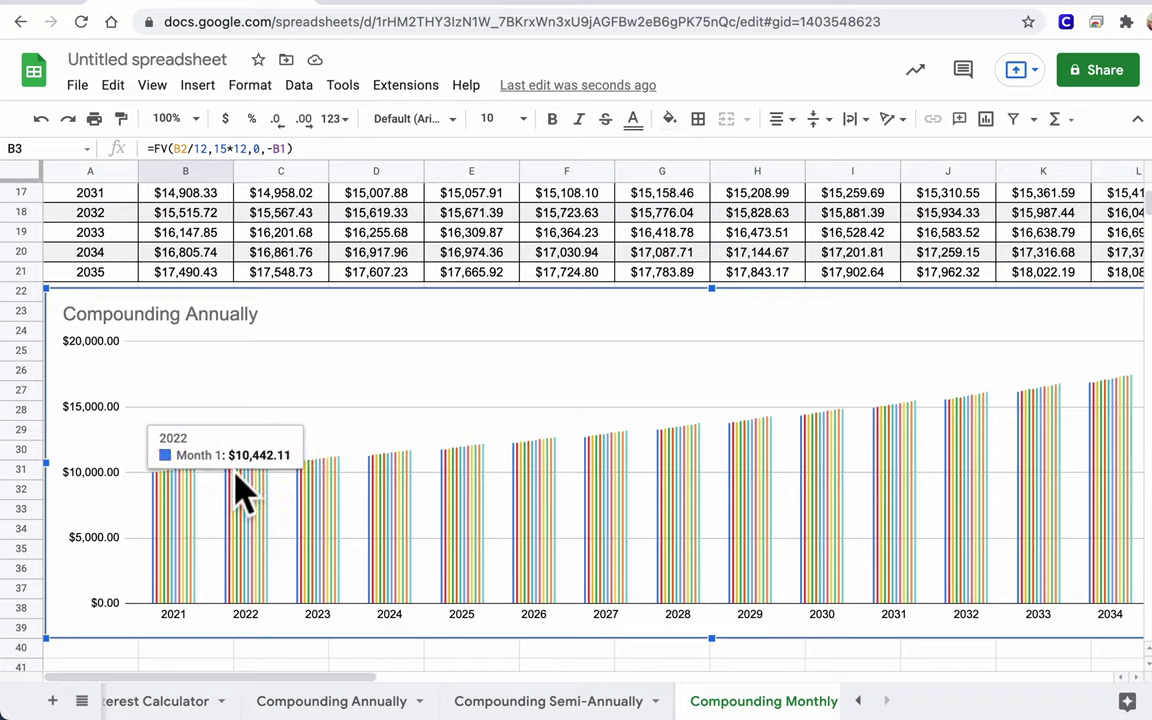
scroll(280, 490, up, 5)
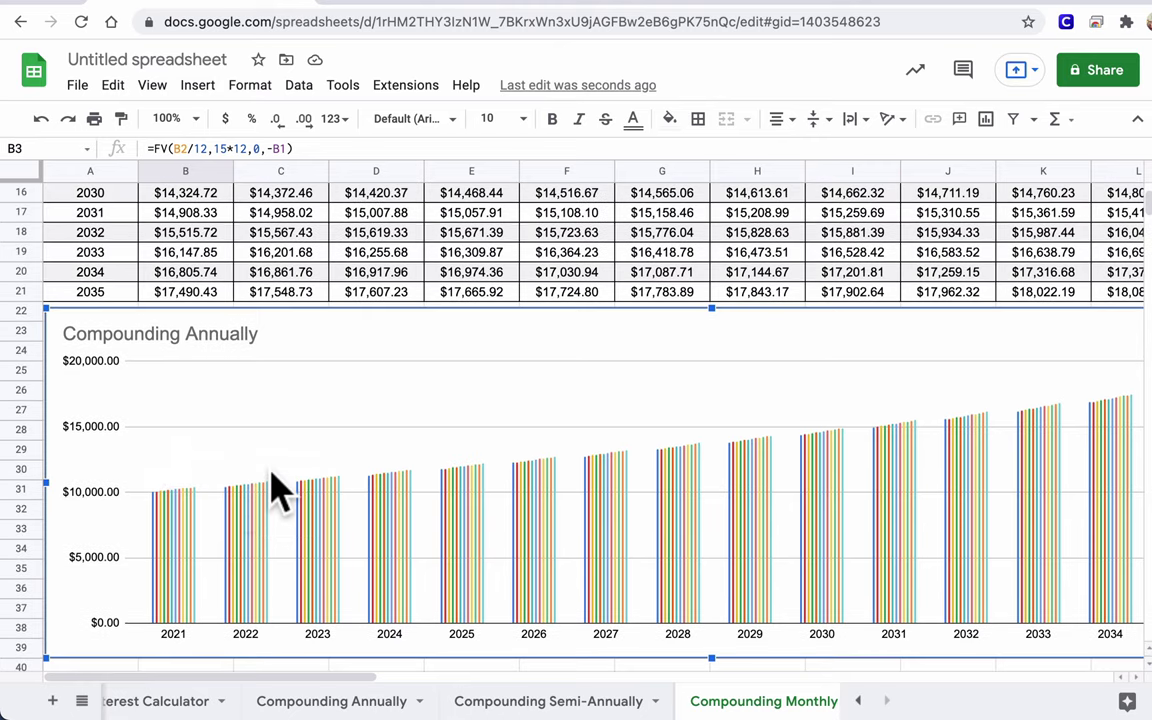
scroll(280, 490, up, 5)
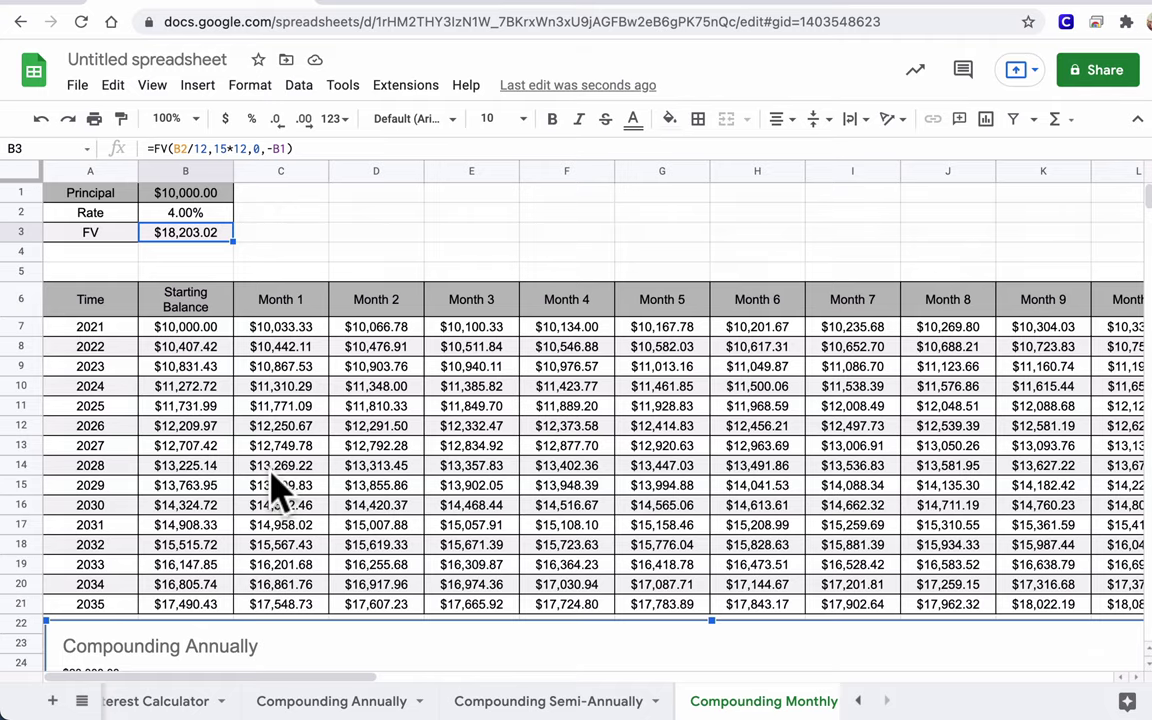
- Retitle the spreadsheet as the owner's name plus 's Compound Interest Calculator'
click(100, 59)
text(Shau)
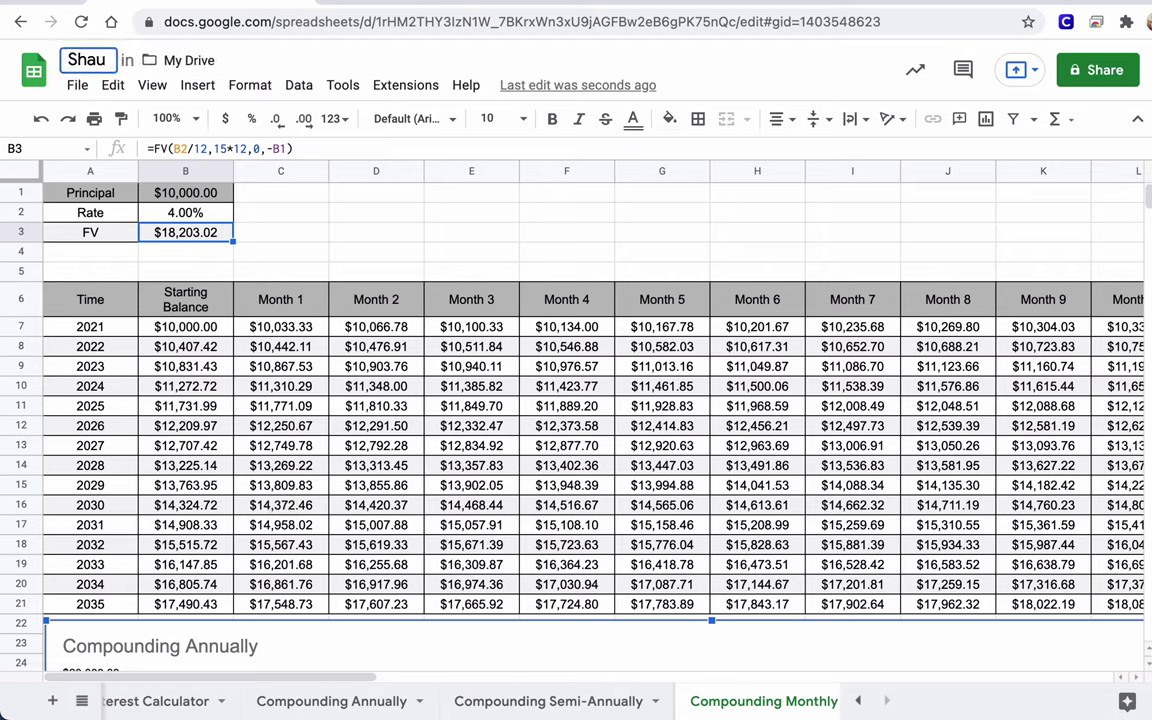
text(ns)
key(BackSpace)
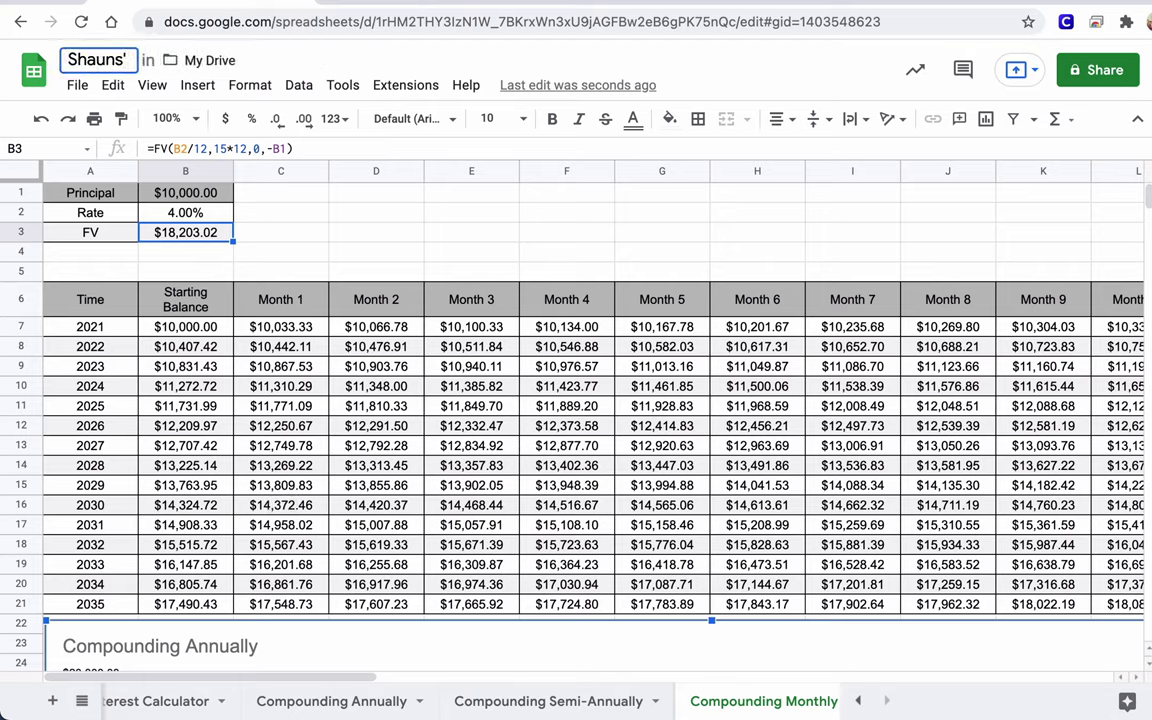
key(BackSpace)
text('s Comp)
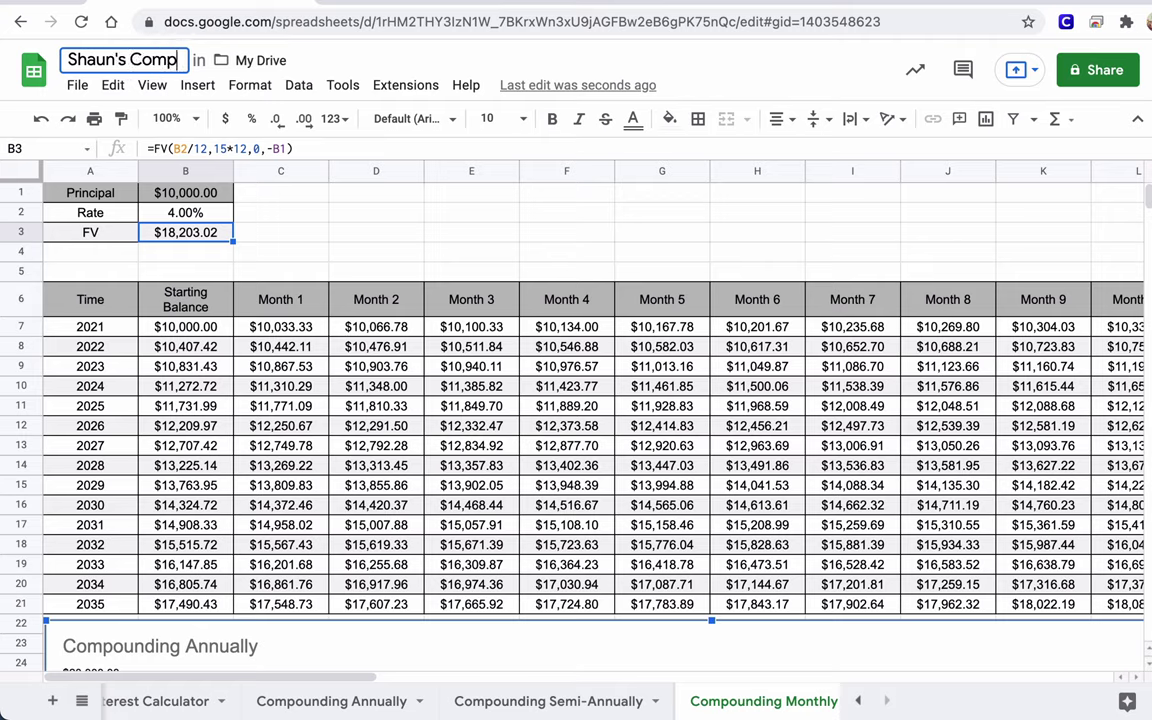
text(ound Intere)
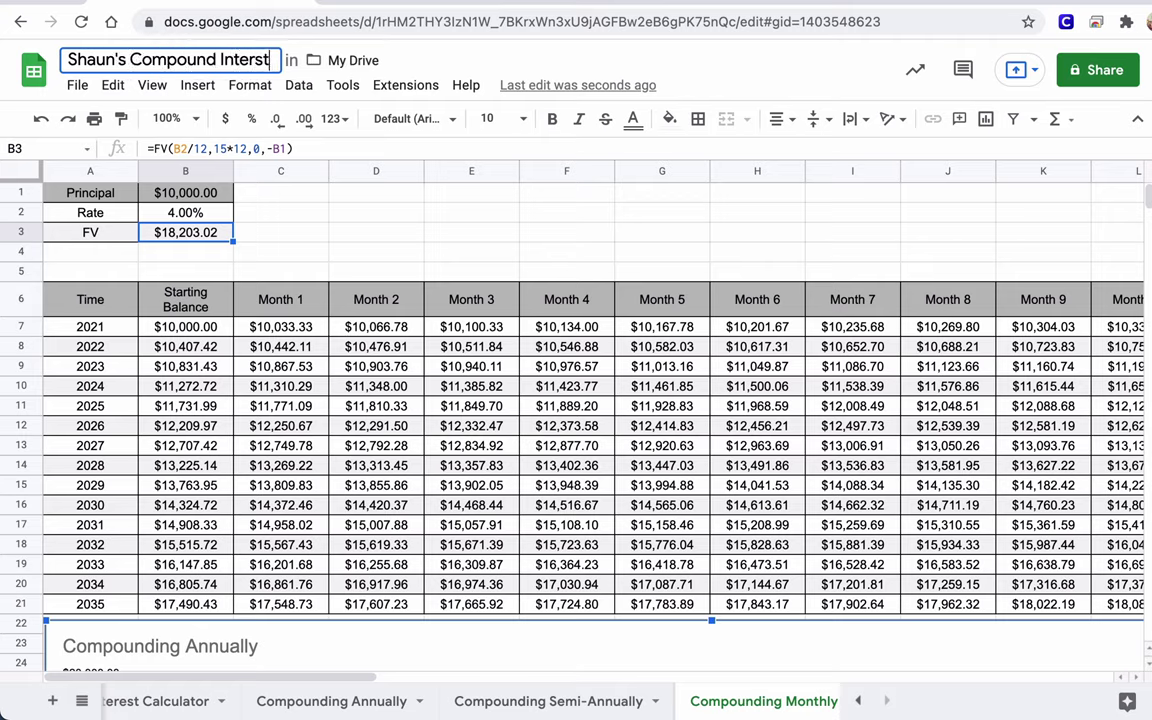
text(st calculato)
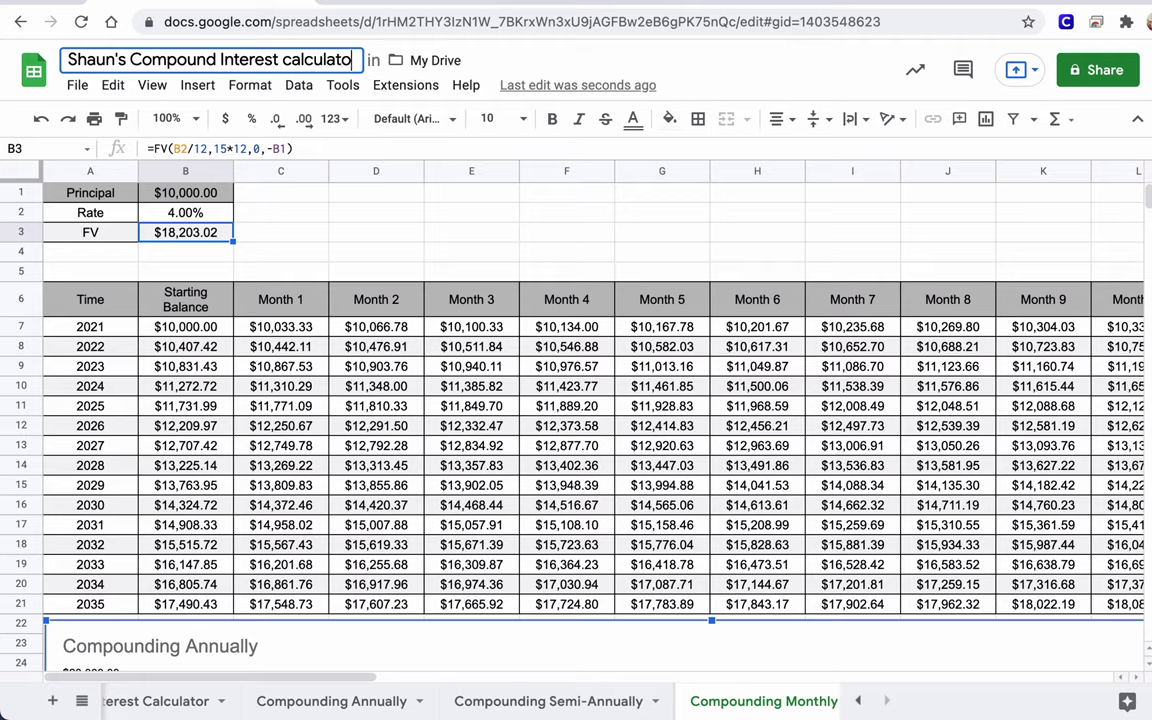
key(BackSpace)
key(BackSpace)
key(BackSpace)
key(BackSpace)
key(BackSpace)
key(BackSpace)
key(BackSpace)
key(BackSpace)
key(BackSpace)
text(Cala)
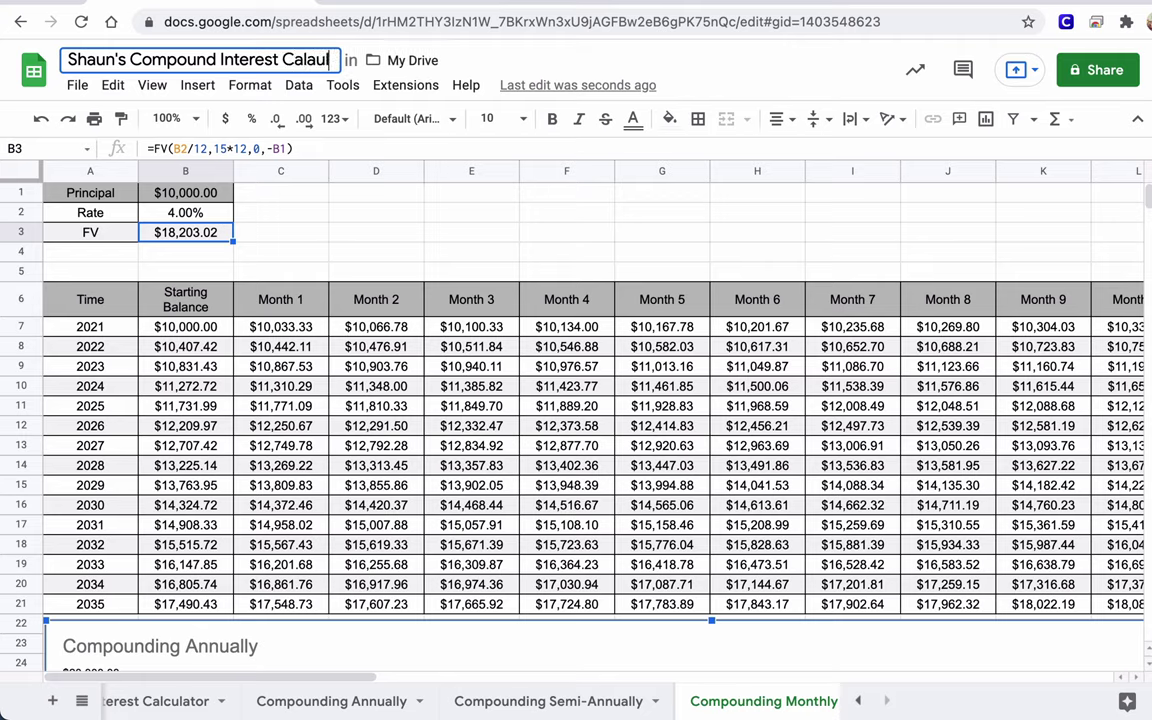
text(ulator)
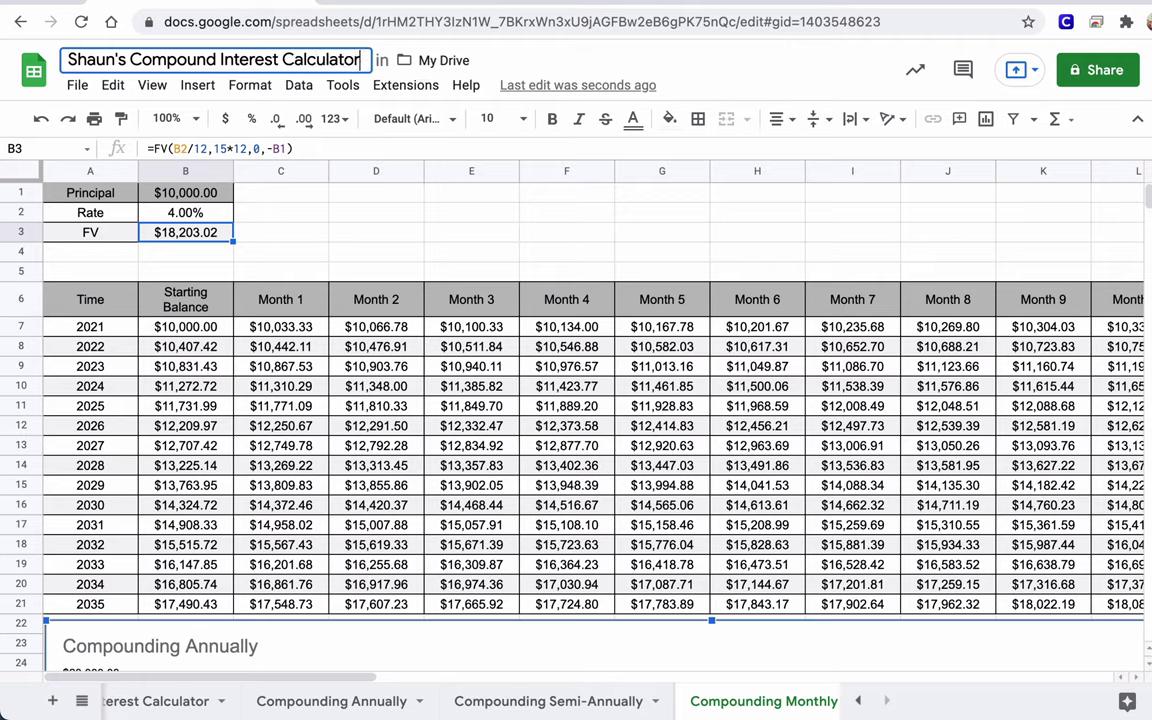
key(Return)
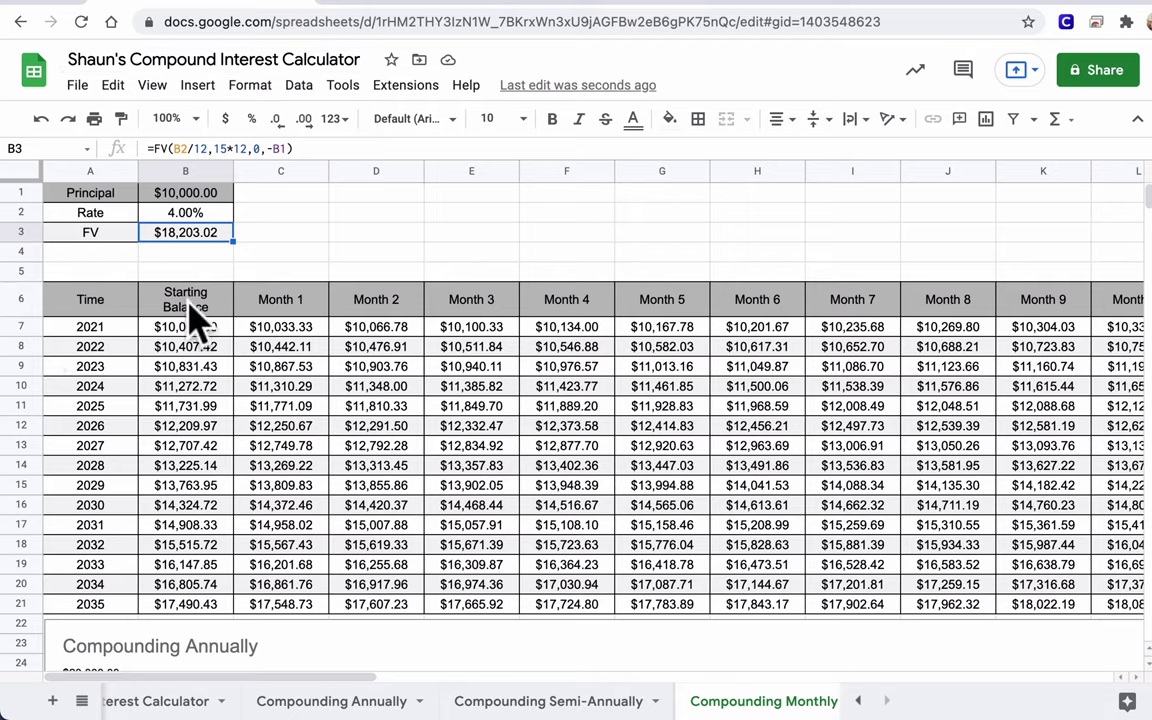